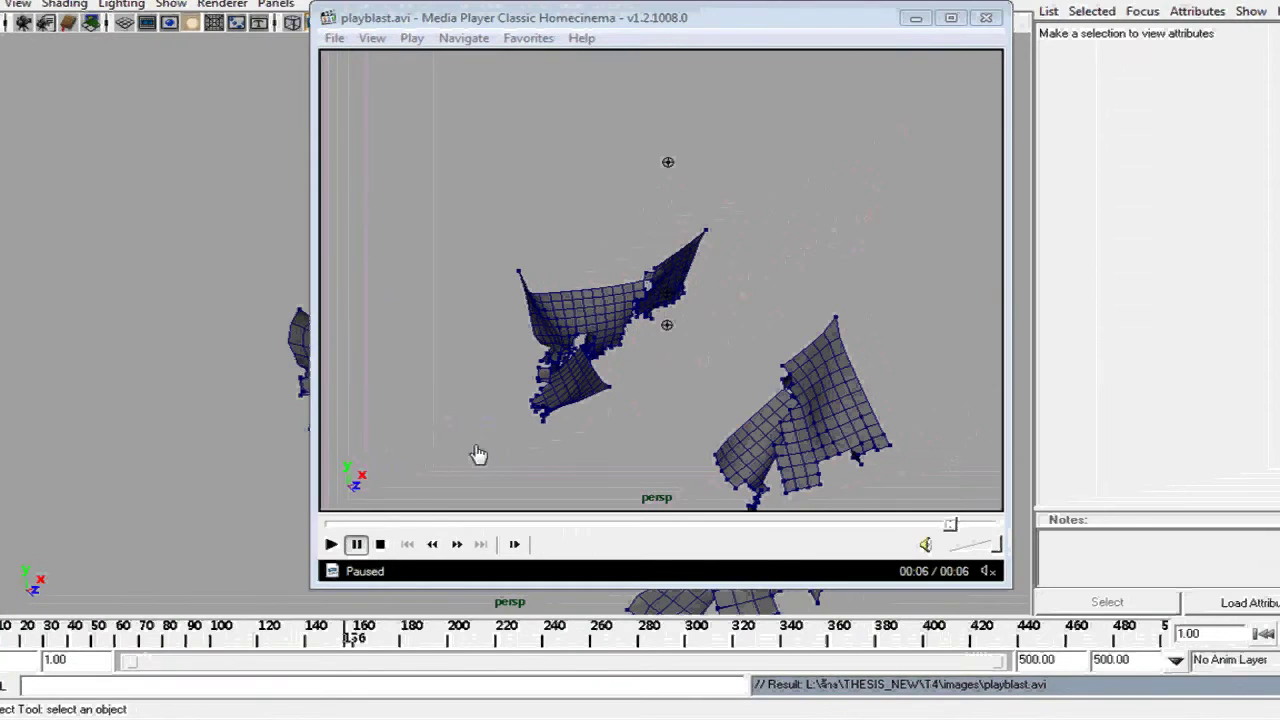
# Step: Replay the torn-cloth playblast.avi from the beginning in Media Player Classic
pyautogui.click(380, 544)
pyautogui.click(331, 544)
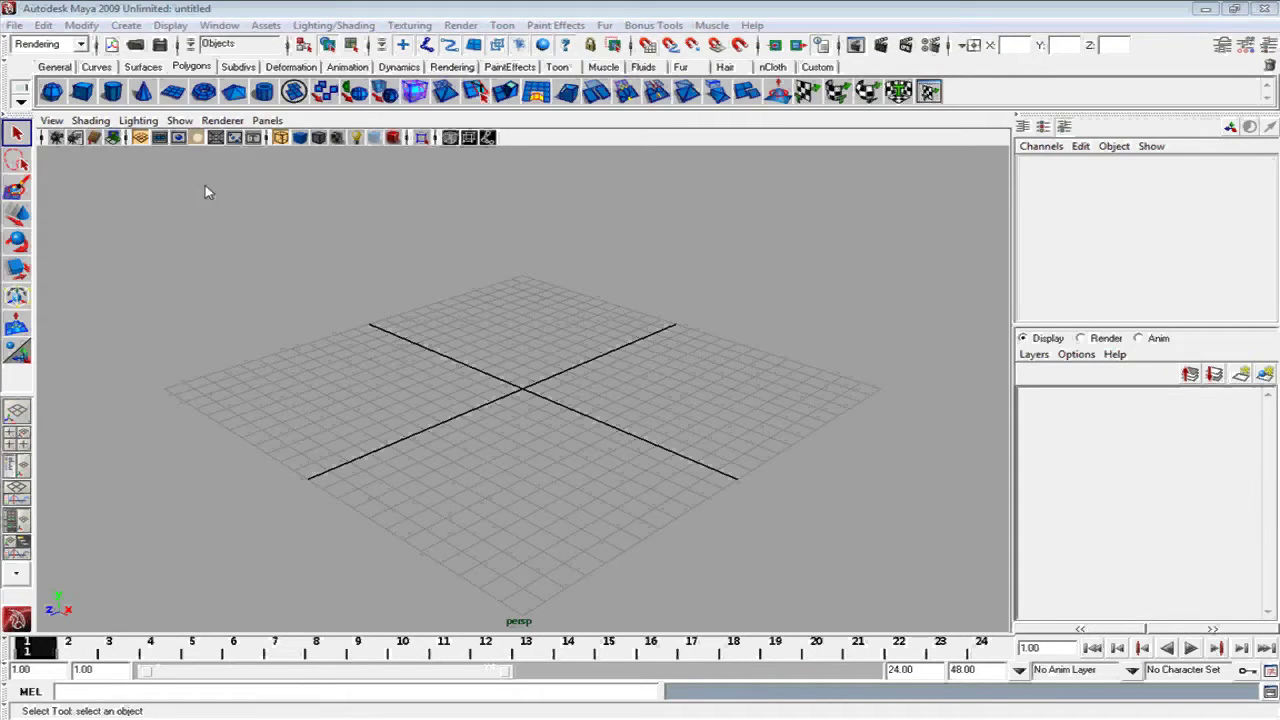
# Step: Create a polygon plane, scale it to about 22.9 and raise it to Translate Y 6.432
pyautogui.click(172, 90)
pyautogui.keyDown('alt'); pyautogui.moveTo(444, 378); pyautogui.dragTo(443, 363); pyautogui.keyUp('alt')
pyautogui.keyDown('alt'); pyautogui.moveTo(443, 363); pyautogui.dragTo(434, 360, button='right'); pyautogui.keyUp('alt')
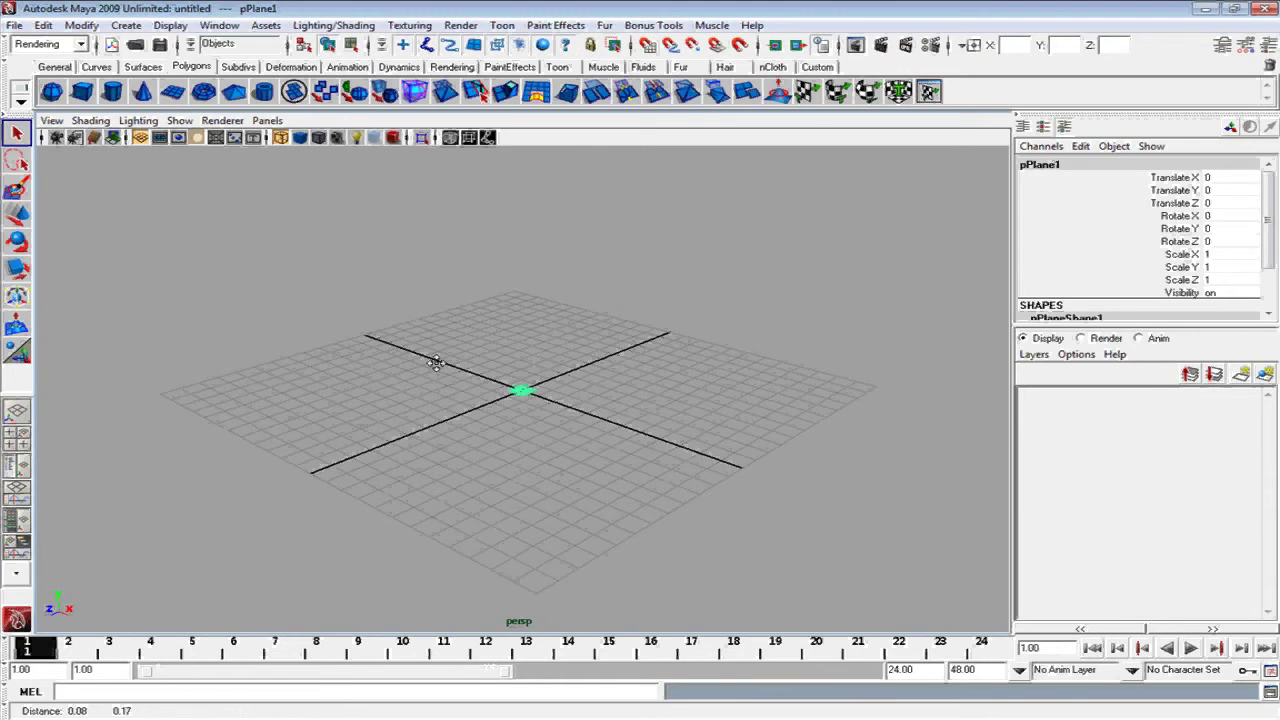
pyautogui.press('r')
pyautogui.moveTo(511, 416); pyautogui.dragTo(748, 323)
pyautogui.press('w')
pyautogui.press('e')
pyautogui.press('w')
pyautogui.moveTo(509, 363); pyautogui.dragTo(514, 243)
# Step: Show the plane smooth-shaded and apply Mesh > Smooth for a denser grid
pyautogui.press('r')
pyautogui.press('5')
pyautogui.moveTo(498, 310)
pyautogui.keyDown('alt'); pyautogui.mouseDown()
pyautogui.moveTo(542, 384)
pyautogui.moveTo(460, 318)
pyautogui.mouseUp(); pyautogui.keyUp('alt')
pyautogui.click(386, 92)
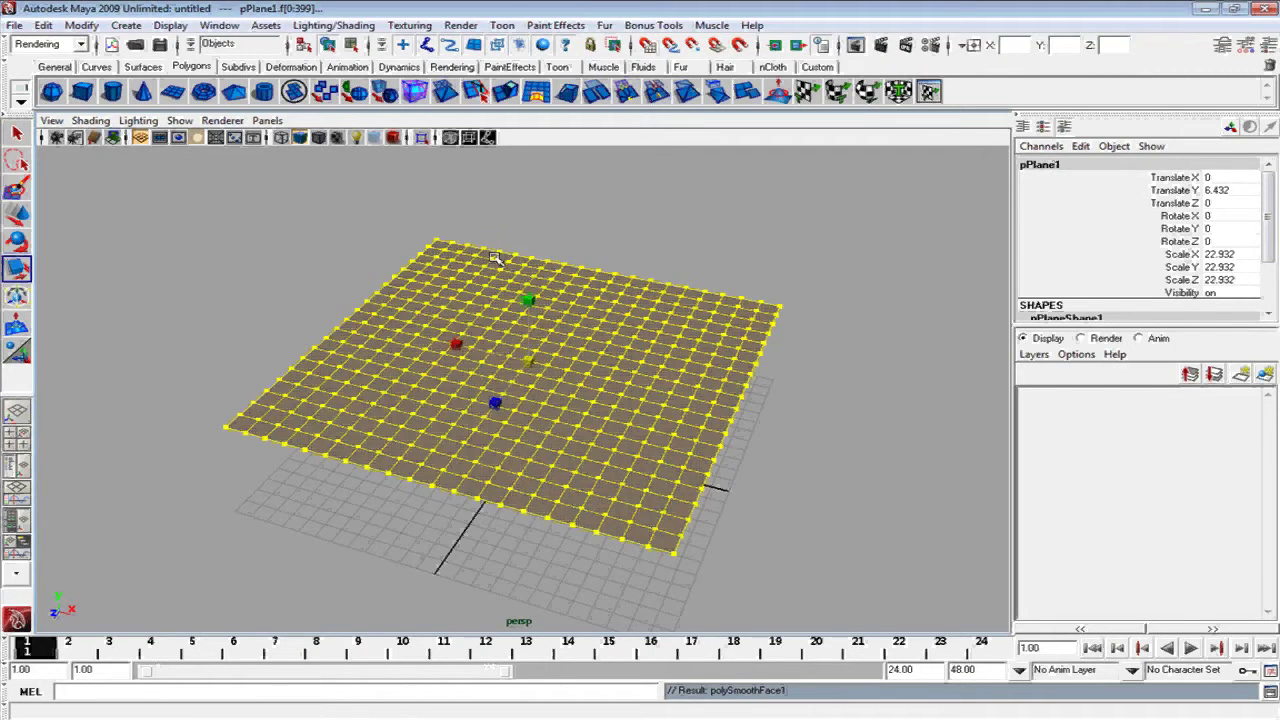
pyautogui.click(640, 258)
# Step: Turn on Wireframe on Shaded and reselect the plane
pyautogui.moveTo(640, 258)
pyautogui.keyDown('alt'); pyautogui.mouseDown()
pyautogui.moveTo(541, 299)
pyautogui.moveTo(515, 331)
pyautogui.moveTo(167, 149)
pyautogui.mouseUp(); pyautogui.keyUp('alt')
pyautogui.click(90, 121)
pyautogui.click(150, 276)
pyautogui.click(528, 314)
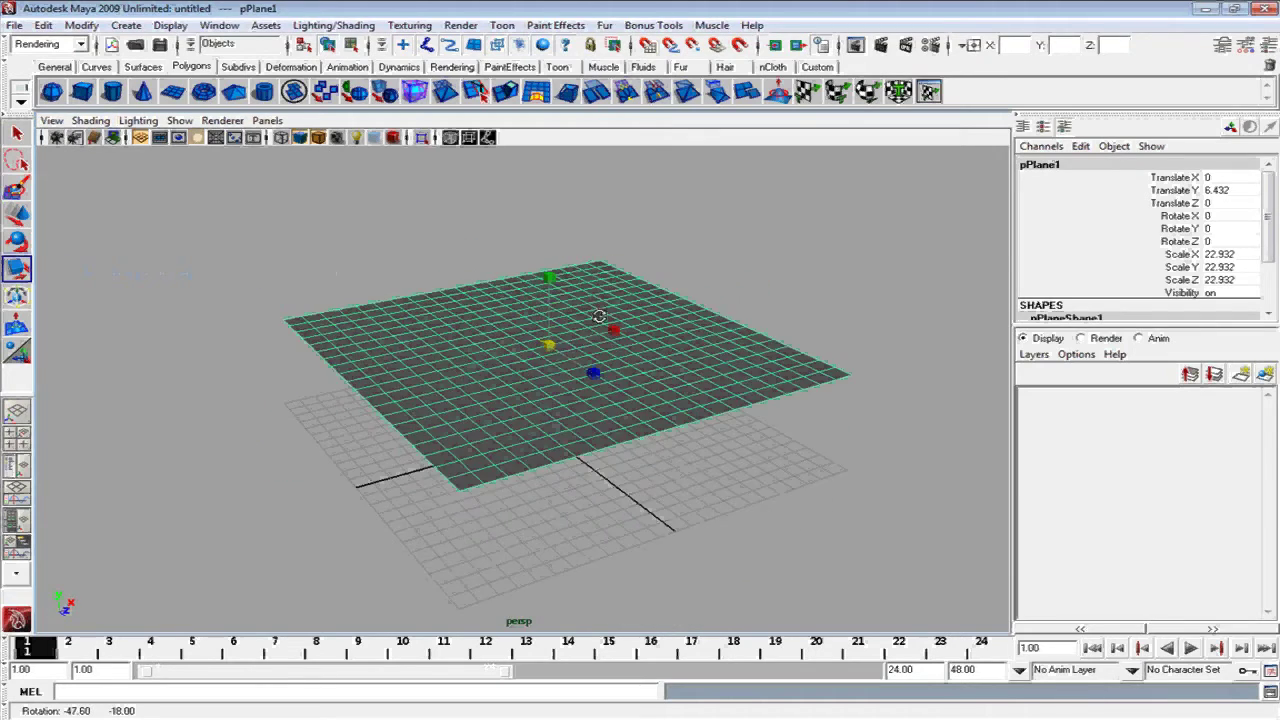
# Step: Add a polygon sphere raised to Translate Y 18.787 and scaled to 1.654
pyautogui.click(54, 92)
pyautogui.moveTo(533, 407)
pyautogui.mouseDown()
pyautogui.moveTo(533, 165)
pyautogui.moveTo(600, 237)
pyautogui.moveTo(651, 251)
pyautogui.moveTo(508, 247)
pyautogui.moveTo(514, 237)
pyautogui.mouseUp()
pyautogui.press('r')
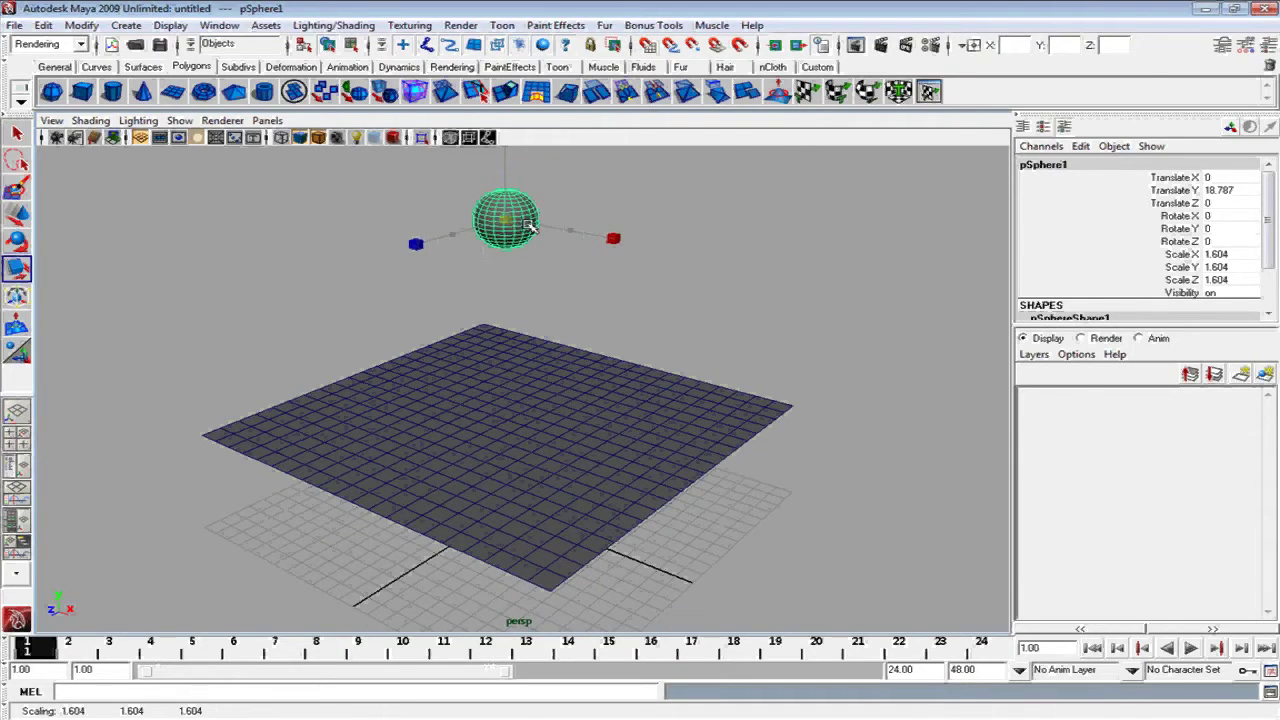
pyautogui.press('w')
# Step: Reselect the sphere and bring up the nCloth shelf
pyautogui.click(543, 386)
pyautogui.keyDown('alt'); pyautogui.moveTo(543, 386); pyautogui.dragTo(569, 271); pyautogui.keyUp('alt')
pyautogui.click(548, 238)
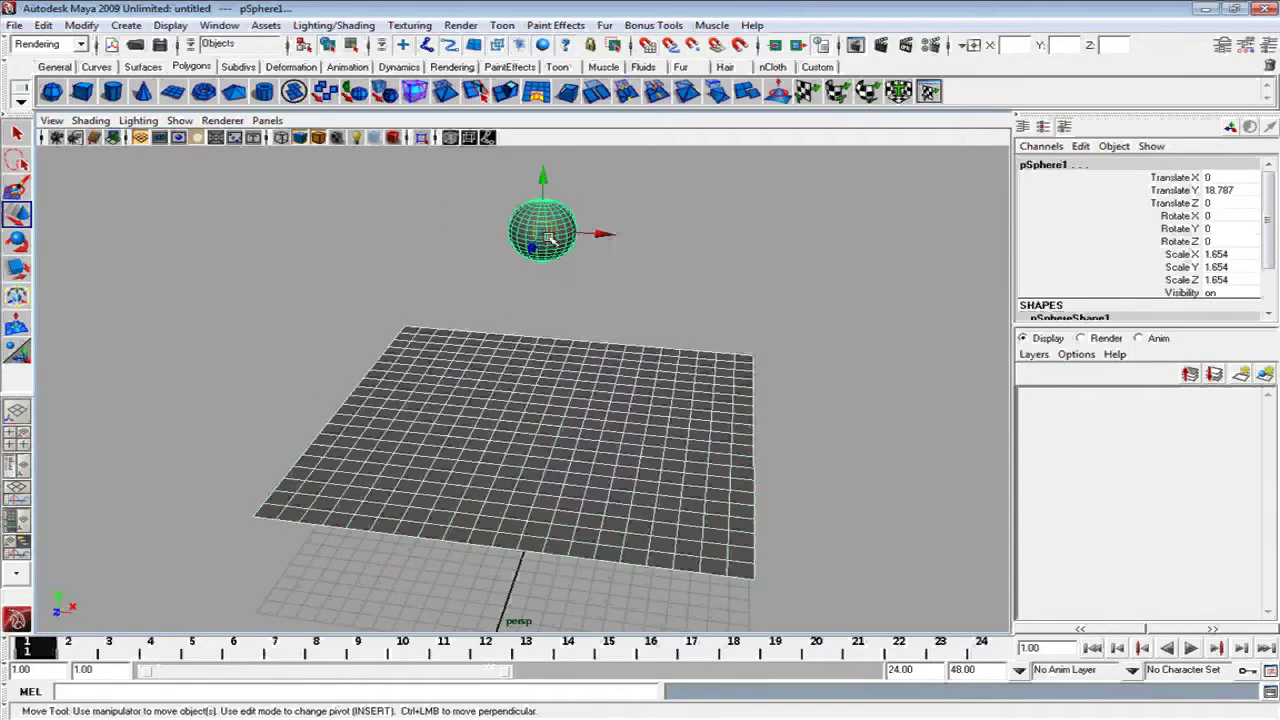
pyautogui.click(778, 67)
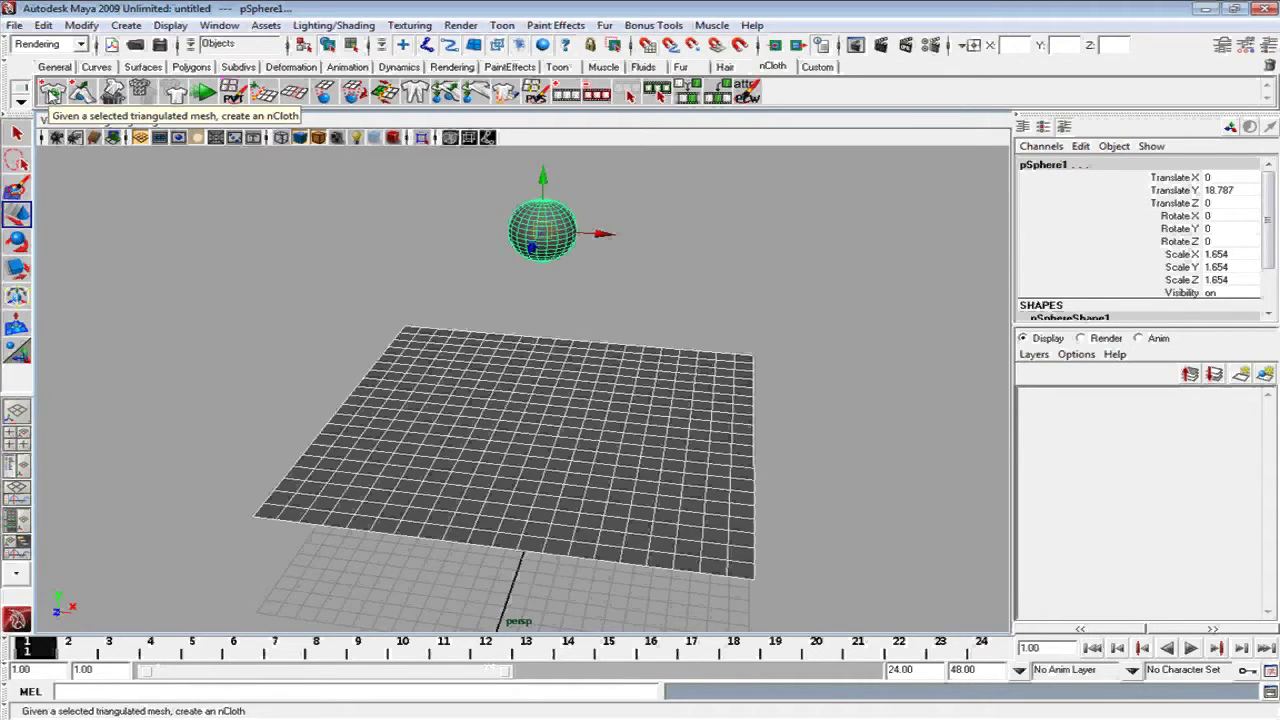
# Step: Convert plane and sphere to nCloth, set playback end to 500, and play
pyautogui.click(52, 93)
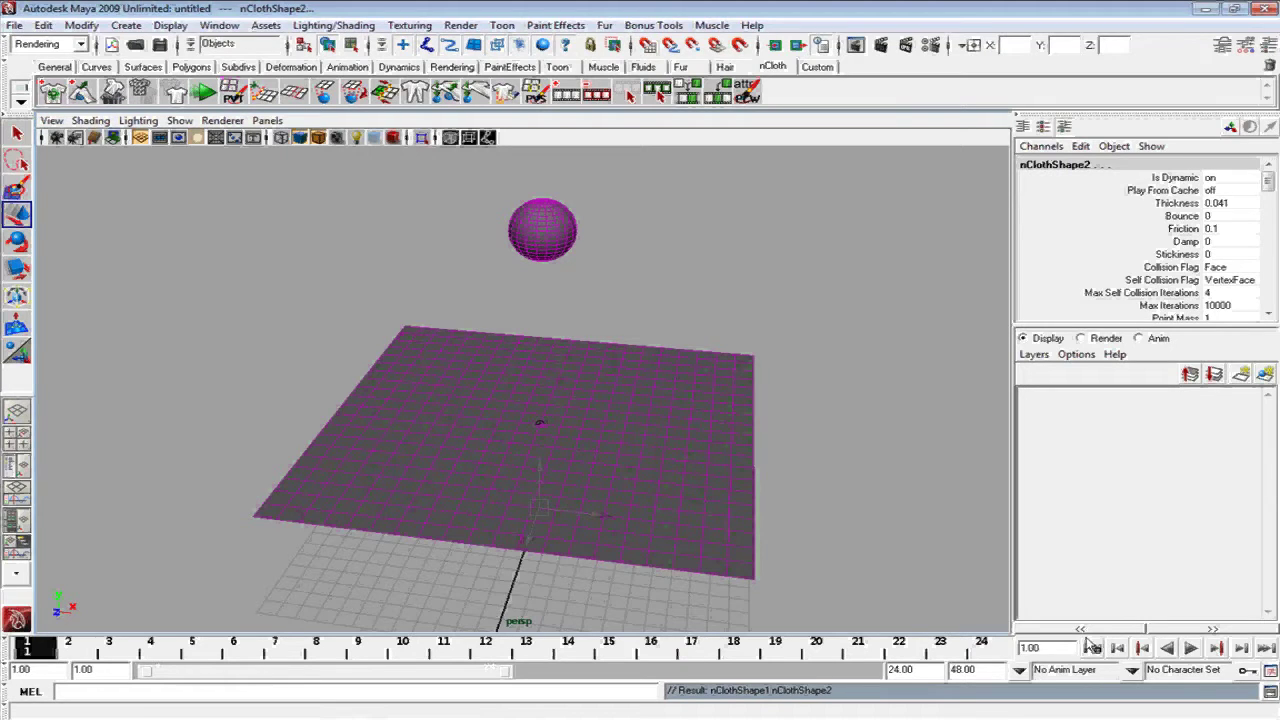
pyautogui.moveTo(927, 670); pyautogui.dragTo(710, 672)
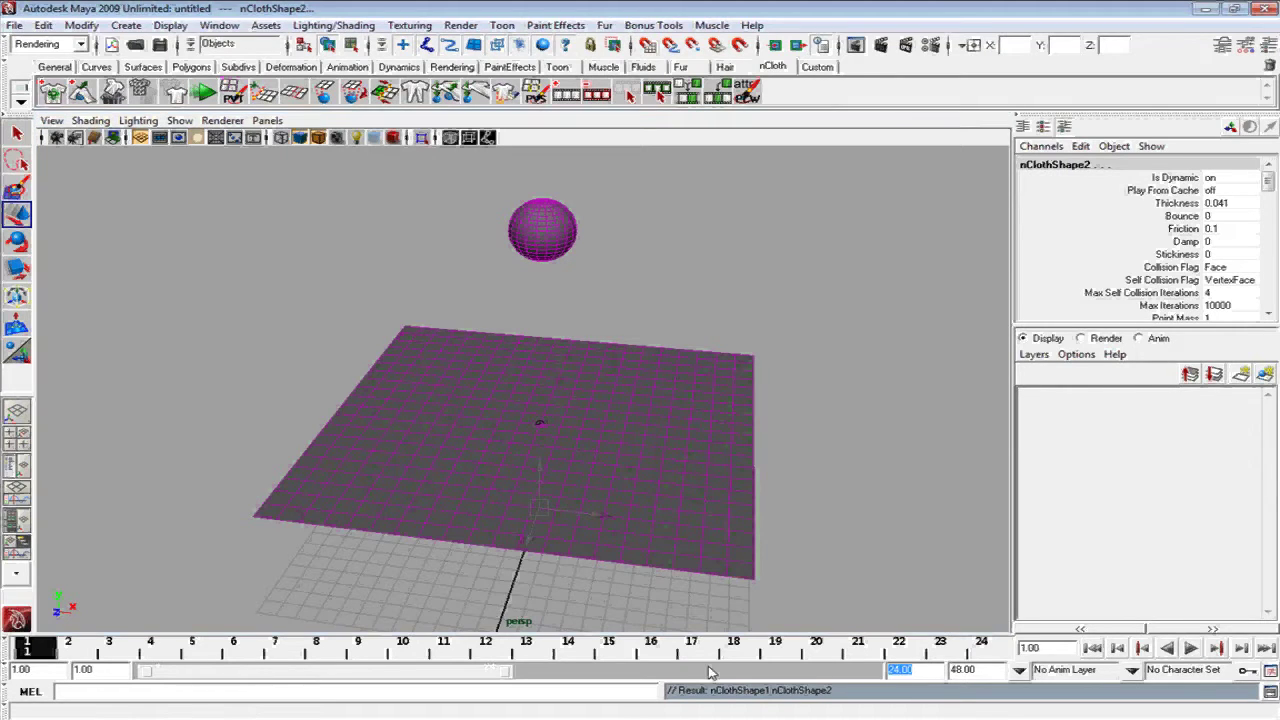
pyautogui.write('500')
pyautogui.press('Return')
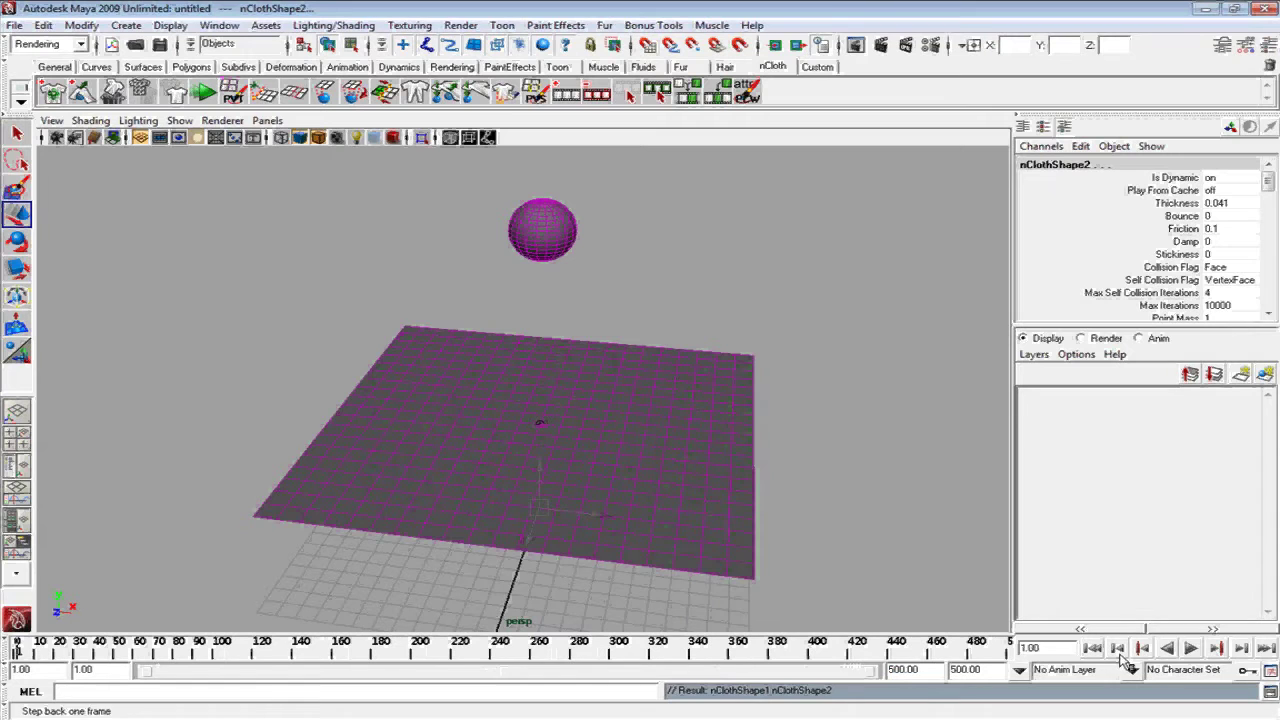
pyautogui.click(1191, 648)
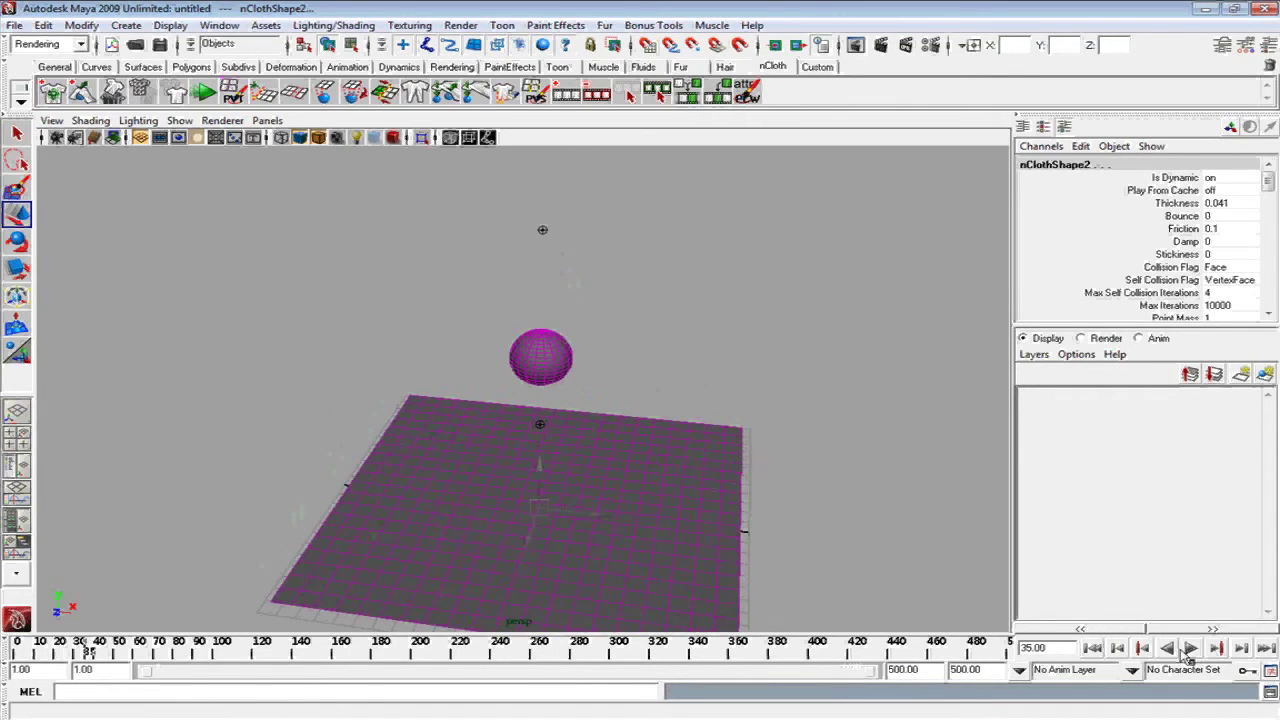
# Step: Rewind to frame 1 and select the plane's four corner vertex groups
pyautogui.click(1092, 648)
pyautogui.click(645, 458)
pyautogui.moveTo(665, 438); pyautogui.dragTo(560, 425, button='right')
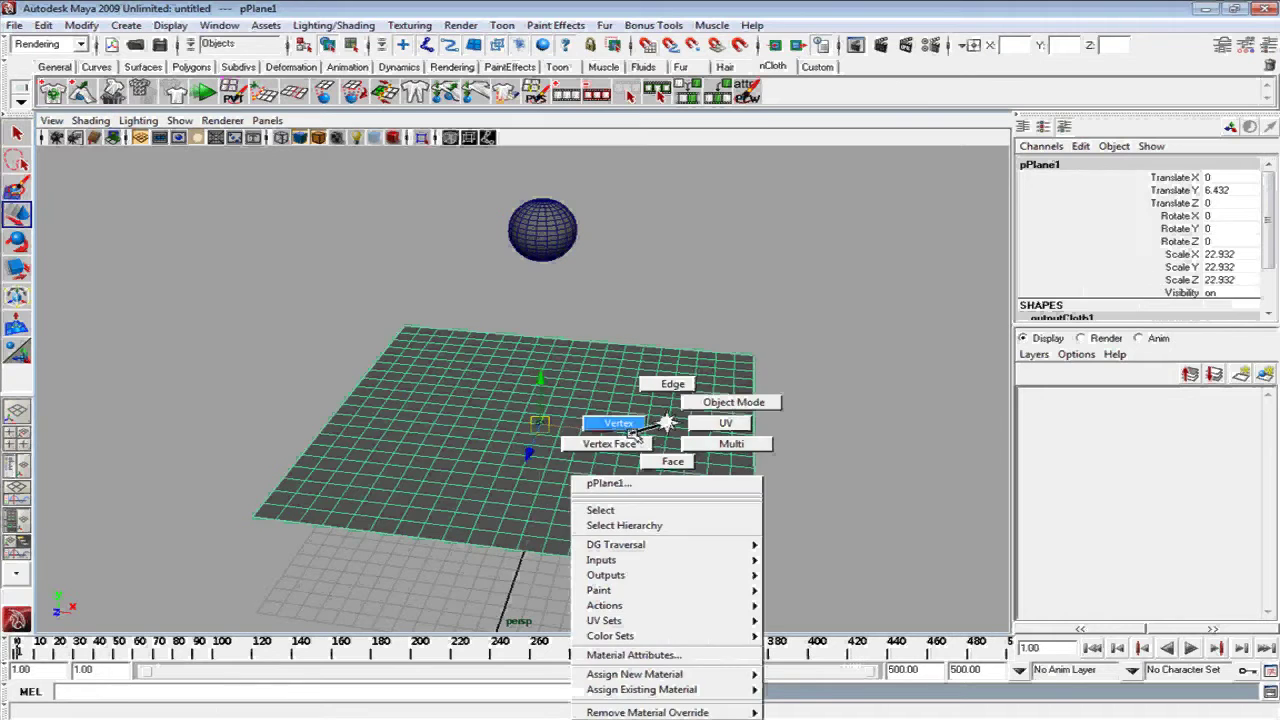
pyautogui.moveTo(405, 318)
pyautogui.keyDown('alt'); pyautogui.mouseDown()
pyautogui.moveTo(438, 322)
pyautogui.moveTo(383, 344)
pyautogui.mouseUp(); pyautogui.keyUp('alt')
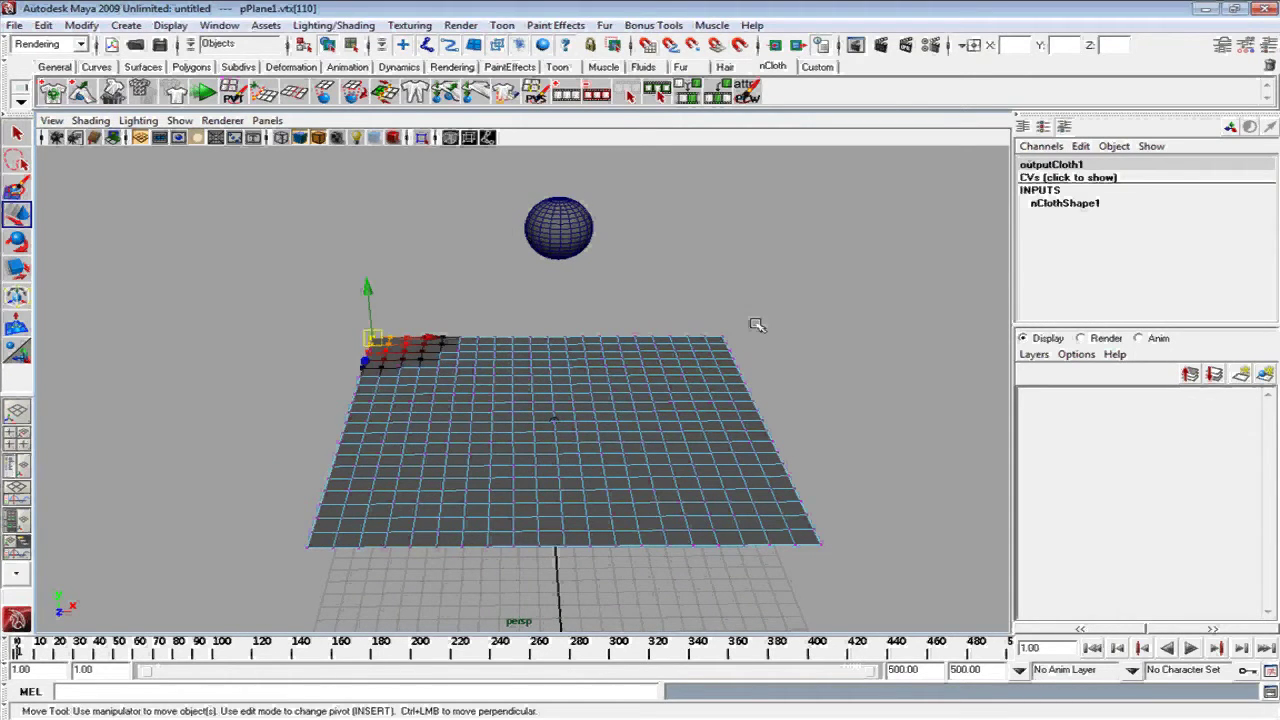
pyautogui.keyDown('shift'); pyautogui.moveTo(716, 339); pyautogui.dragTo(636, 374); pyautogui.keyUp('shift')
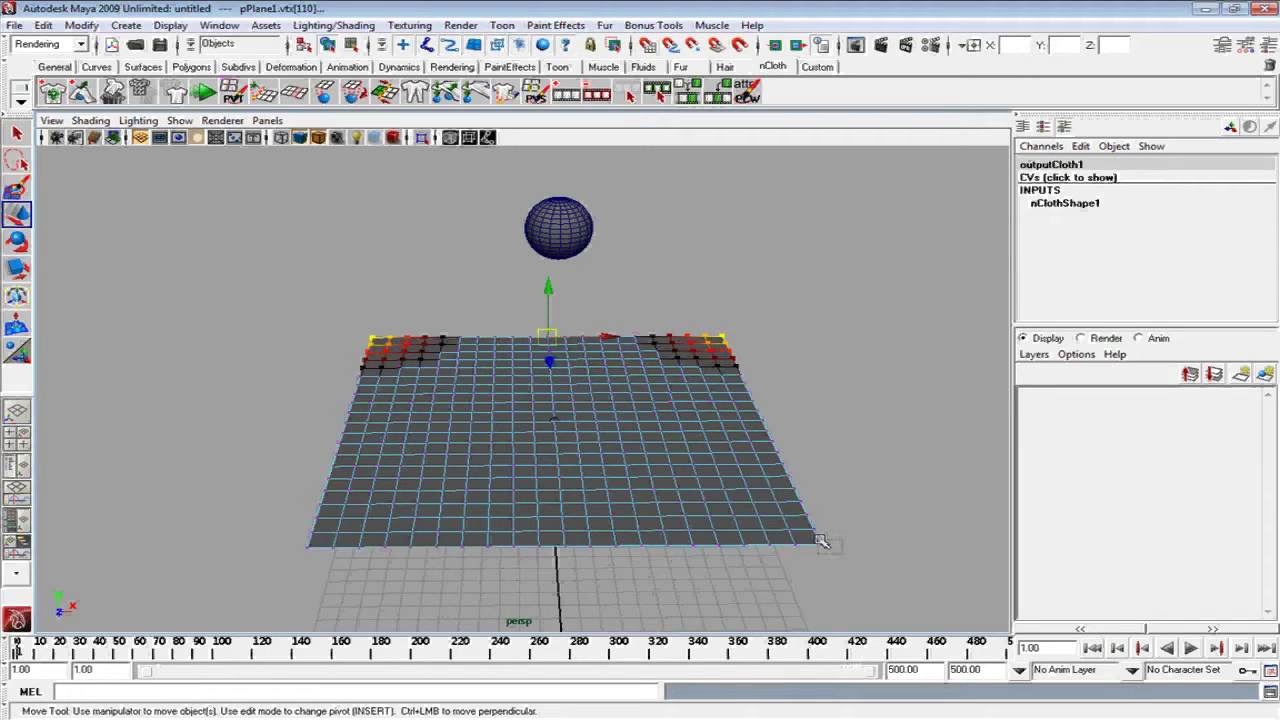
pyautogui.keyDown('shift'); pyautogui.moveTo(822, 541); pyautogui.dragTo(690, 478); pyautogui.keyUp('shift')
pyautogui.keyDown('shift'); pyautogui.moveTo(319, 543); pyautogui.dragTo(440, 478); pyautogui.keyUp('shift')
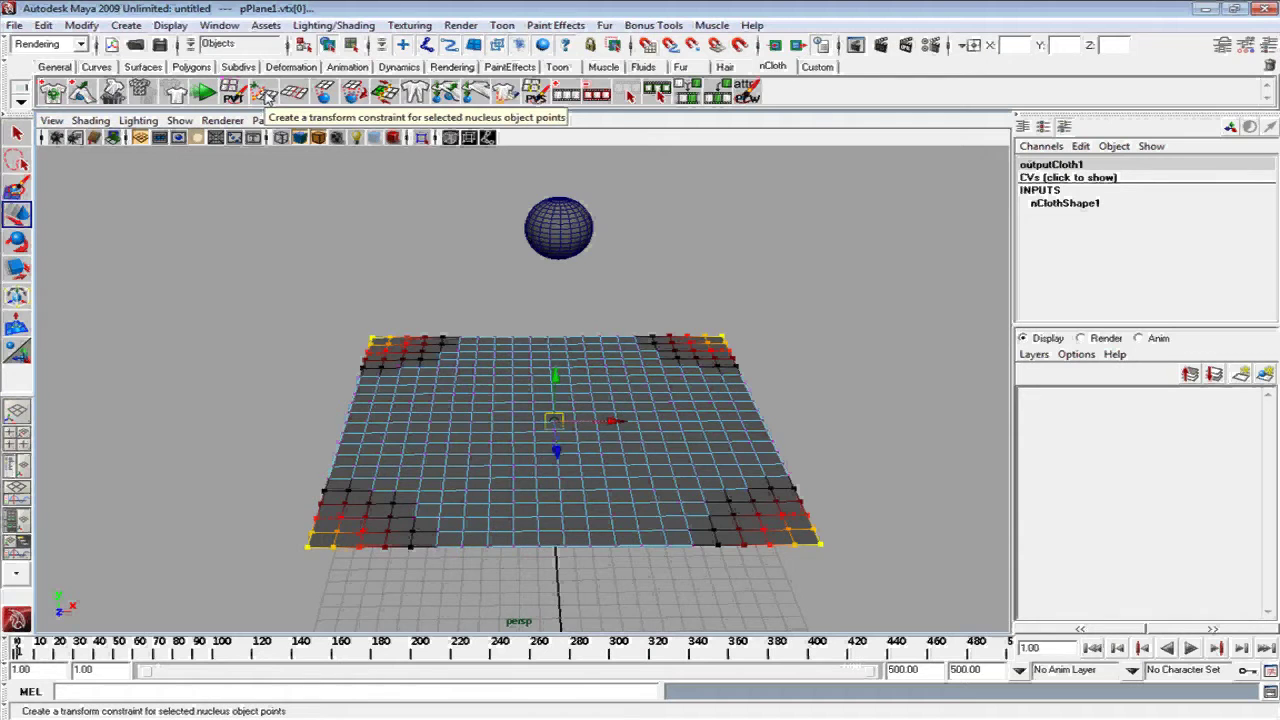
# Step: Pin the selected corners with a Transform Constraint, then deselect everything
pyautogui.click(265, 93)
pyautogui.click(688, 371)
pyautogui.moveTo(690, 360); pyautogui.dragTo(706, 370, button='right')
pyautogui.click(757, 363)
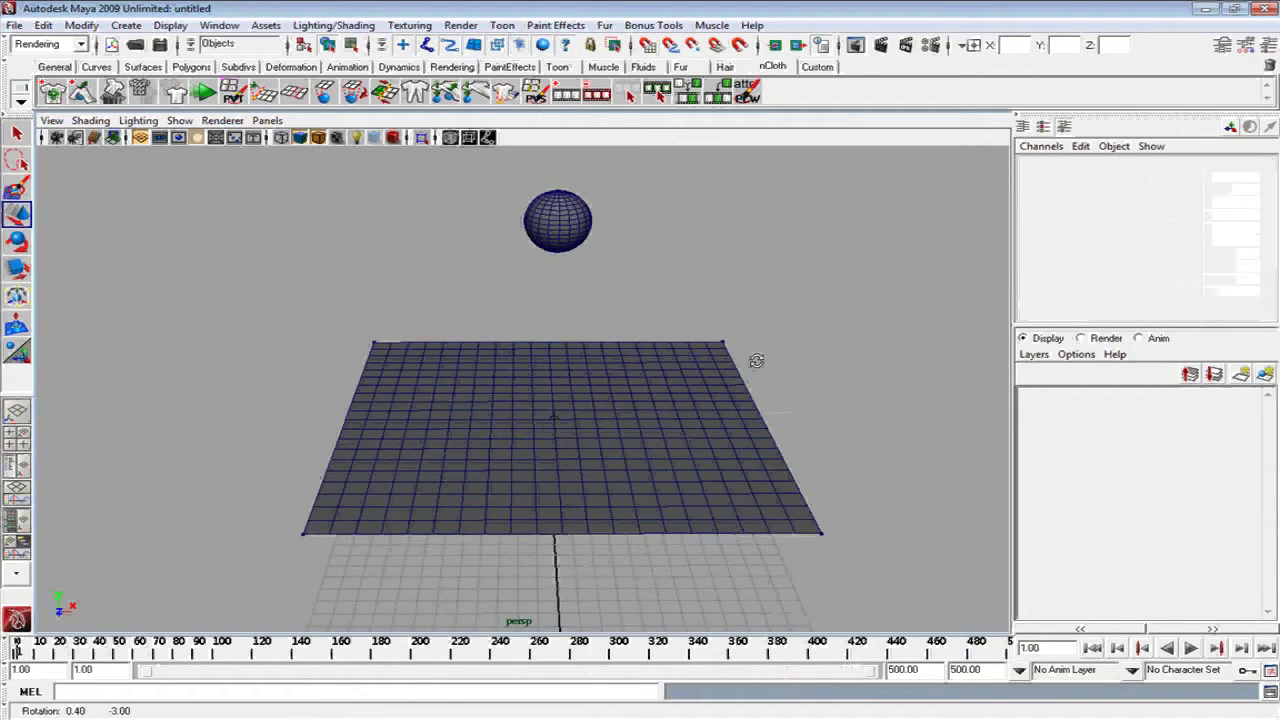
# Step: Test-play the pinned cloth, rewind, and open the sphere's Attribute Editor with Ctrl+A
pyautogui.click(1192, 648)
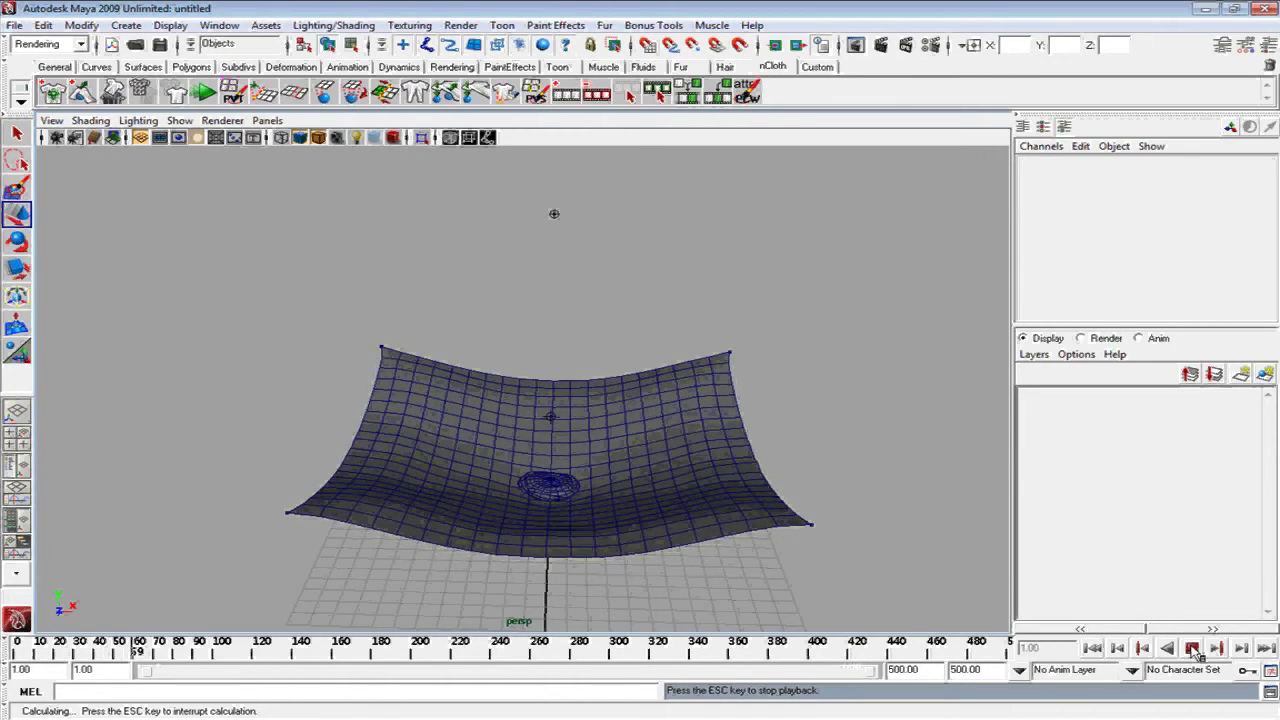
pyautogui.click(1193, 648)
pyautogui.click(1097, 650)
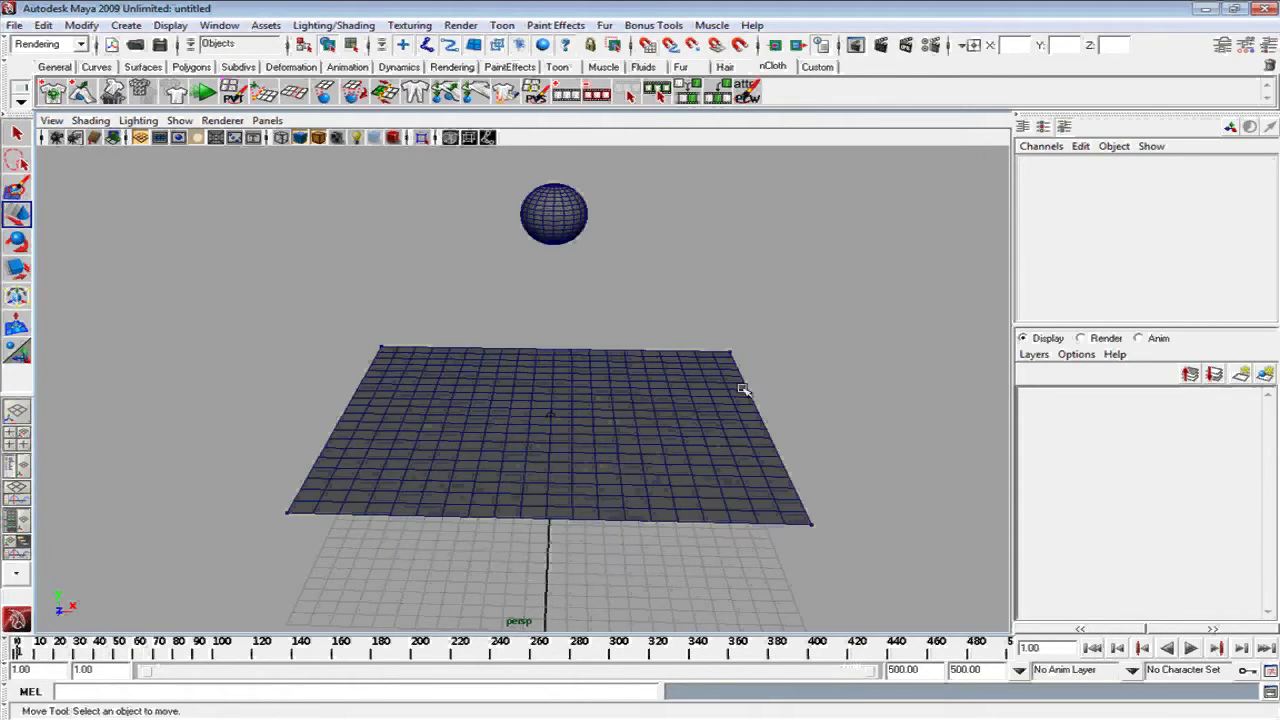
pyautogui.click(573, 193)
pyautogui.hotkey('ctrl', 'a')
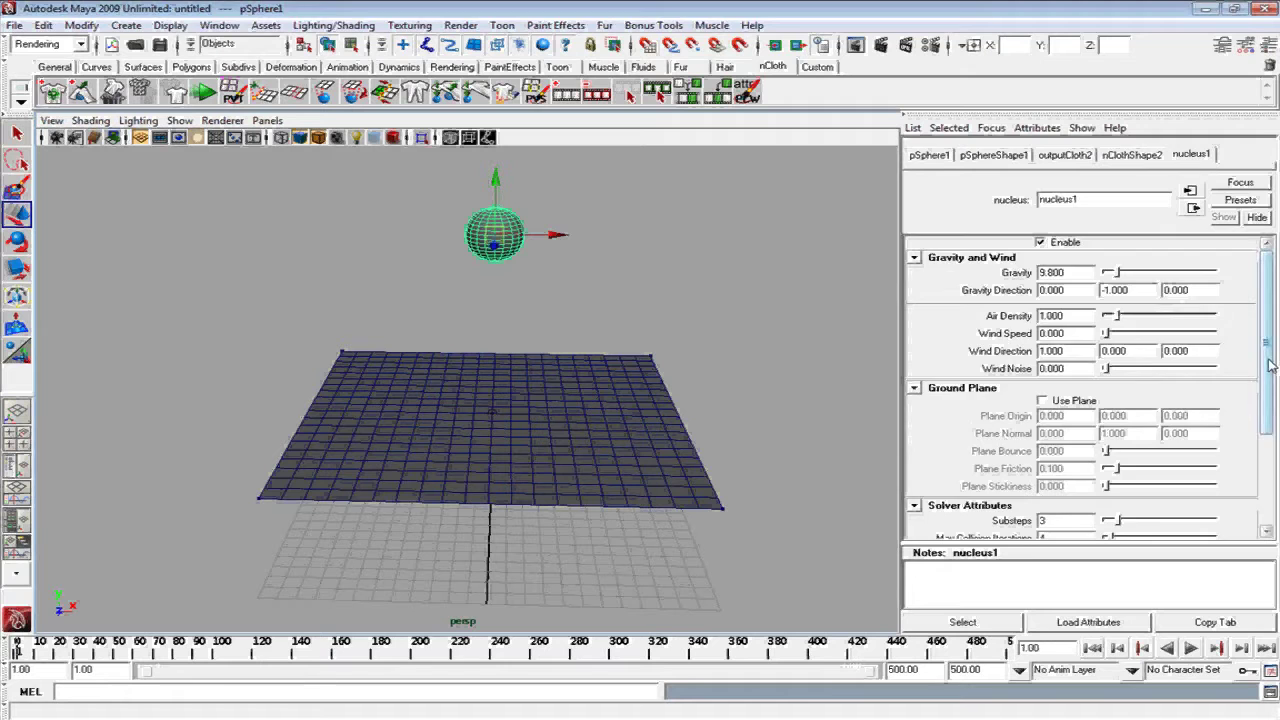
# Step: Browse the sphere's nClothShape2, outputCloth2, pSphereShape1 and pSphere1 attribute tabs
pyautogui.moveTo(1270, 366); pyautogui.dragTo(1270, 456)
pyautogui.click(1140, 157)
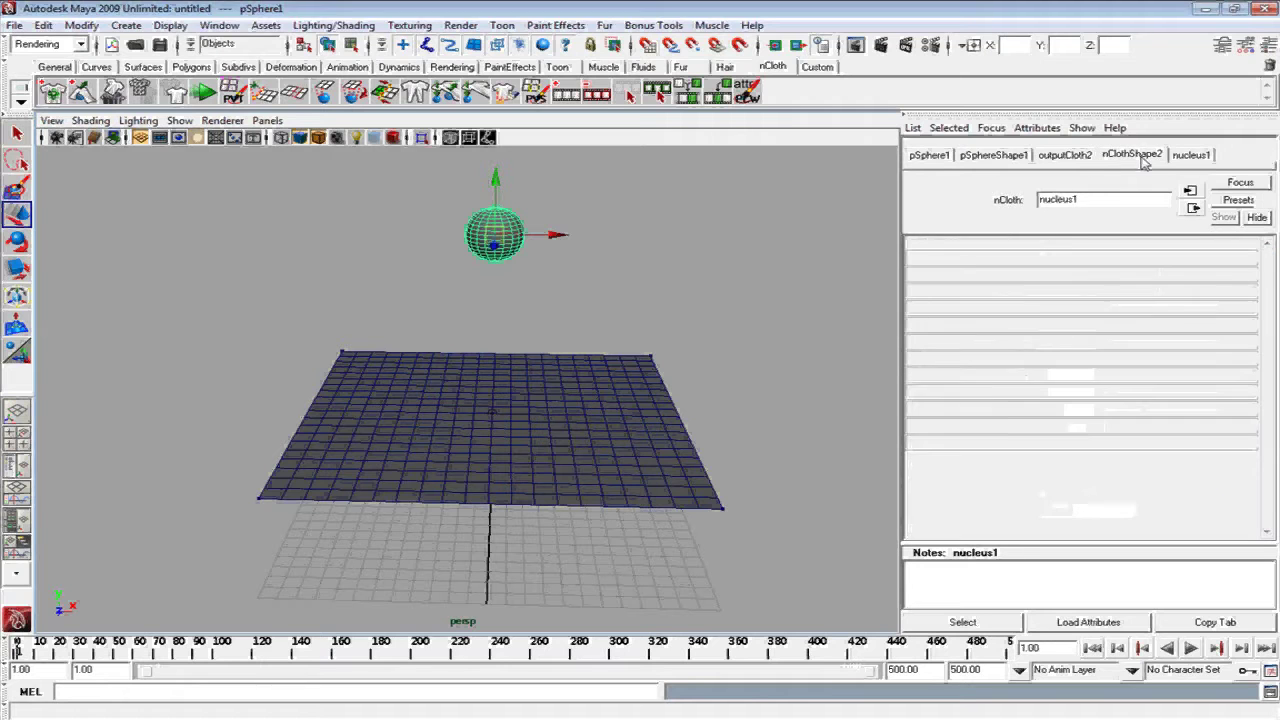
pyautogui.click(1070, 157)
pyautogui.click(1022, 156)
pyautogui.click(940, 156)
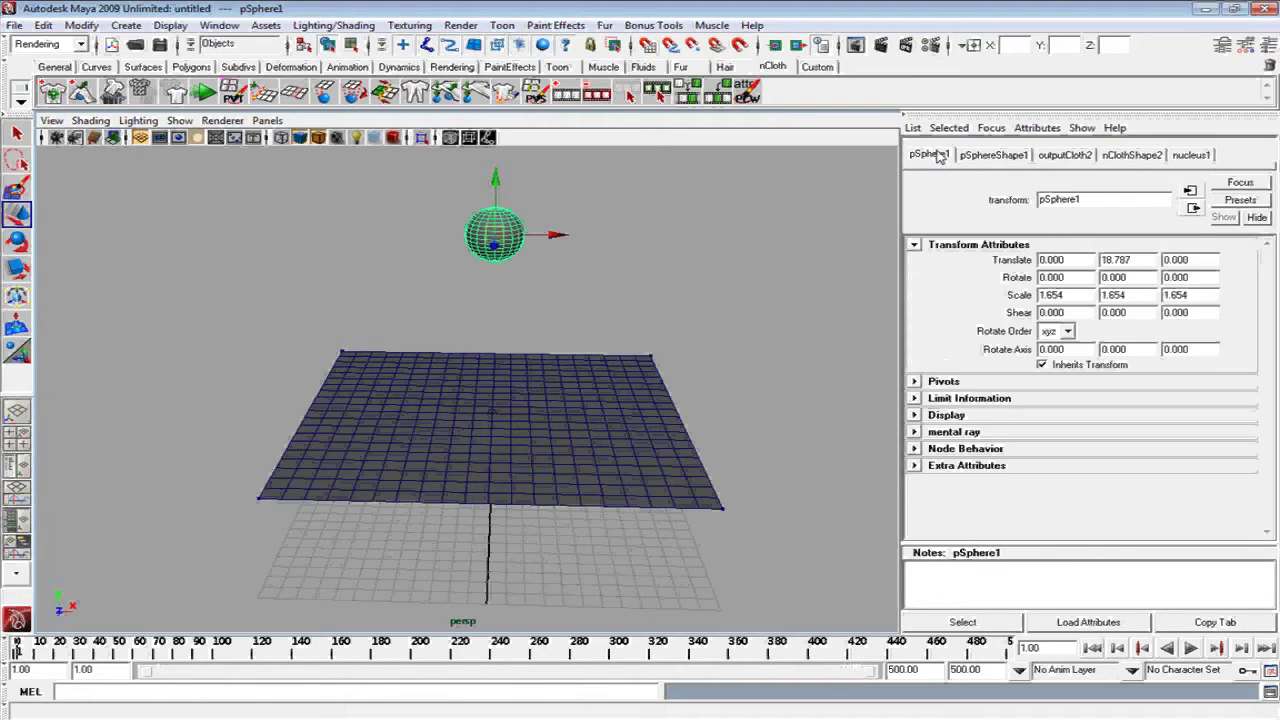
pyautogui.click(1008, 158)
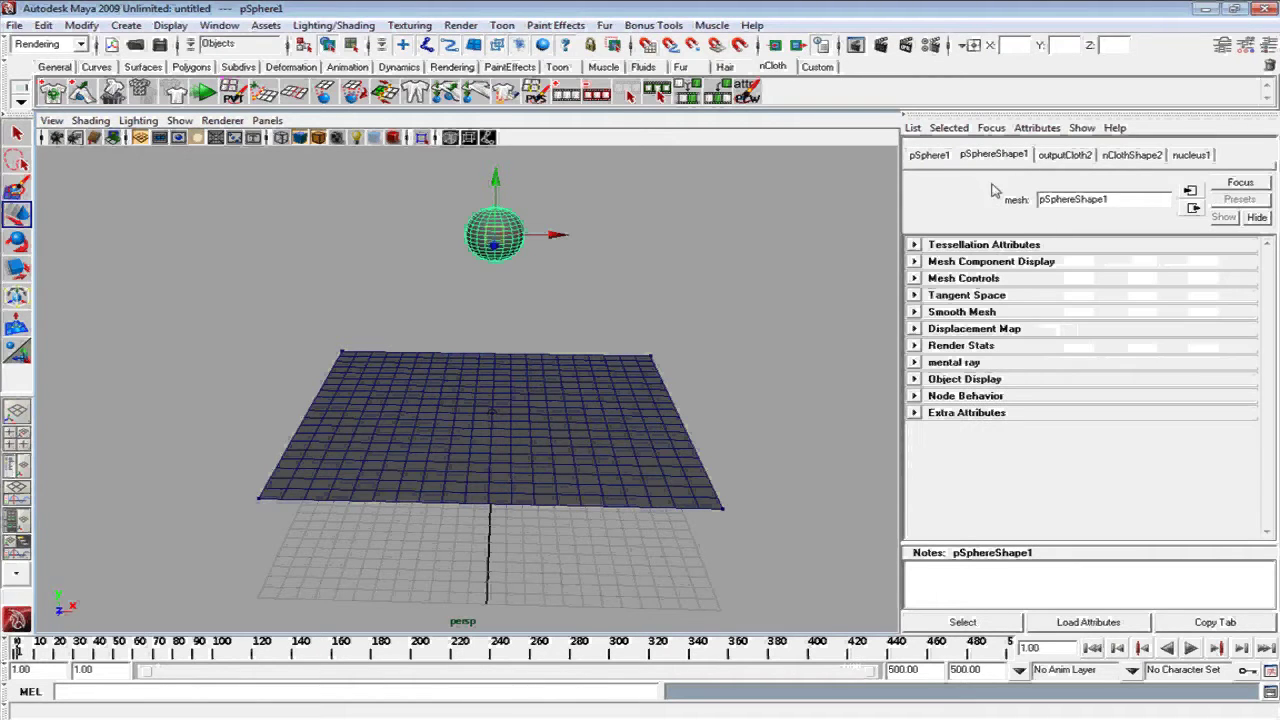
pyautogui.click(913, 262)
pyautogui.click(914, 262)
pyautogui.click(1074, 156)
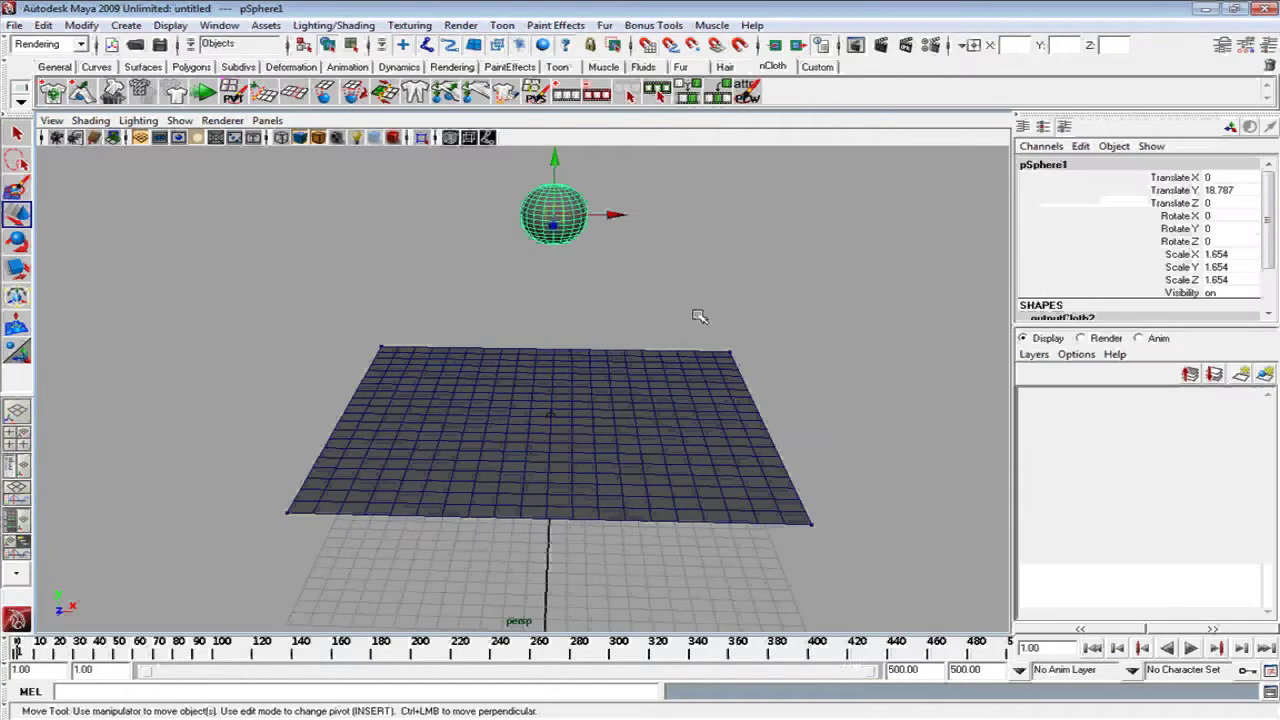
# Step: List the sphere's nCloth attributes in the Channel Box and scroll down to Stretch Resistance
pyautogui.click(1210, 320)
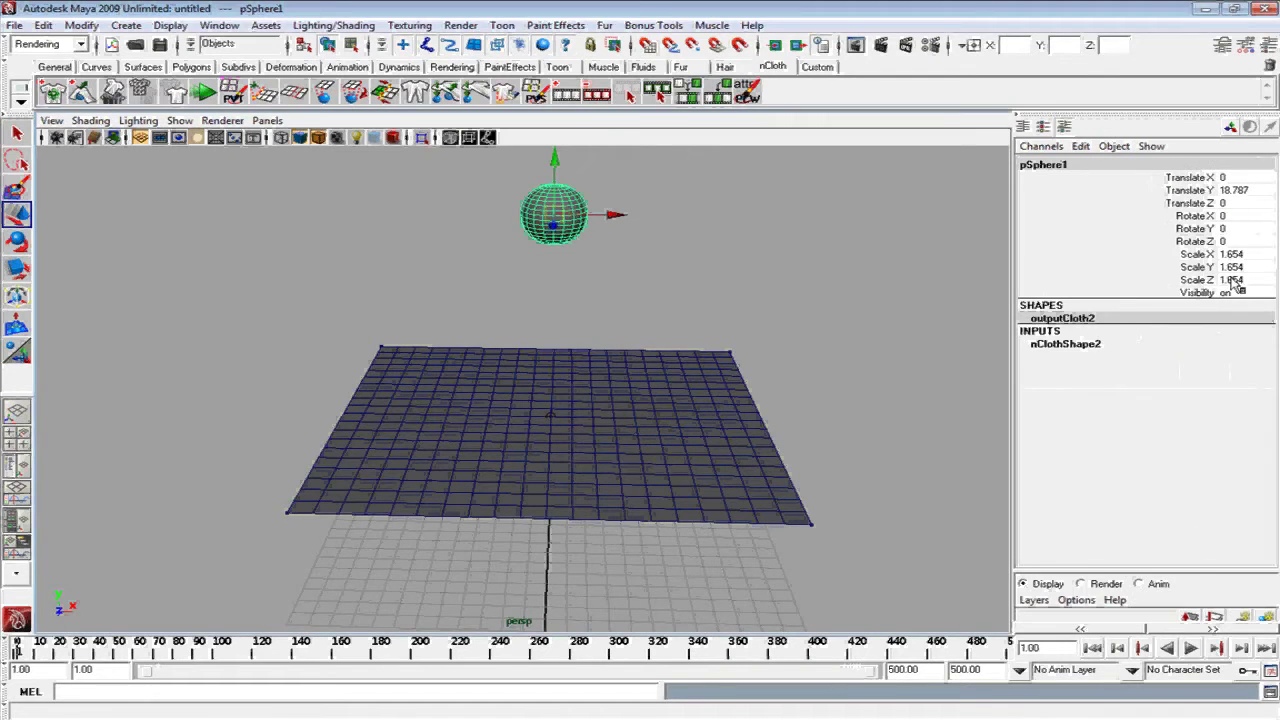
pyautogui.click(1100, 345)
pyautogui.scroll(-1, 1268, 328)
pyautogui.scroll(-1, 1268, 328)
pyautogui.scroll(-1, 1270, 332)
pyautogui.scroll(-1, 1273, 337)
pyautogui.moveTo(1273, 337); pyautogui.dragTo(1258, 438)
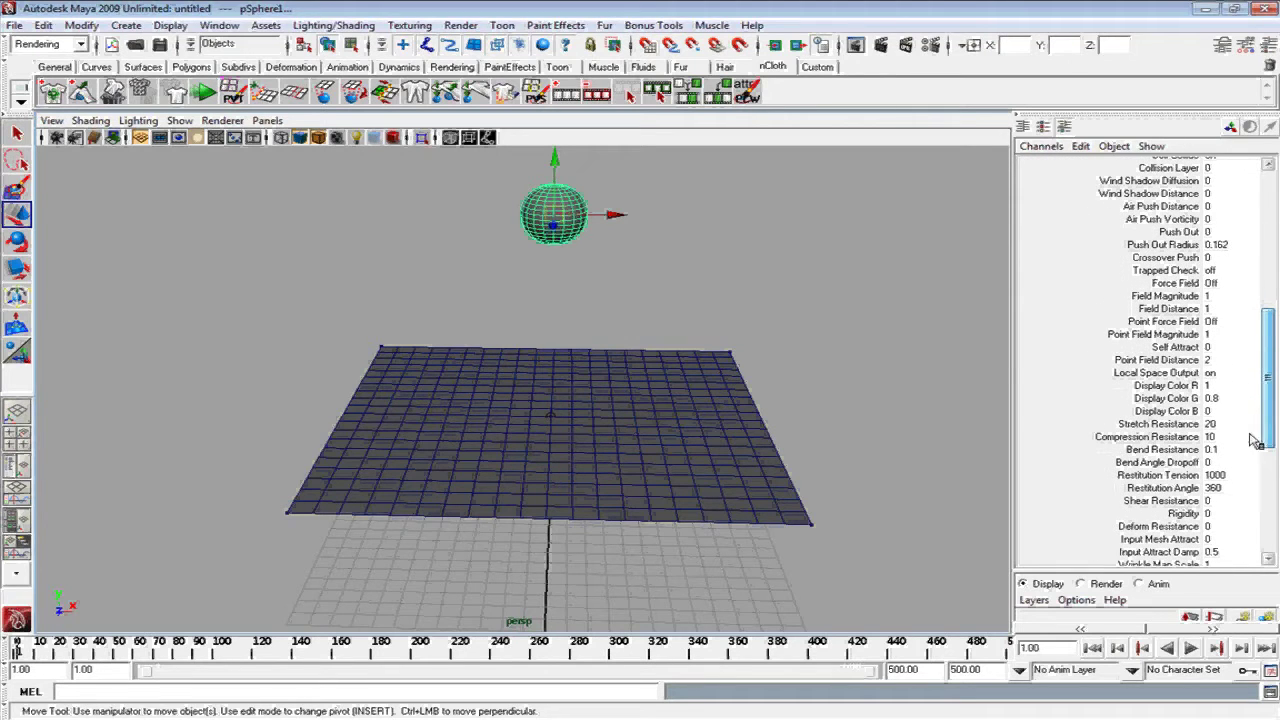
# Step: Adjust the sphere's Stretch Resistance value, then run the simulation
pyautogui.click(1229, 424)
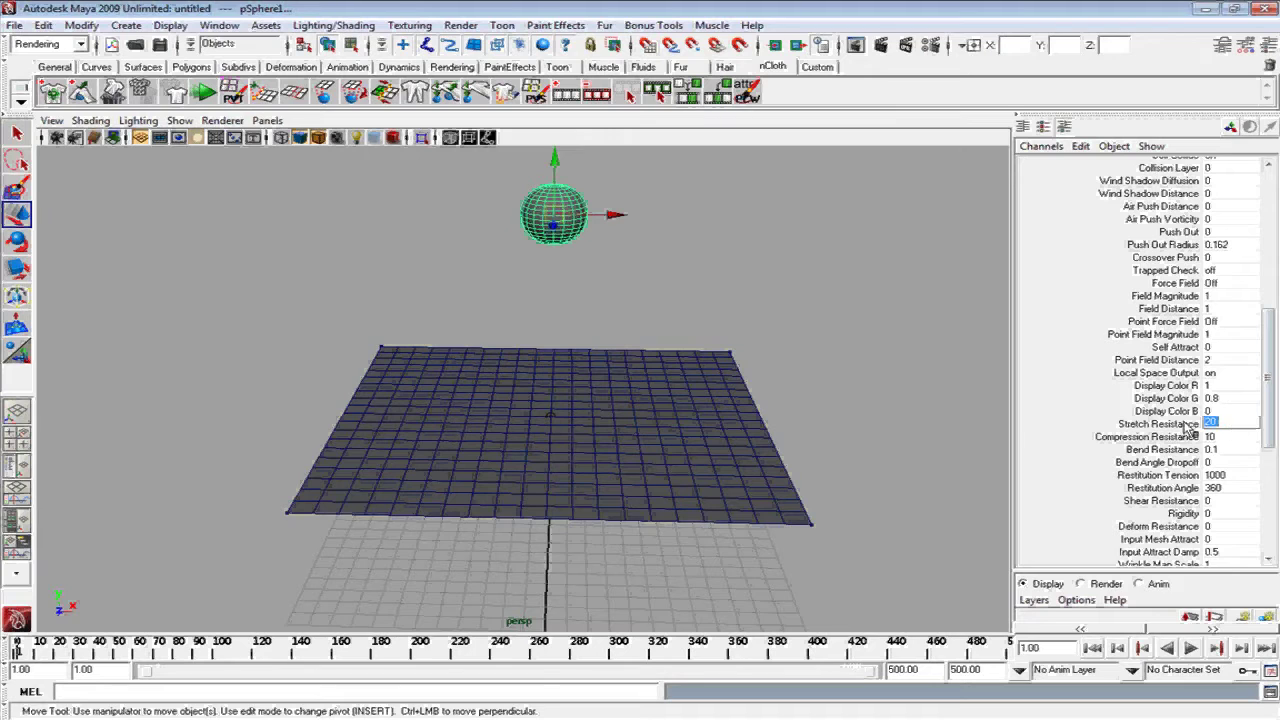
pyautogui.click(1189, 426)
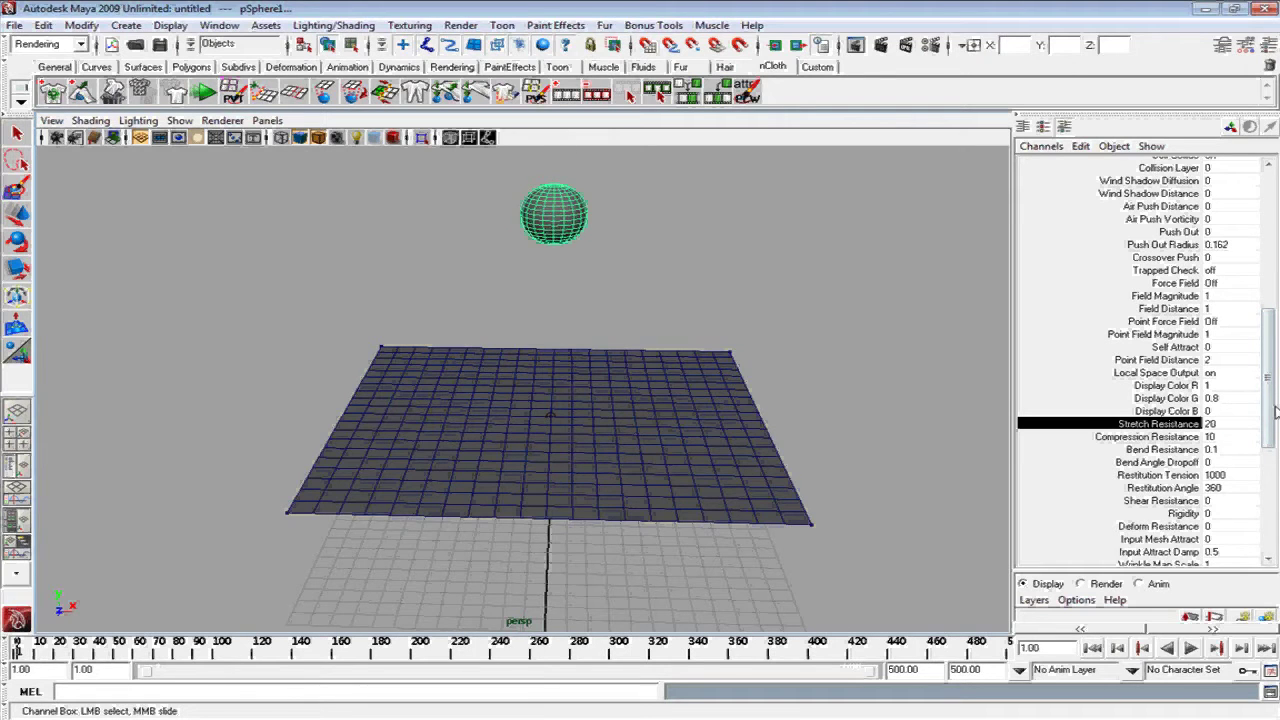
pyautogui.moveTo(1272, 405)
pyautogui.mouseDown()
pyautogui.moveTo(1270, 425)
pyautogui.moveTo(1274, 402)
pyautogui.mouseUp()
pyautogui.click(1222, 370)
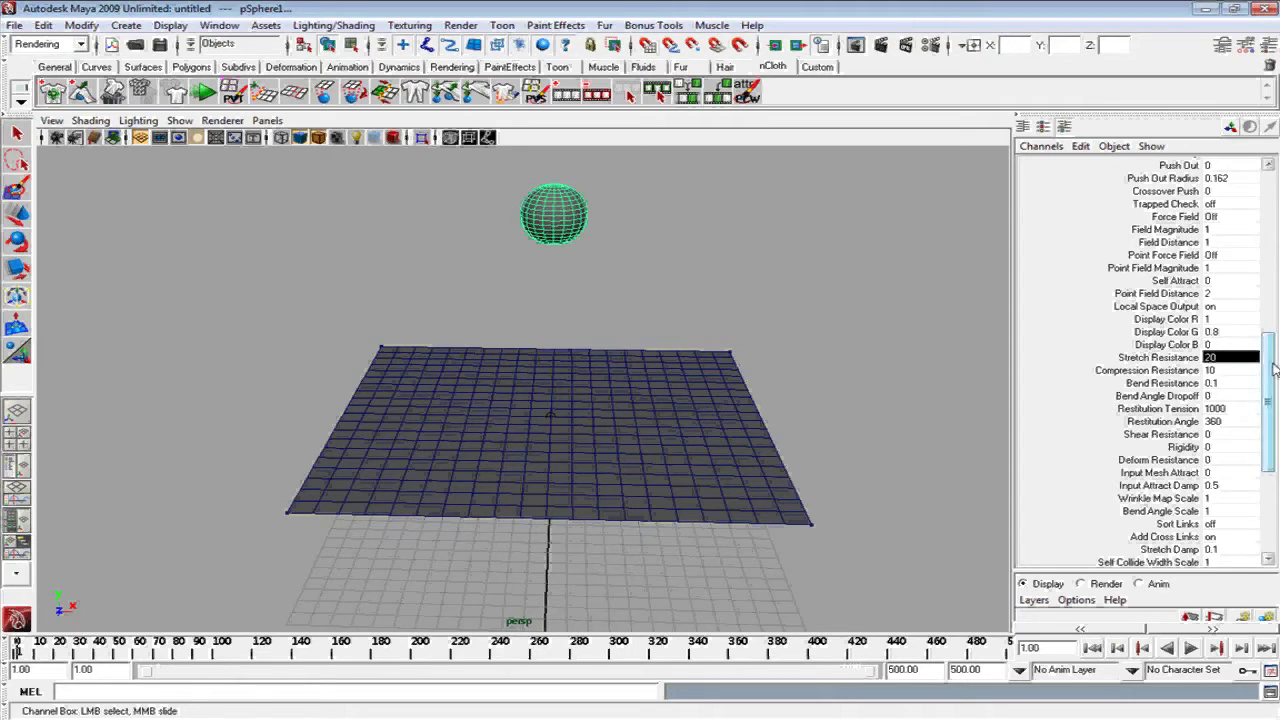
pyautogui.moveTo(1274, 370); pyautogui.dragTo(1274, 380)
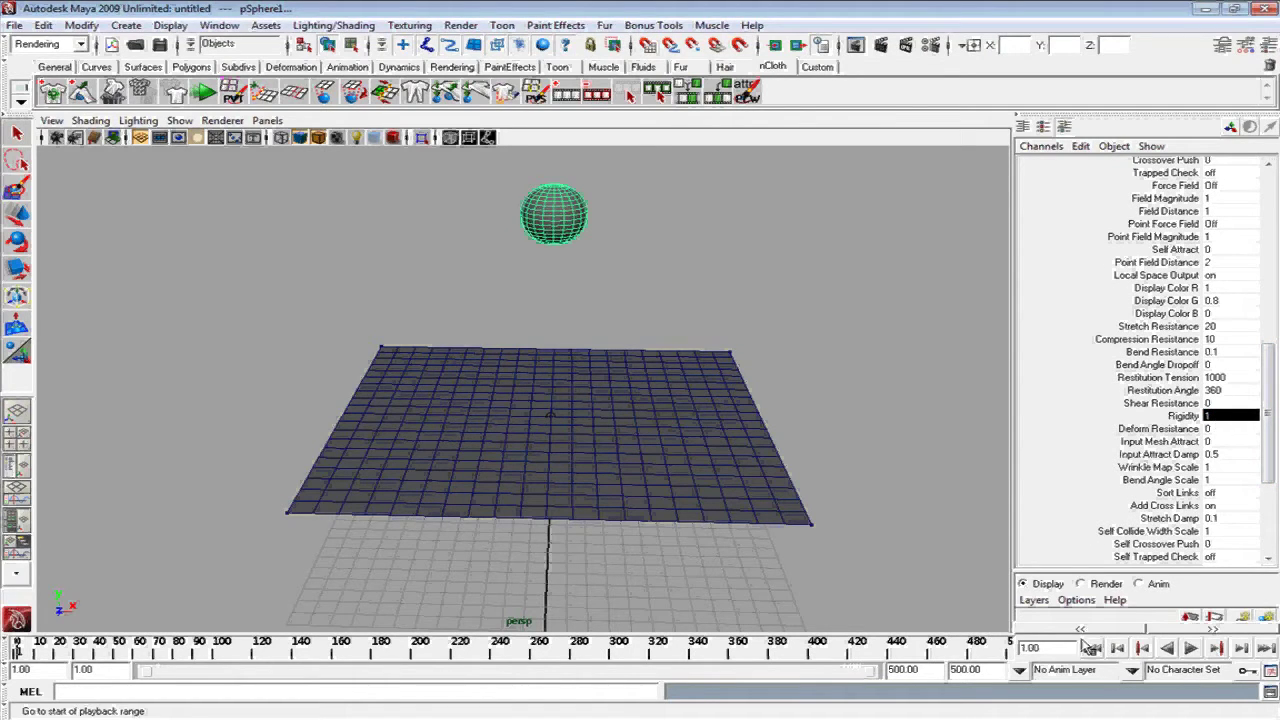
pyautogui.moveTo(1268, 414)
pyautogui.mouseDown()
pyautogui.moveTo(1275, 290)
pyautogui.moveTo(1270, 420)
pyautogui.mouseUp()
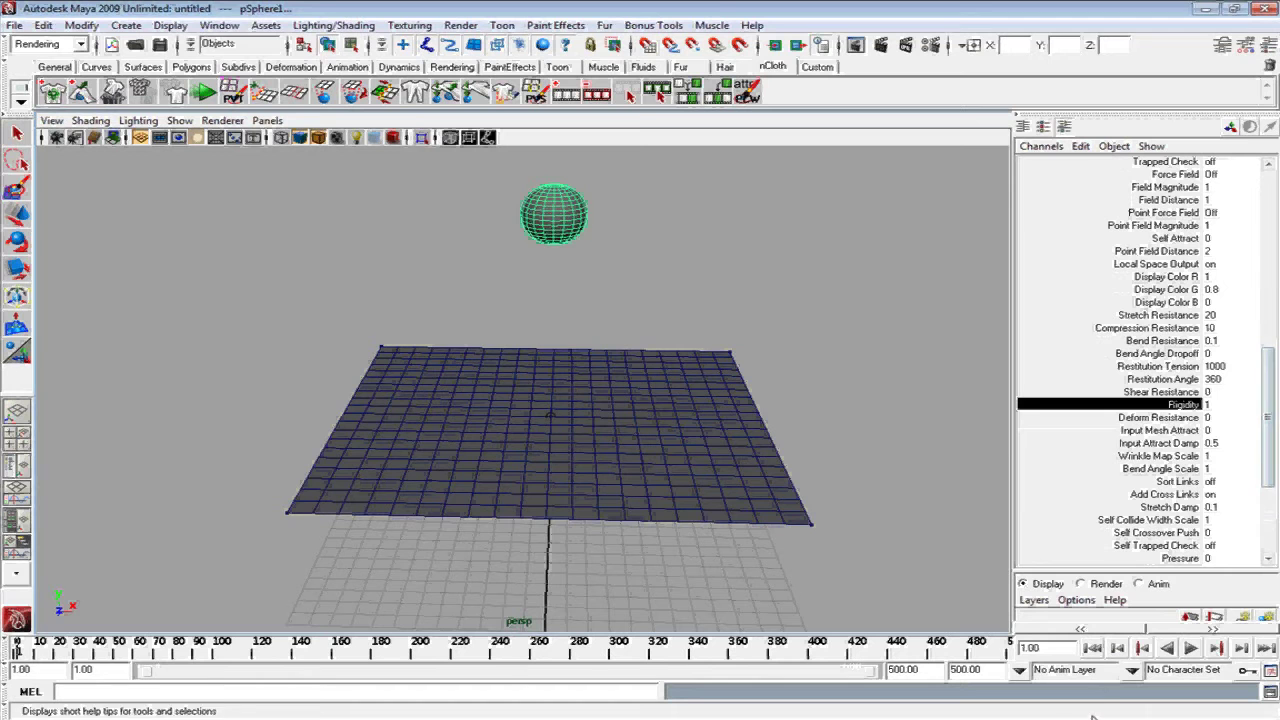
pyautogui.click(1192, 649)
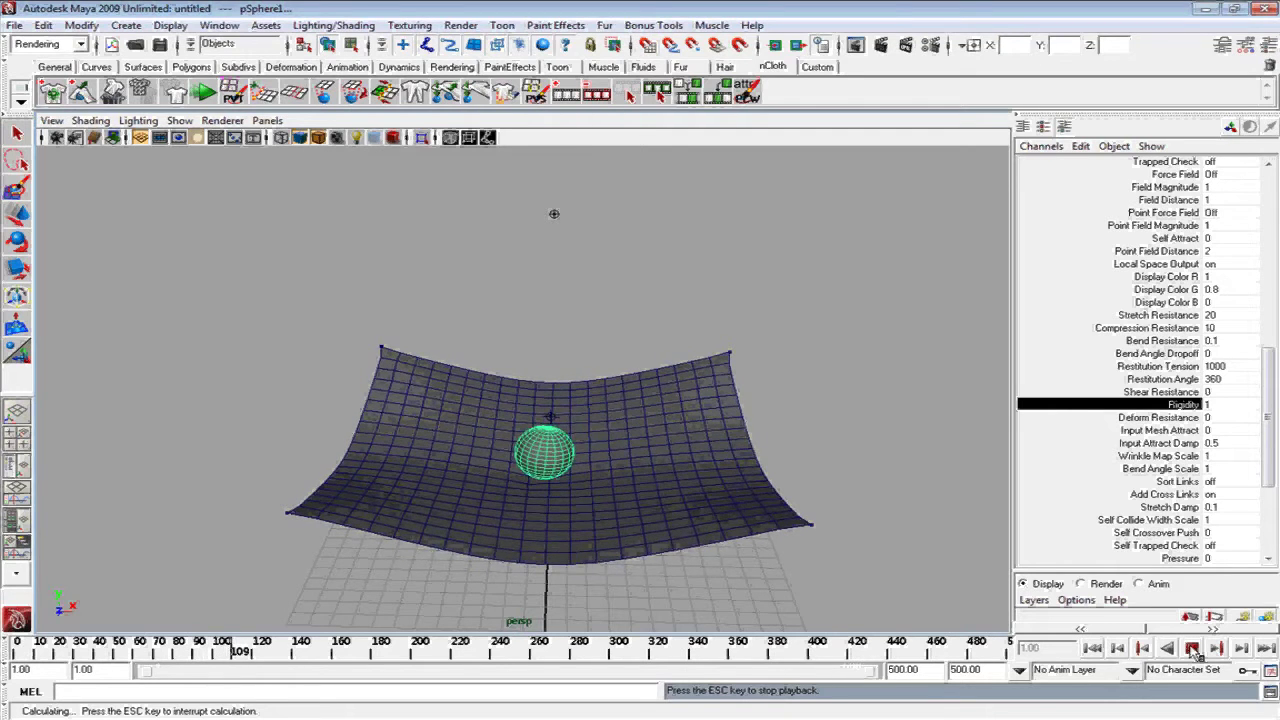
# Step: Stop the simulation at frame 124 and rewind to frame 1
pyautogui.click(1193, 648)
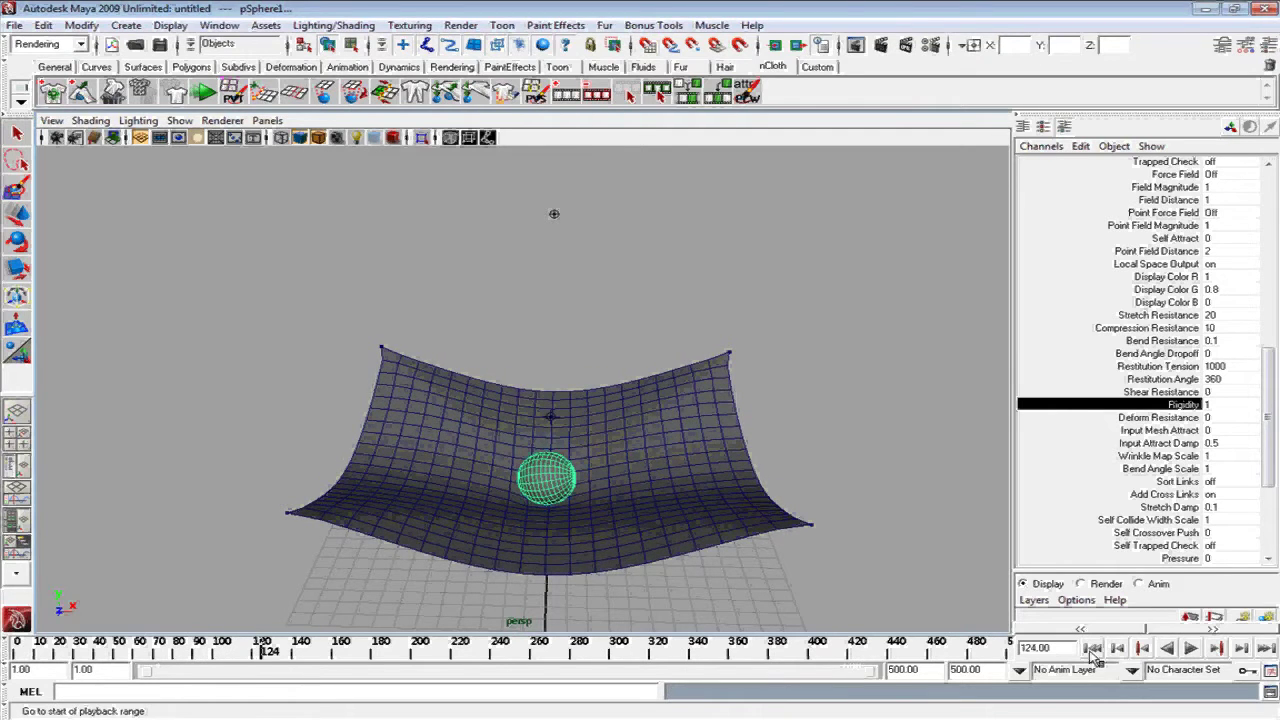
pyautogui.click(1092, 648)
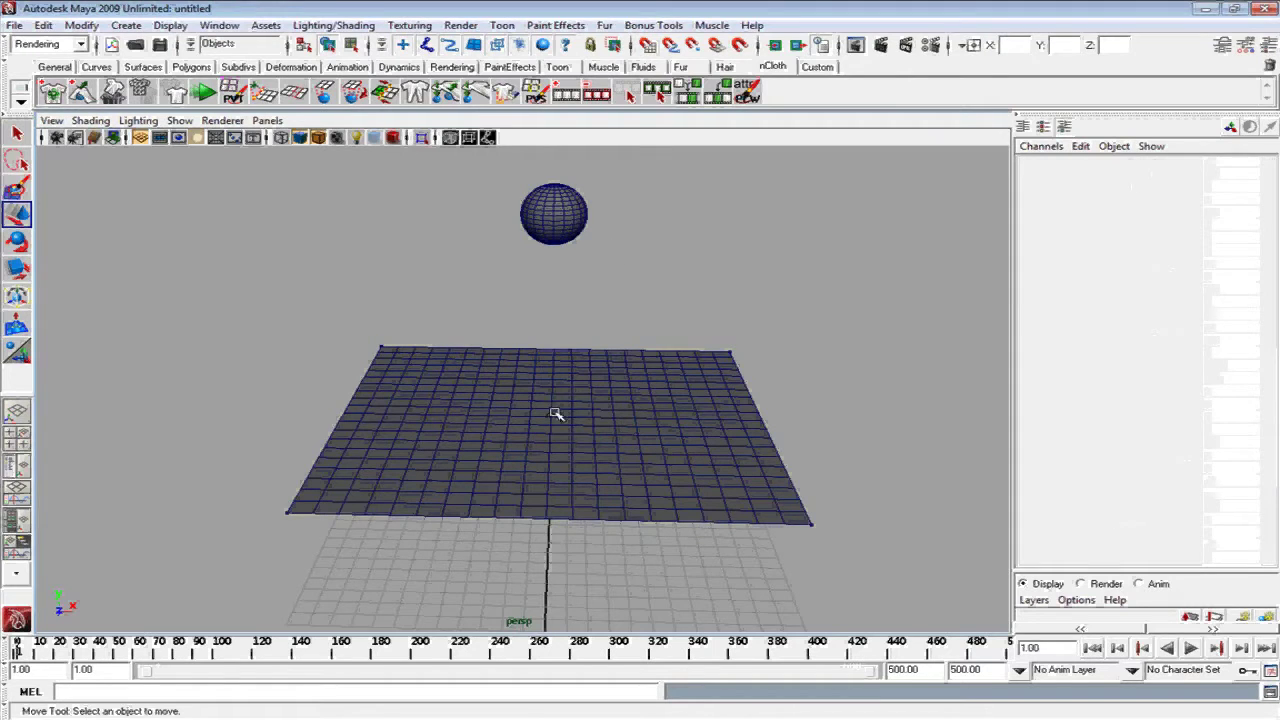
# Step: Select the cloth plane, try paint-selecting centre vertices, then clear that selection
pyautogui.click(556, 414)
pyautogui.click(614, 449)
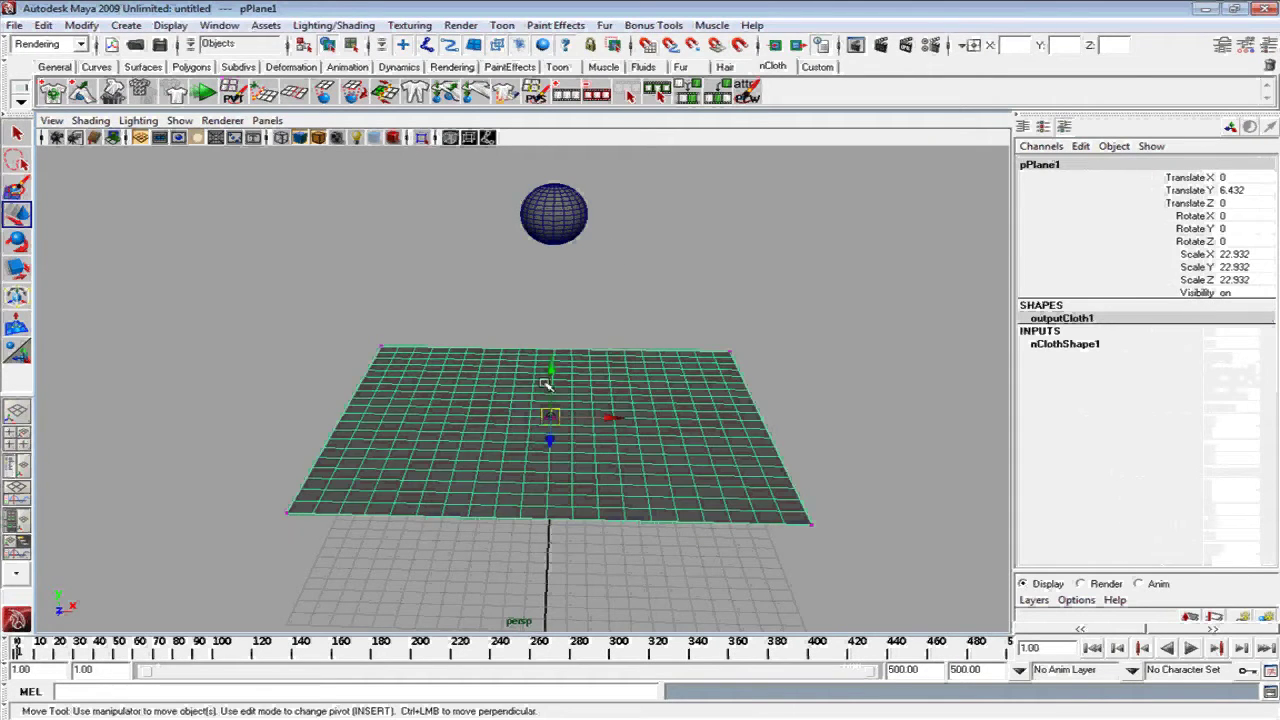
pyautogui.click(549, 320)
pyautogui.click(463, 394)
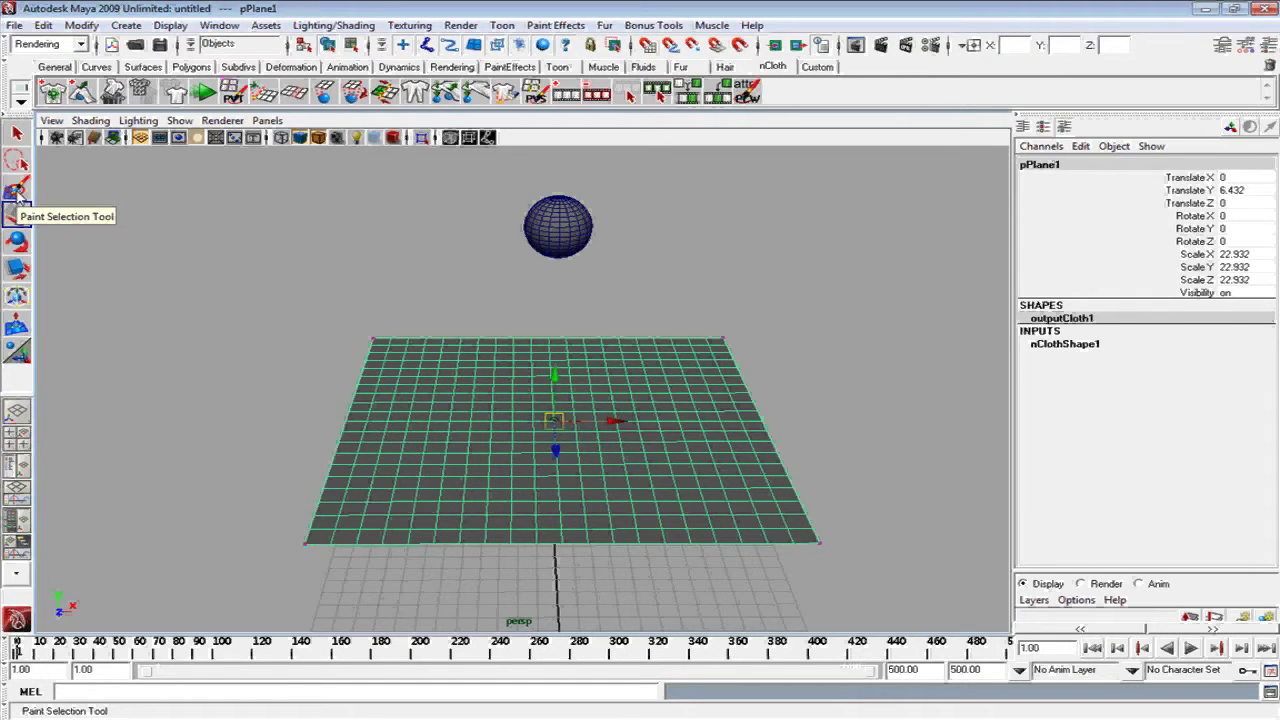
pyautogui.click(17, 190)
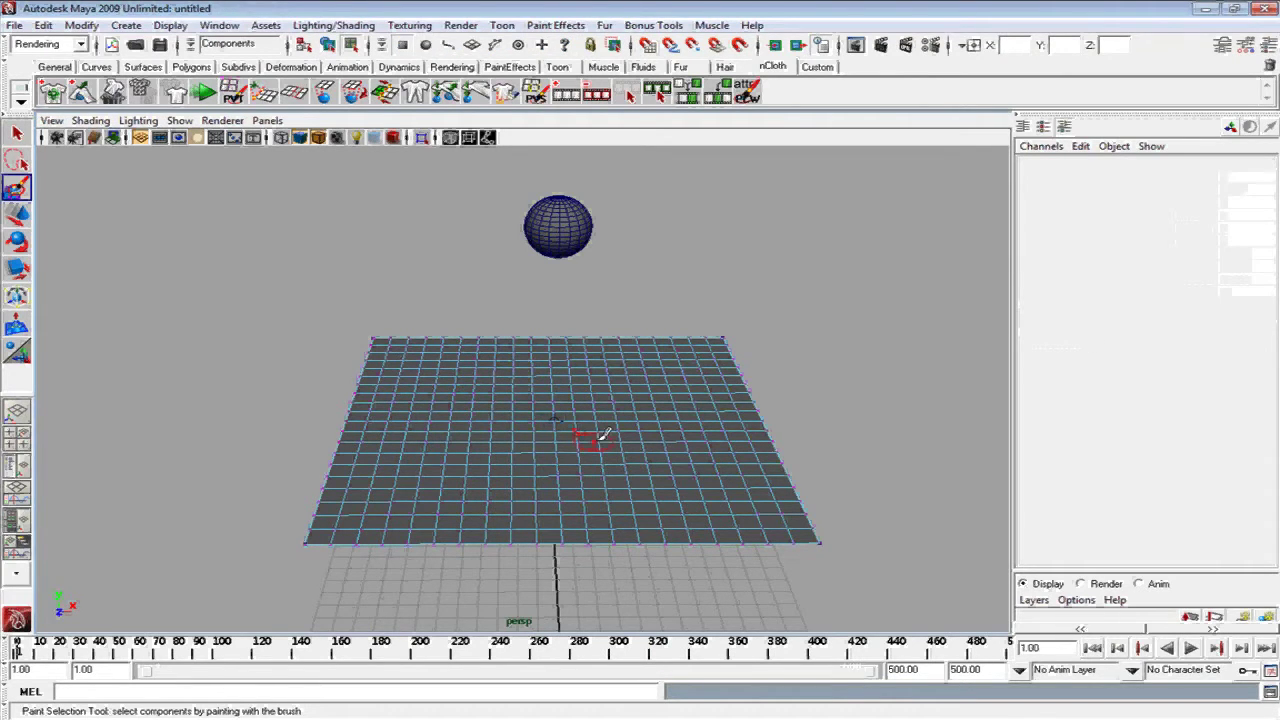
pyautogui.moveTo(585, 423)
pyautogui.keyDown('alt'); pyautogui.mouseDown()
pyautogui.moveTo(594, 412)
pyautogui.moveTo(584, 445)
pyautogui.mouseUp(); pyautogui.keyUp('alt')
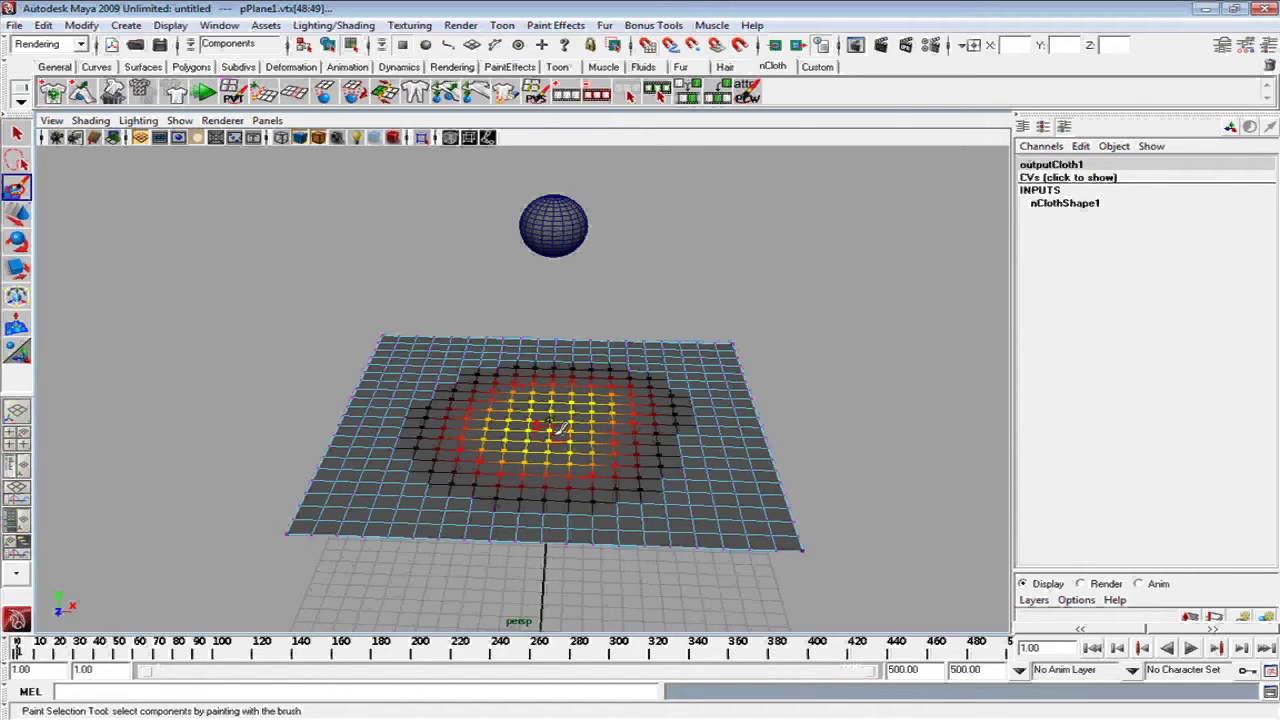
pyautogui.press('q')
pyautogui.click(407, 322)
# Step: Paint-select a cross-shaped line of vertices through the plane's centre
pyautogui.click(20, 191)
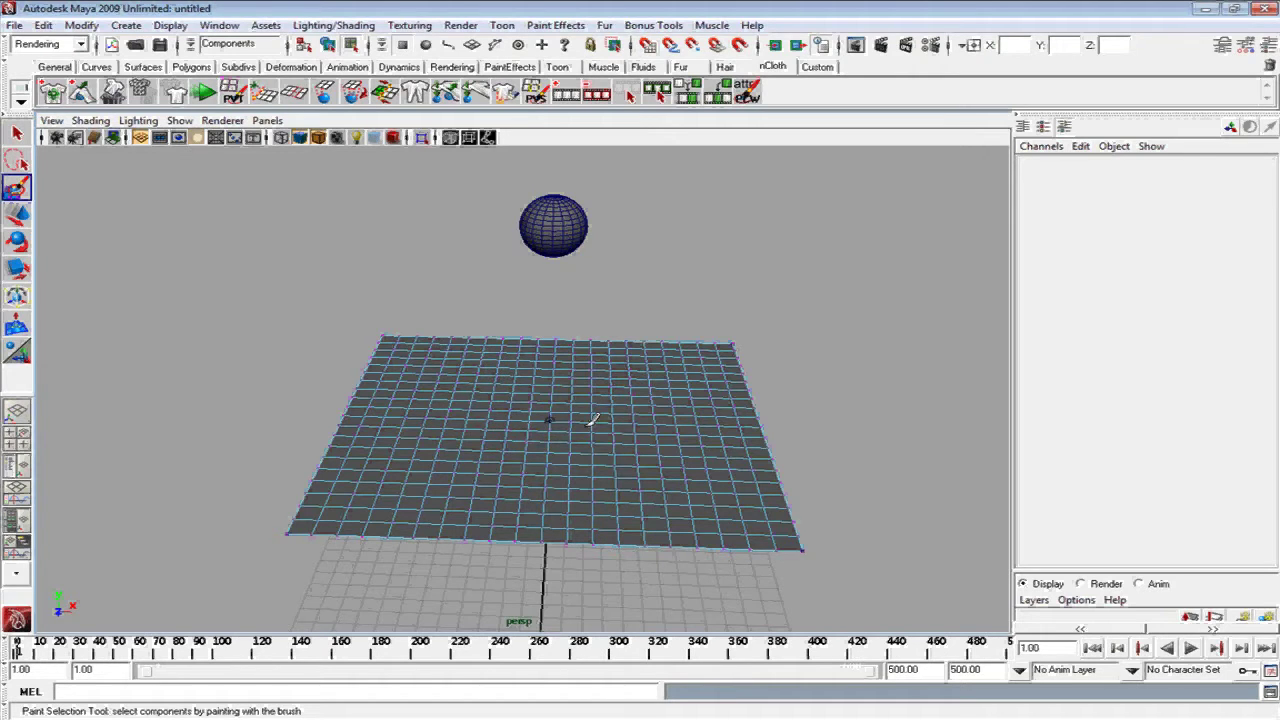
pyautogui.moveTo(591, 421); pyautogui.dragTo(437, 413)
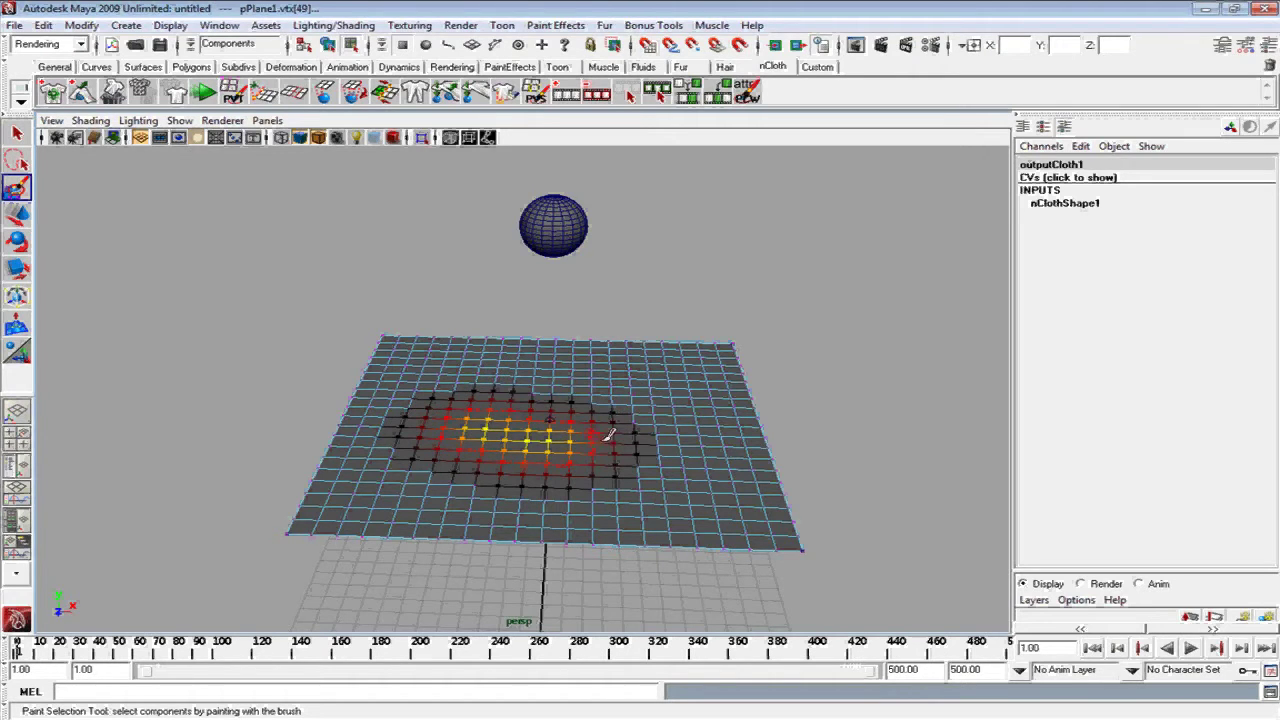
pyautogui.moveTo(663, 432); pyautogui.dragTo(601, 437)
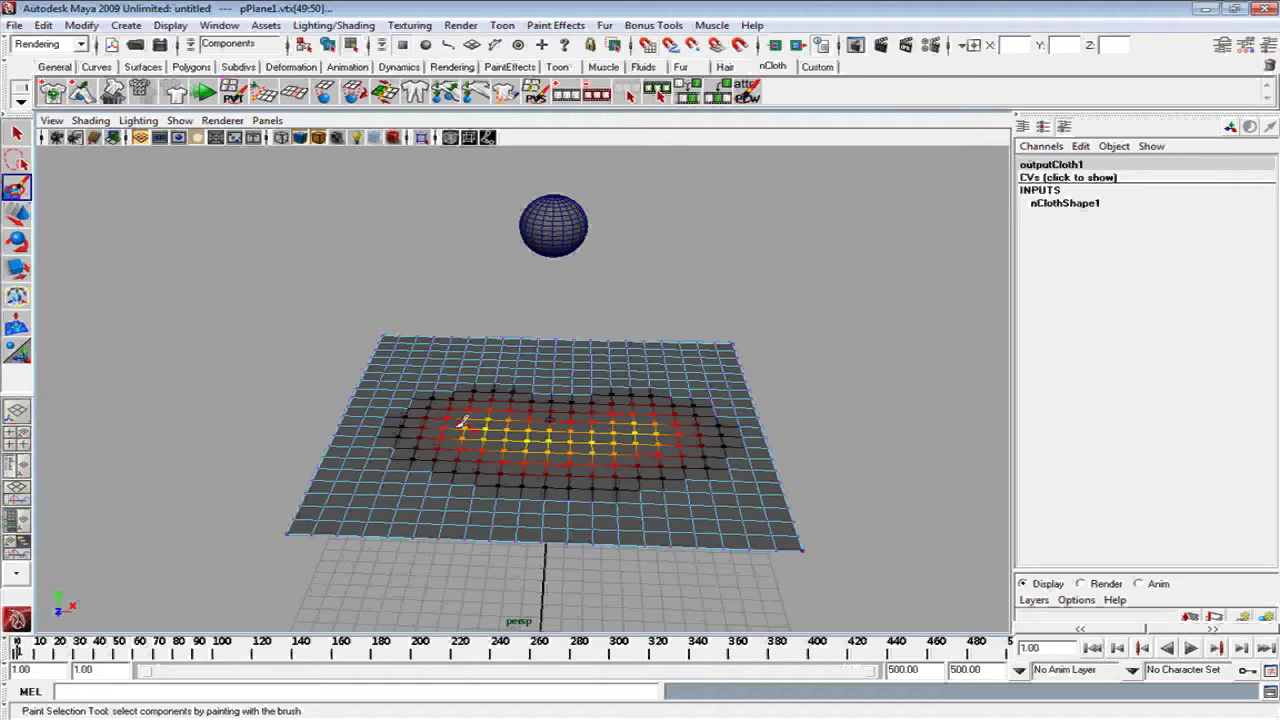
pyautogui.doubleClick(17, 188)
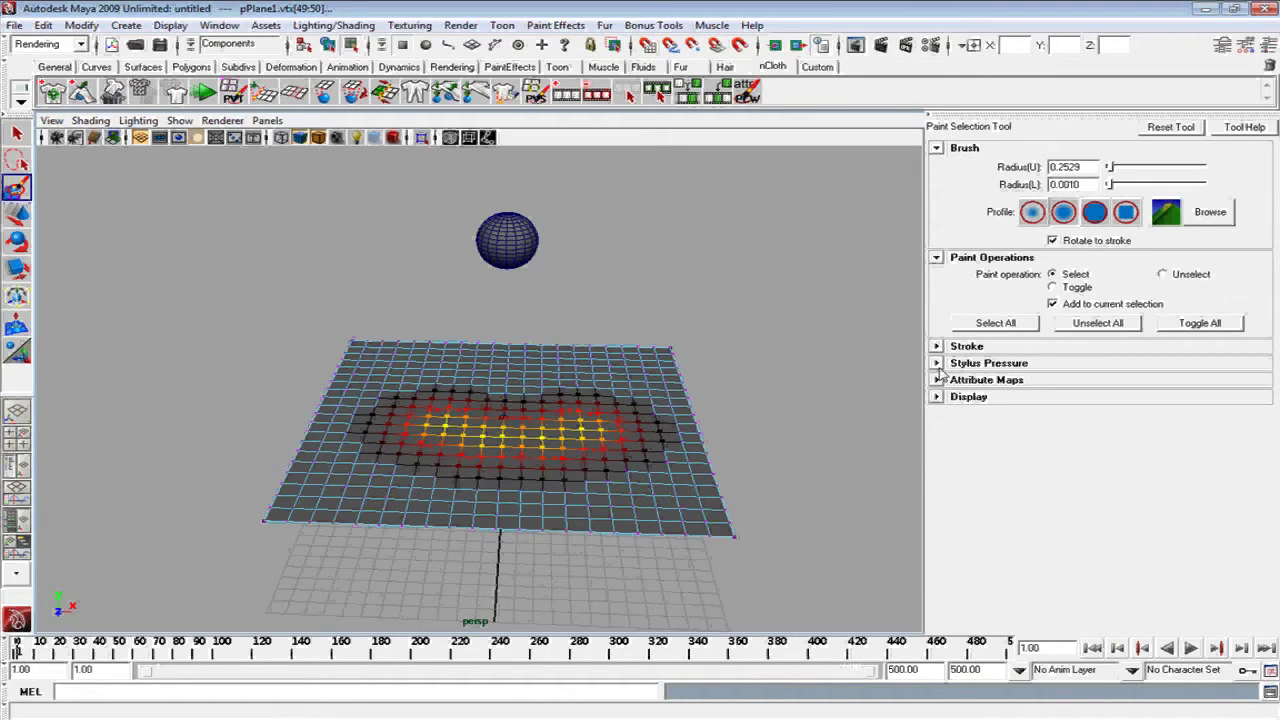
pyautogui.press('q')
# Step: Turn off Soft Select and make the painted vertices a Tearable Surface
pyautogui.moveTo(594, 396); pyautogui.dragTo(630, 375, button='right')
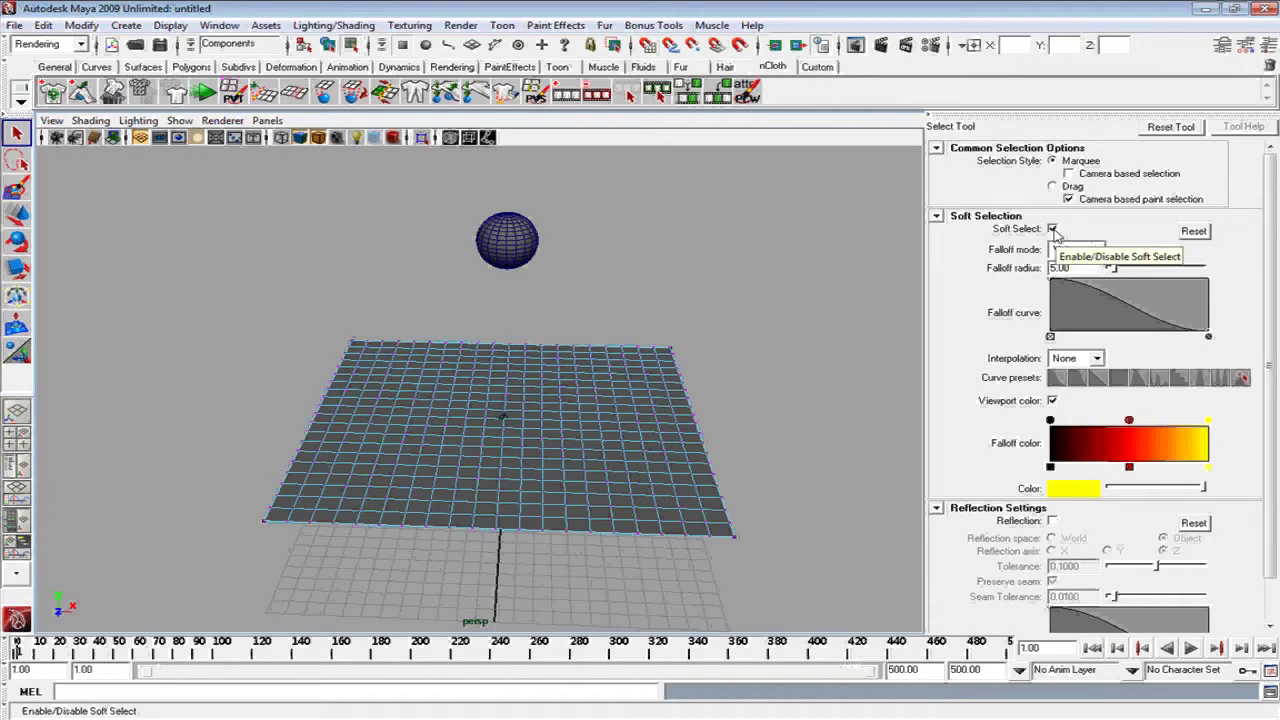
pyautogui.click(1052, 229)
pyautogui.click(16, 188)
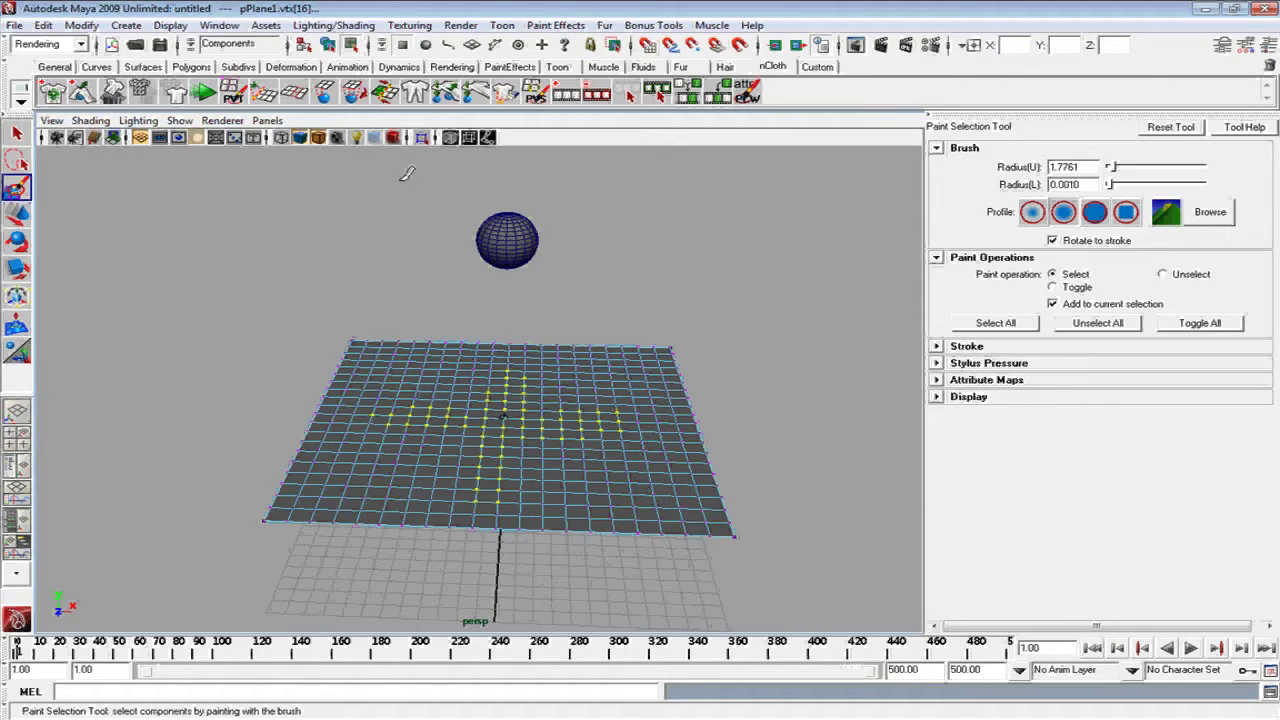
pyautogui.click(414, 94)
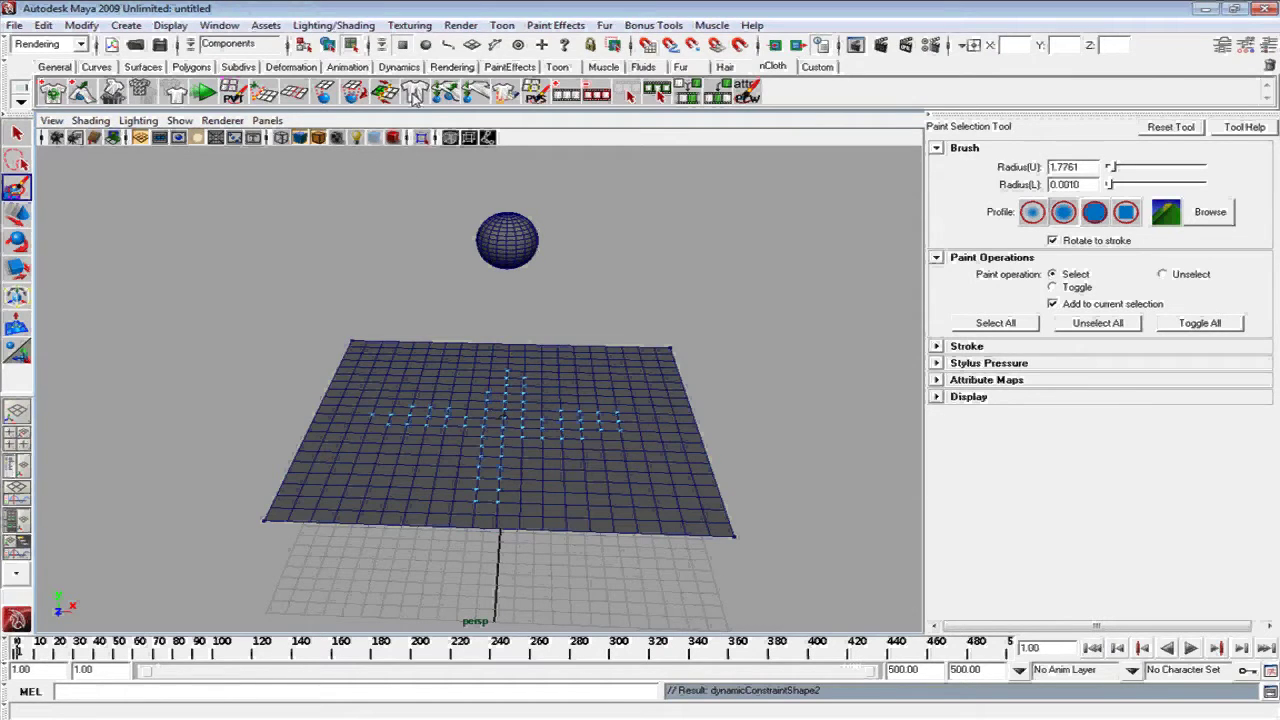
pyautogui.press('q')
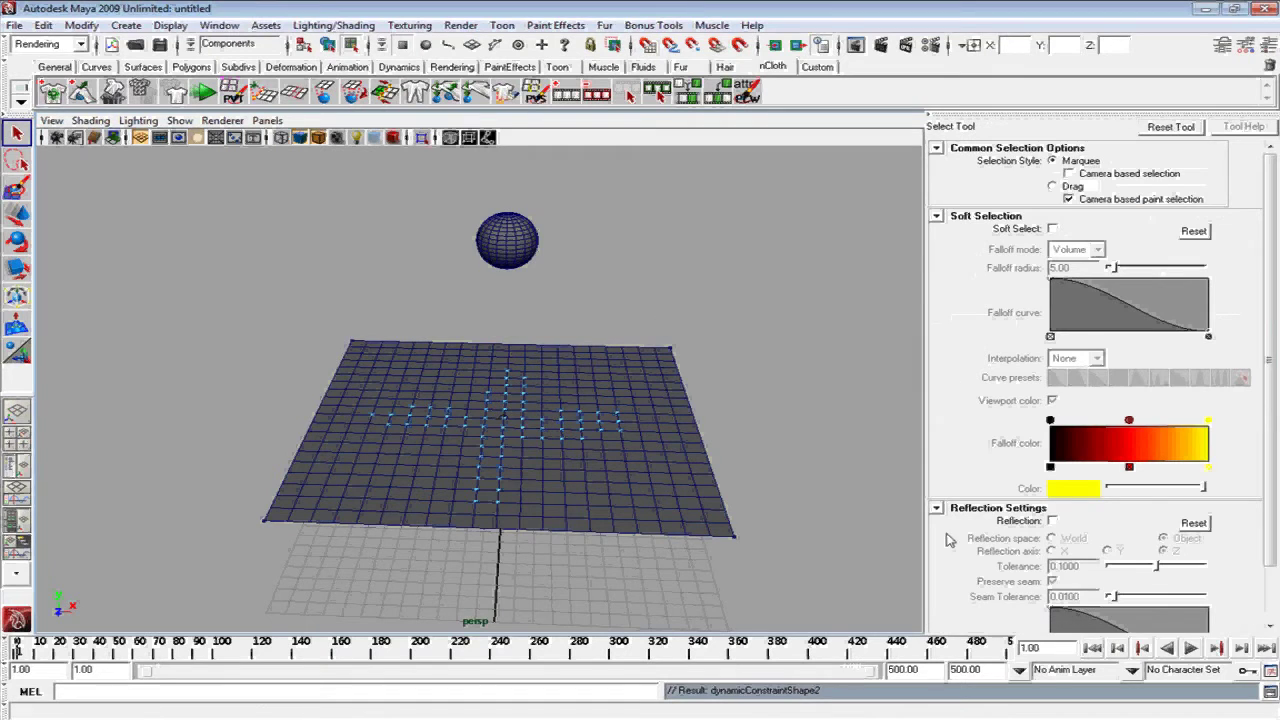
pyautogui.click(1190, 648)
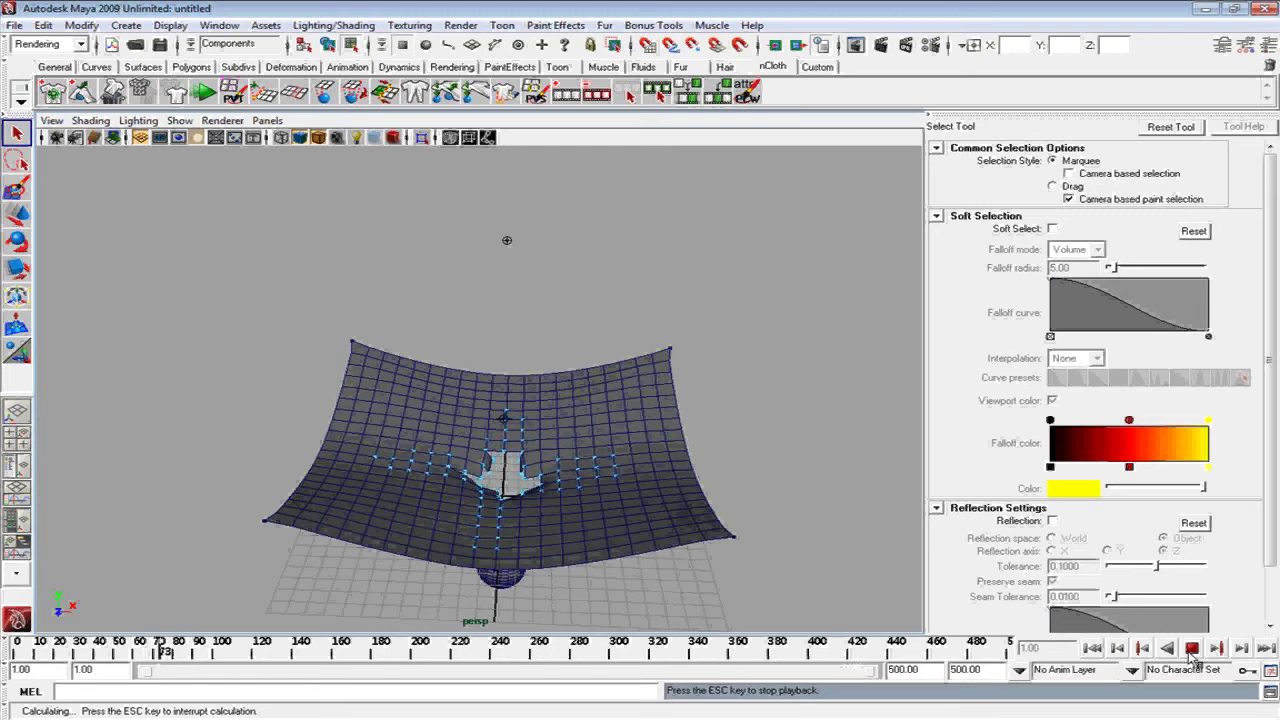
pyautogui.click(1093, 650)
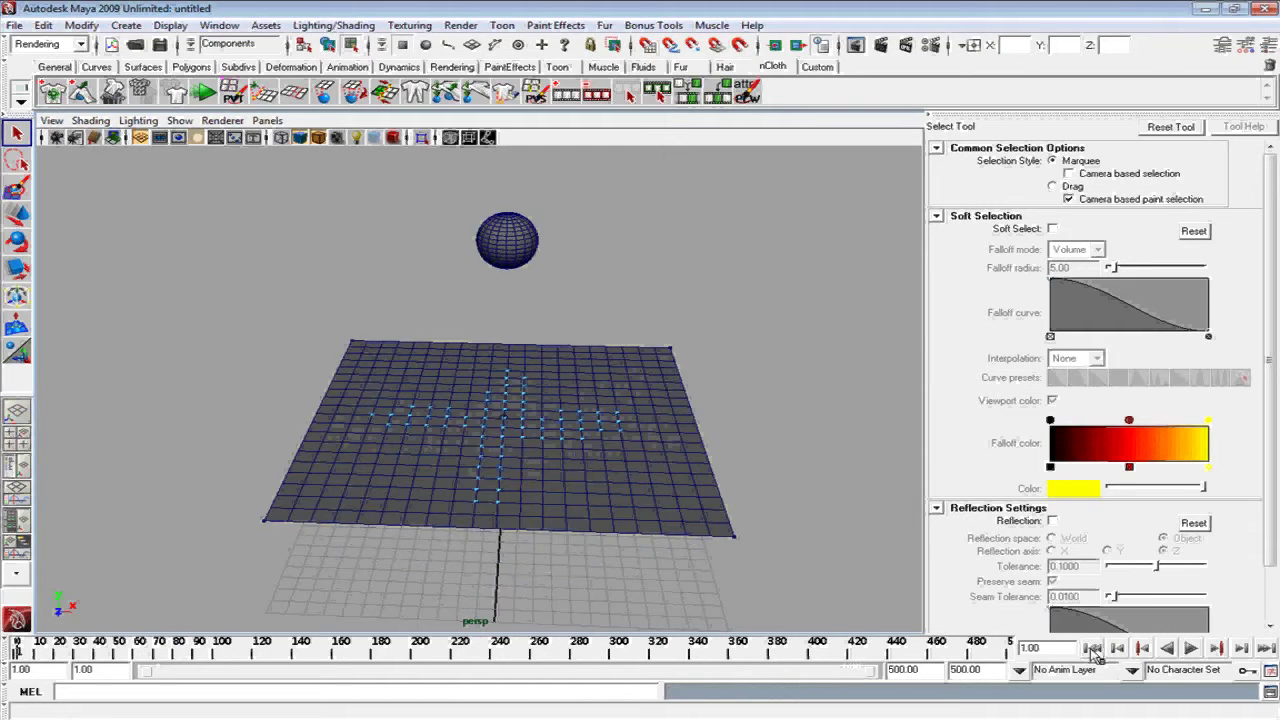
pyautogui.click(510, 233)
# Step: Scale the sphere up uniformly to about 4.806
pyautogui.moveTo(527, 242); pyautogui.dragTo(586, 214, button='right')
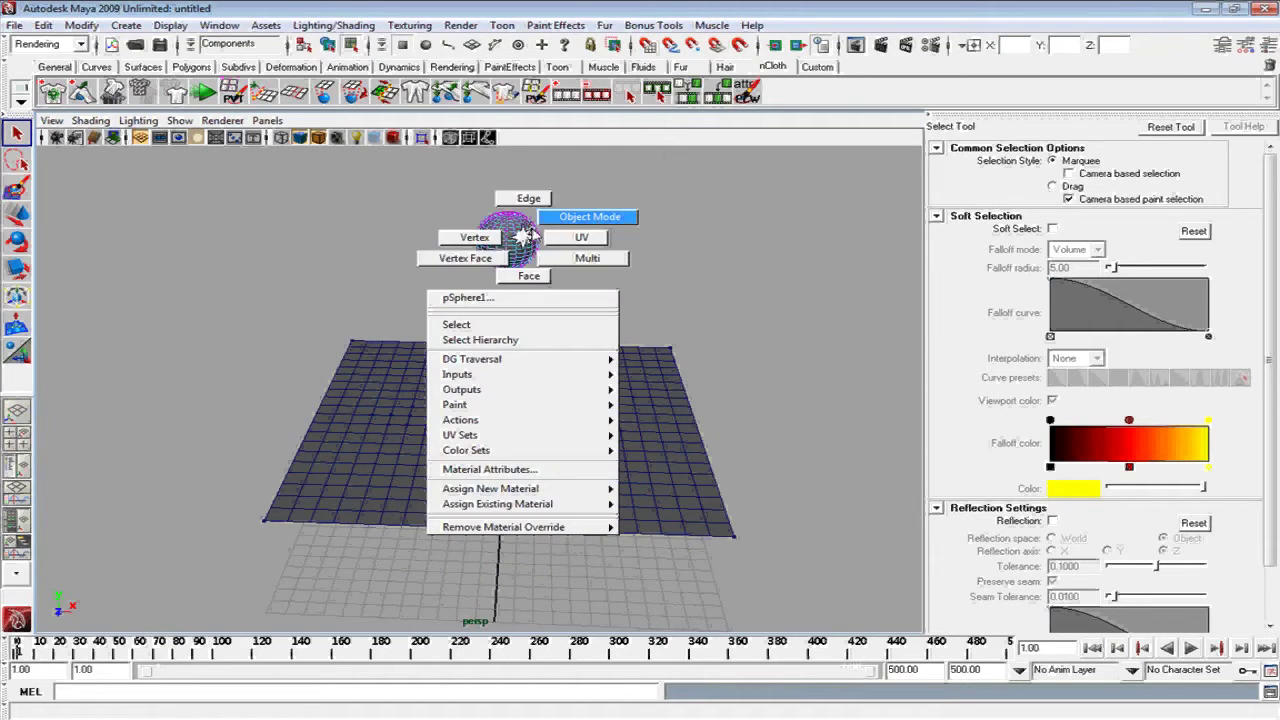
pyautogui.click(535, 238)
pyautogui.press('r')
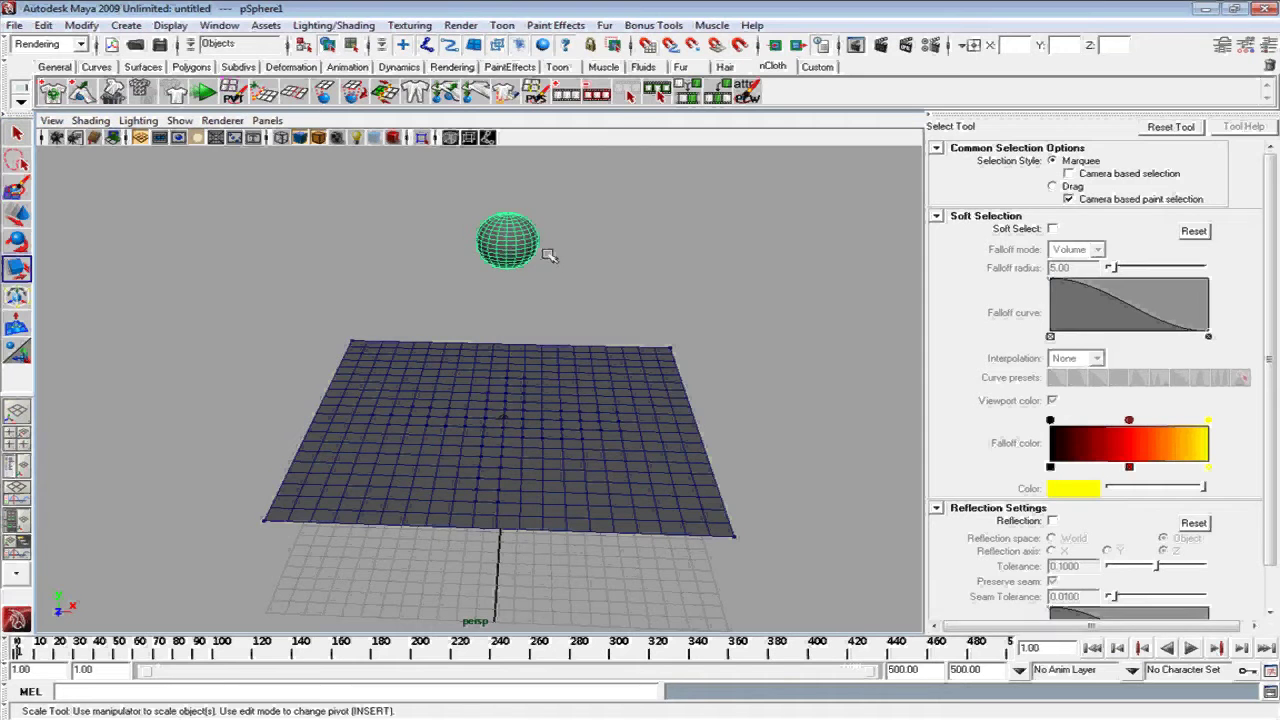
pyautogui.moveTo(510, 242); pyautogui.dragTo(604, 230)
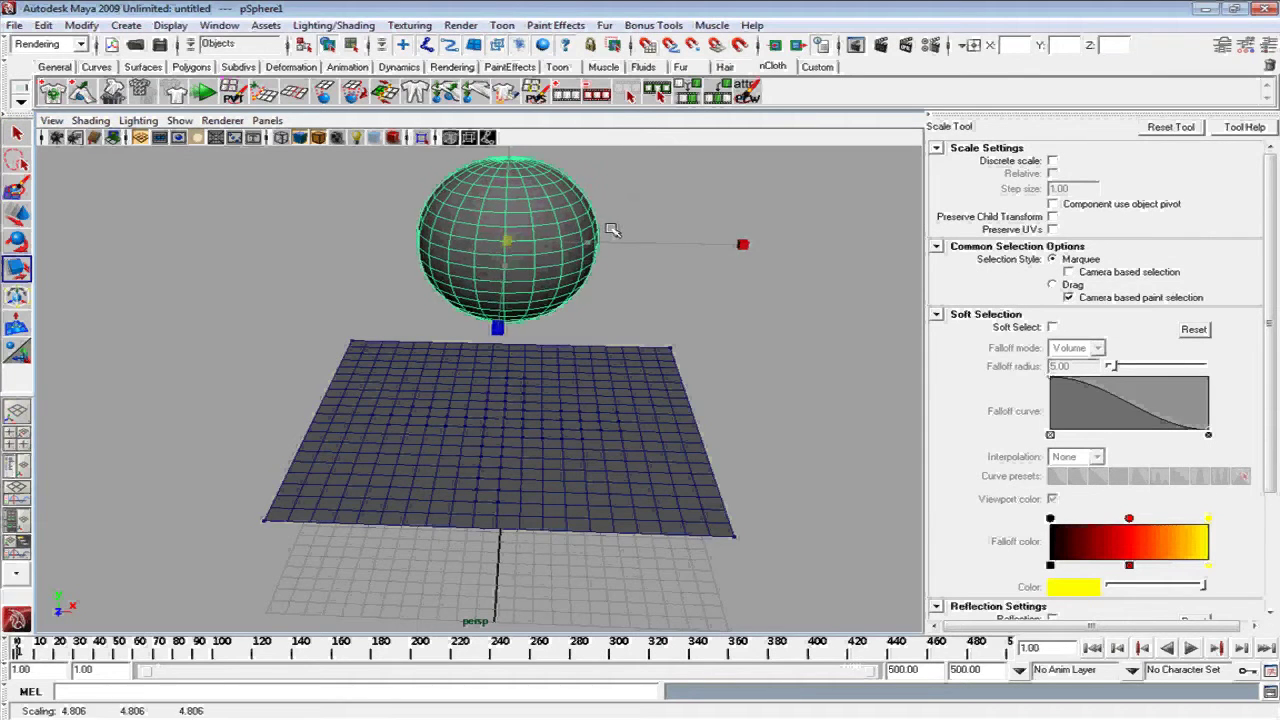
pyautogui.keyDown('alt'); pyautogui.moveTo(611, 209); pyautogui.dragTo(421, 304, button='right'); pyautogui.keyUp('alt')
# Step: Raise the enlarged sphere well above the cloth plane
pyautogui.press('w')
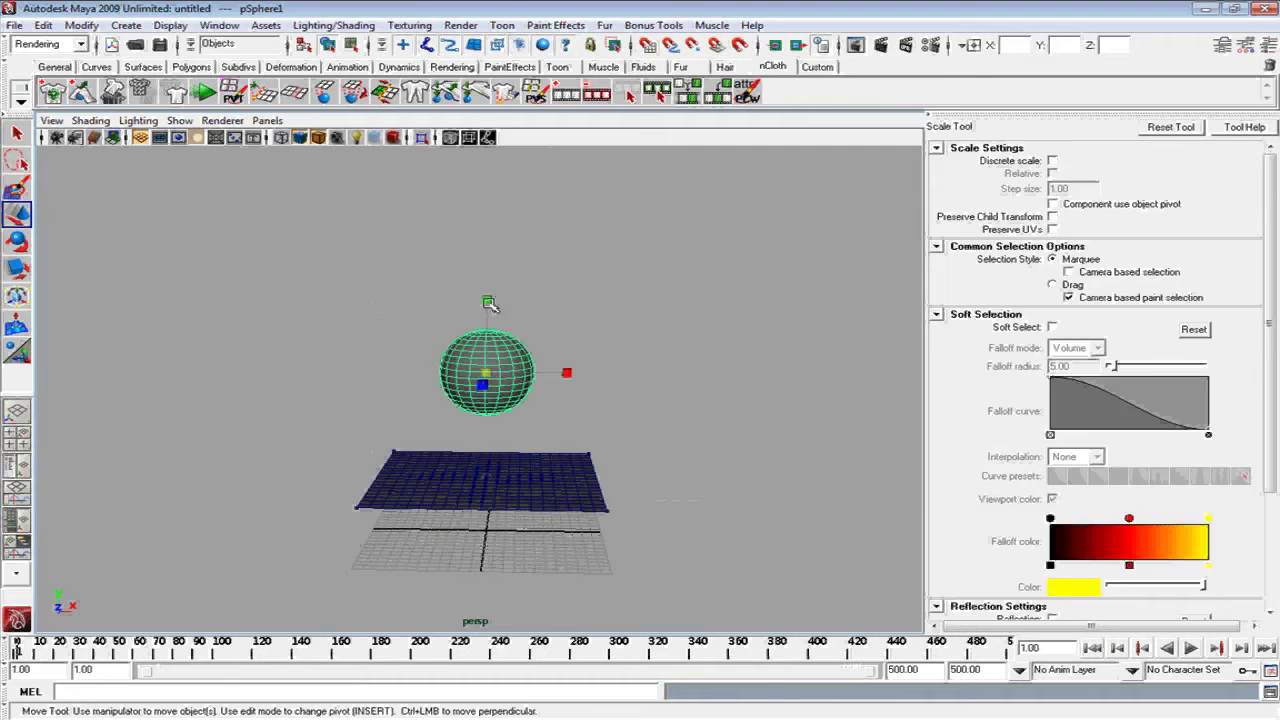
pyautogui.moveTo(486, 300); pyautogui.dragTo(520, 30)
pyautogui.moveTo(590, 274)
pyautogui.keyDown('alt'); pyautogui.mouseDown()
pyautogui.moveTo(423, 337)
pyautogui.moveTo(437, 302)
pyautogui.mouseUp(); pyautogui.keyUp('alt')
pyautogui.keyDown('alt'); pyautogui.moveTo(437, 302); pyautogui.dragTo(728, 323, button='right'); pyautogui.keyUp('alt')
pyautogui.keyDown('alt'); pyautogui.moveTo(728, 323); pyautogui.dragTo(510, 451, button='middle'); pyautogui.keyUp('alt')
pyautogui.moveTo(510, 451)
pyautogui.keyDown('alt'); pyautogui.mouseDown()
pyautogui.moveTo(554, 409)
pyautogui.moveTo(580, 460)
pyautogui.moveTo(606, 428)
pyautogui.mouseUp(); pyautogui.keyUp('alt')
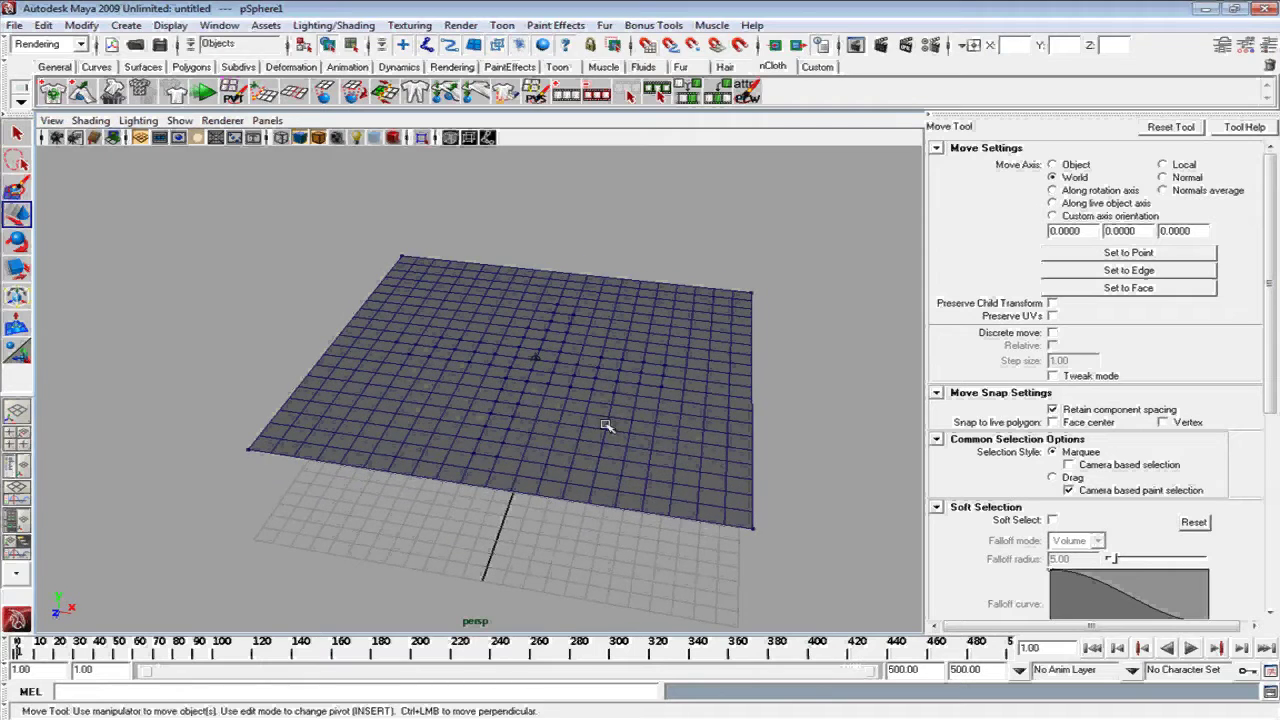
pyautogui.click(1191, 648)
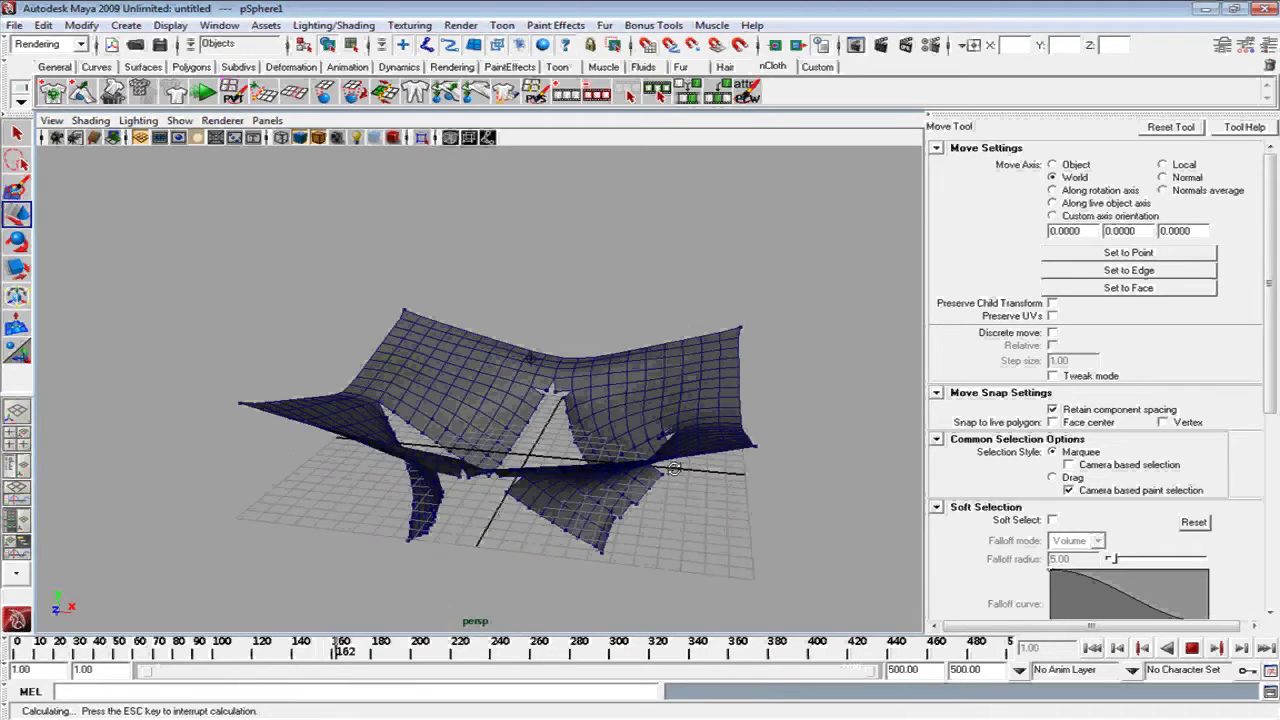
pyautogui.click(1192, 648)
# Step: Delete the old cloth plane
pyautogui.click(1092, 648)
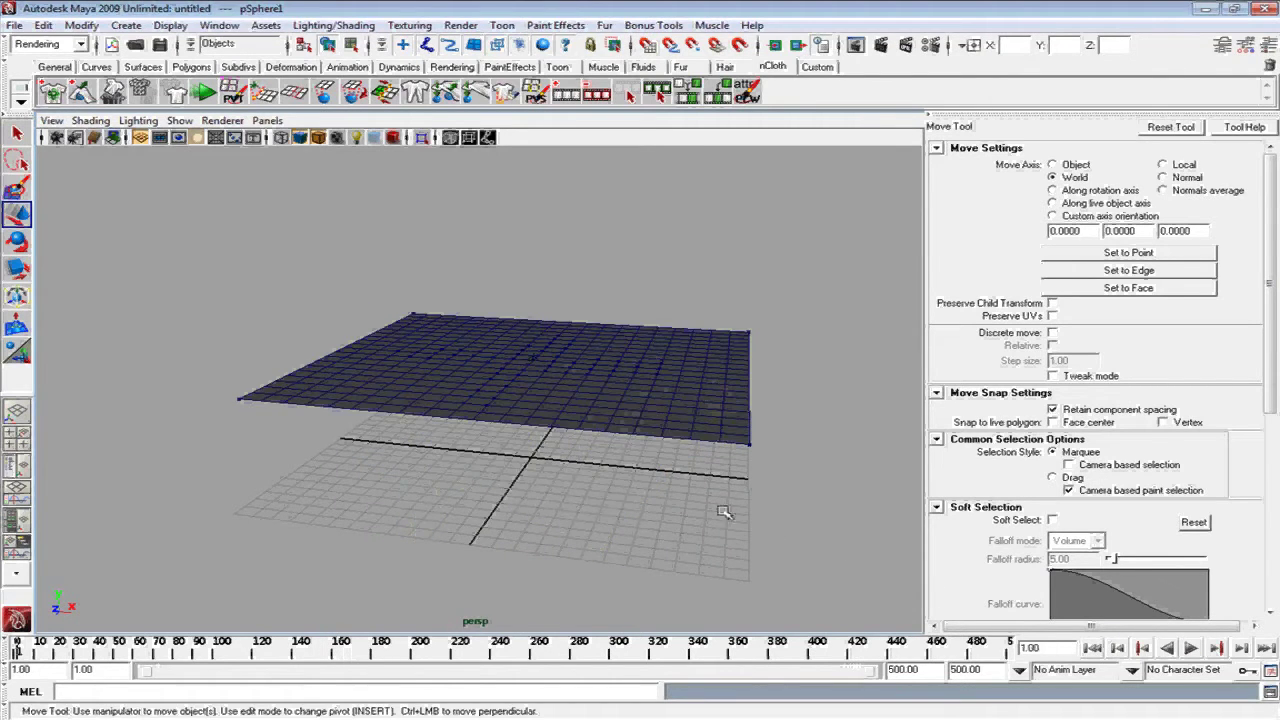
pyautogui.click(612, 420)
pyautogui.moveTo(612, 420); pyautogui.dragTo(686, 397, button='right')
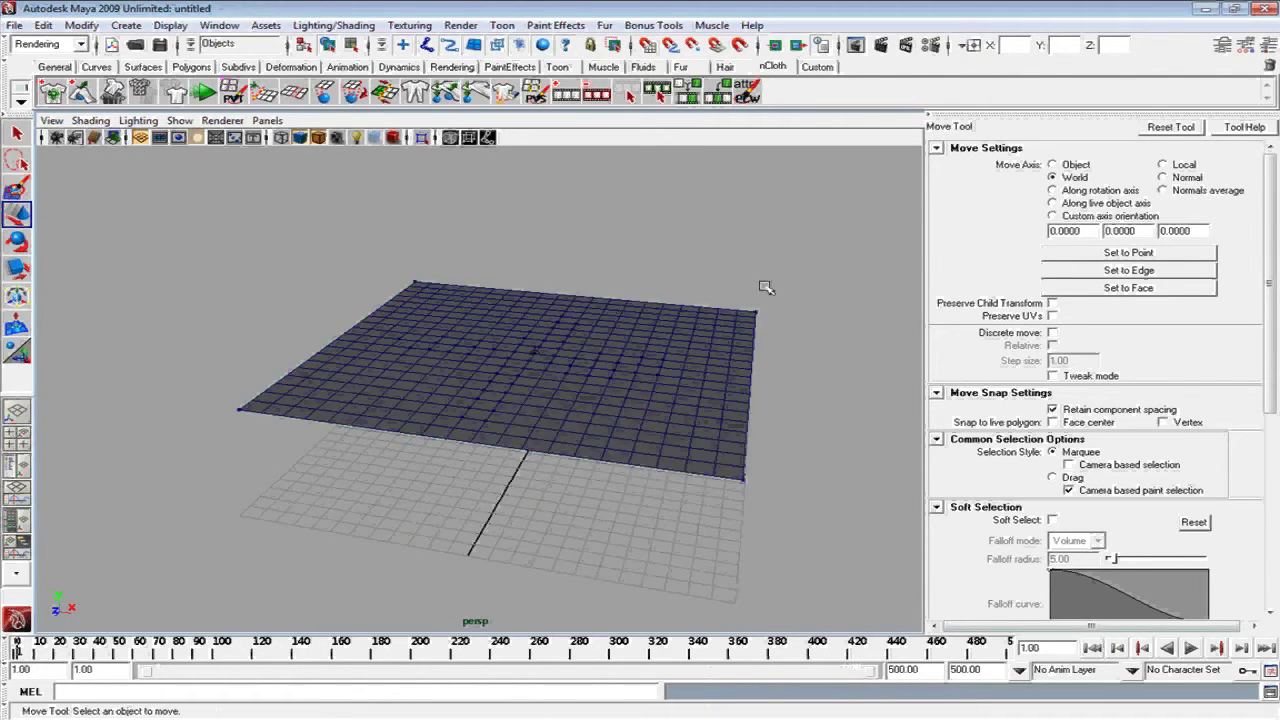
pyautogui.moveTo(796, 237); pyautogui.dragTo(738, 275)
pyautogui.moveTo(40, 543); pyautogui.dragTo(42, 545)
pyautogui.press('Delete')
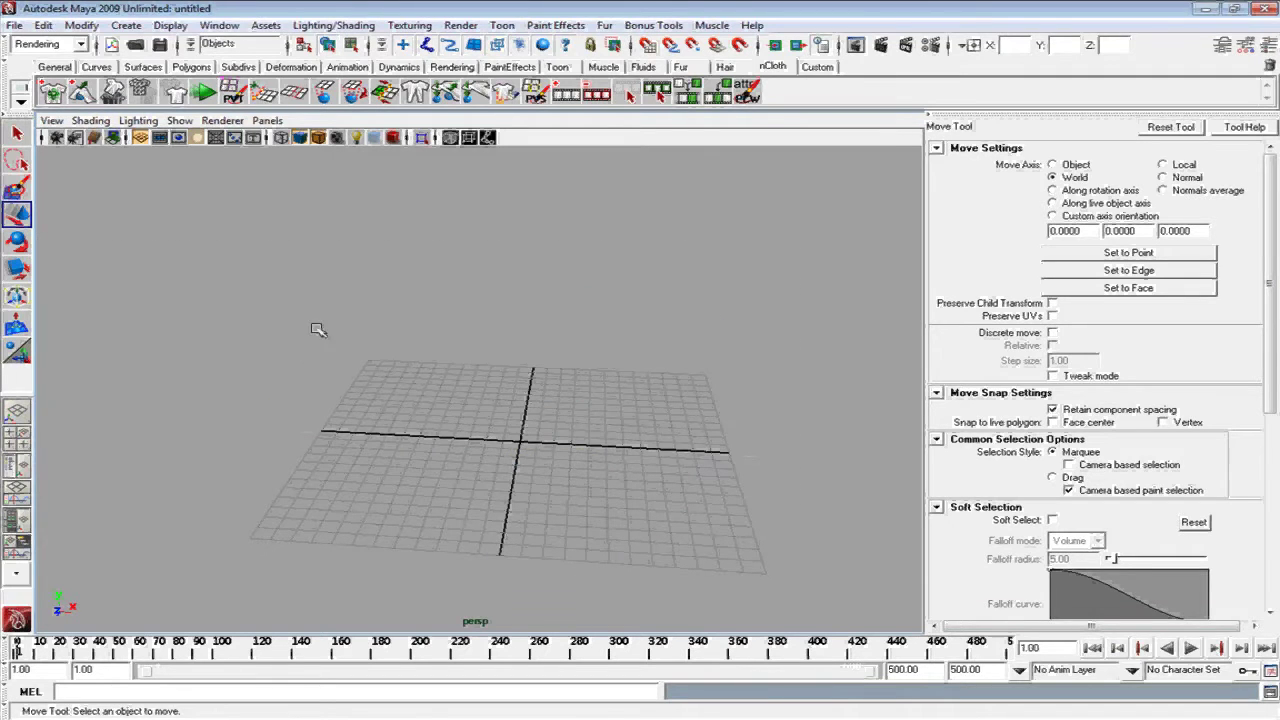
# Step: Create a new polygon plane, scale it up large and raise it above the grid
pyautogui.click(205, 66)
pyautogui.click(178, 91)
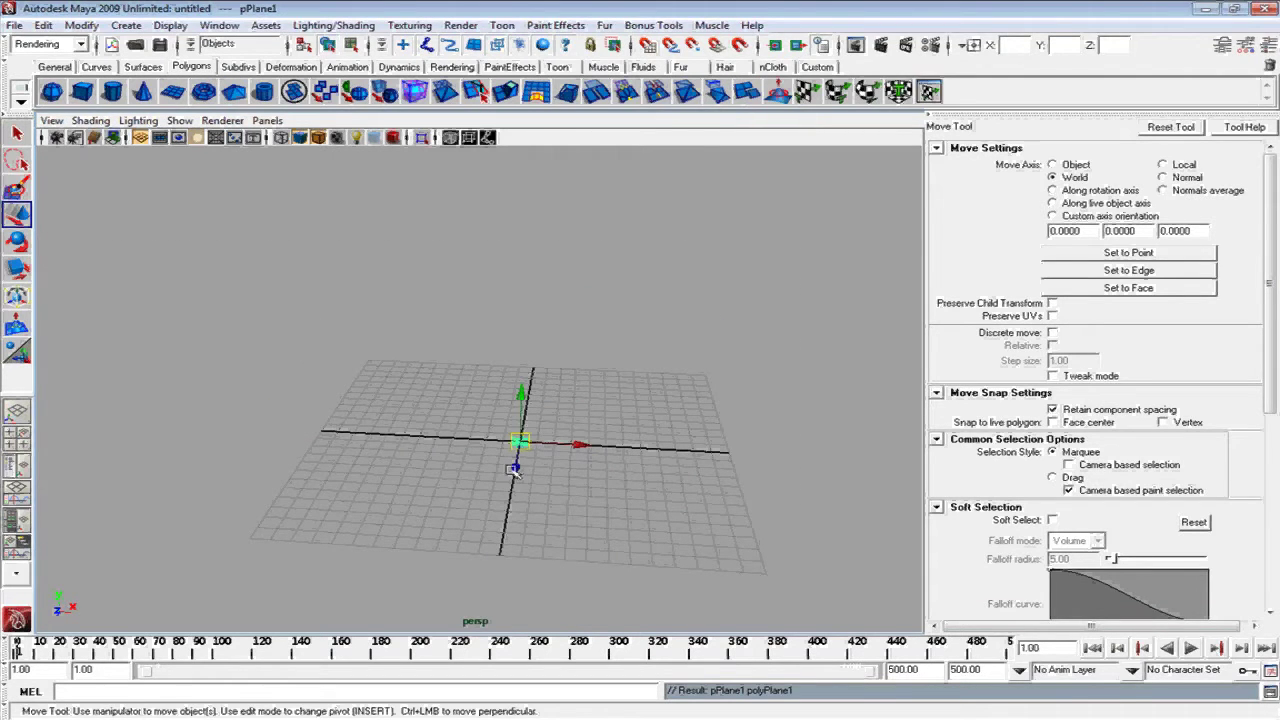
pyautogui.press('r')
pyautogui.moveTo(527, 444); pyautogui.dragTo(829, 371)
pyautogui.press('w')
pyautogui.moveTo(523, 374)
pyautogui.mouseDown()
pyautogui.moveTo(530, 280)
pyautogui.moveTo(336, 350)
pyautogui.mouseUp()
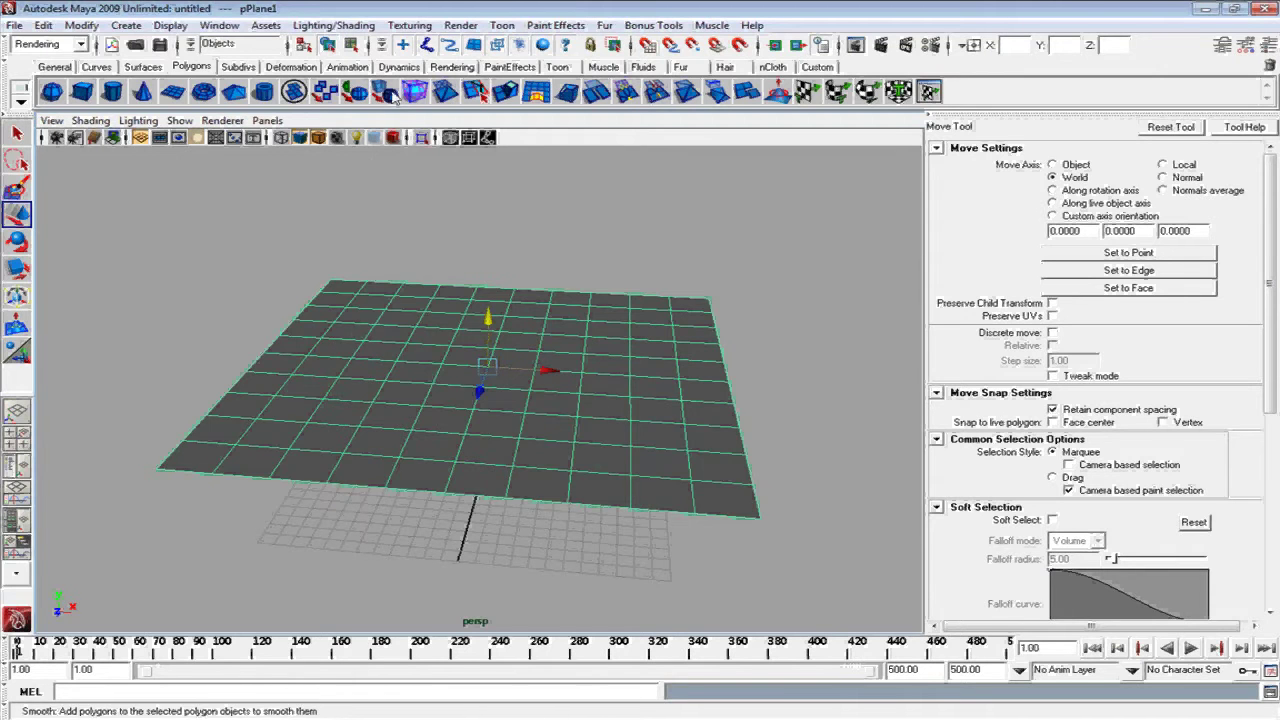
# Step: Smooth the new plane into a finer grid and return to object selection
pyautogui.click(414, 91)
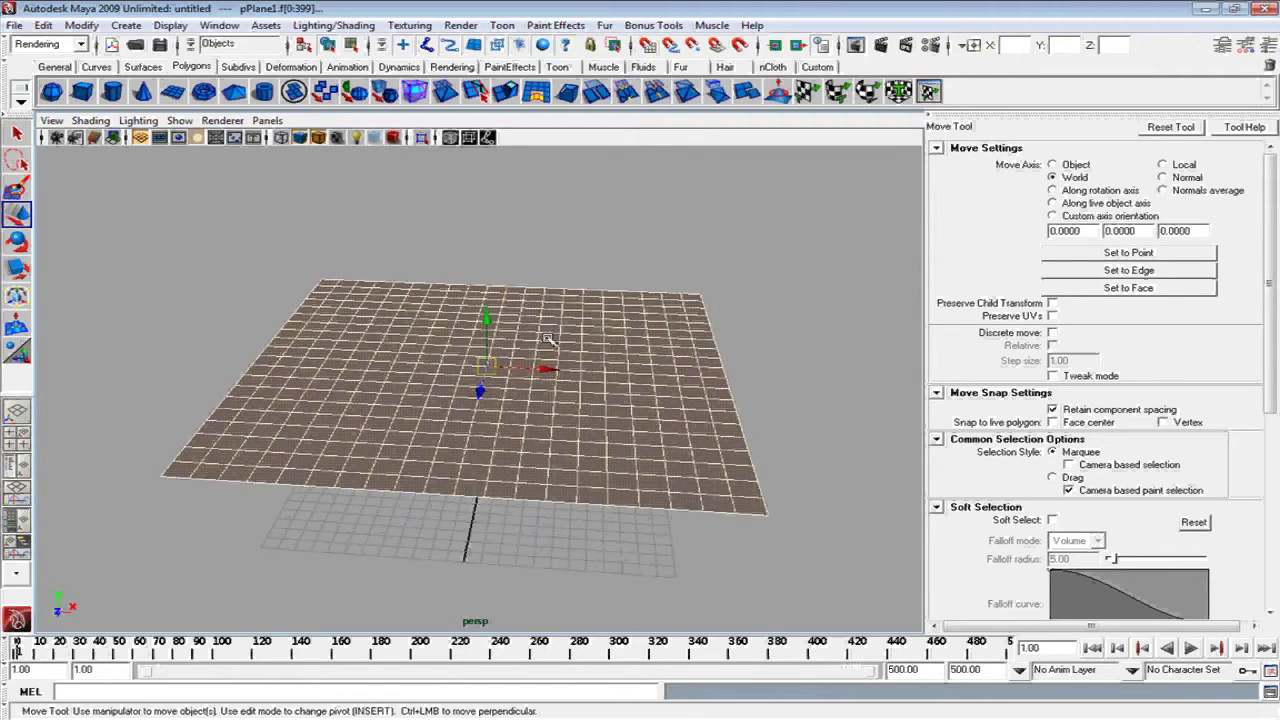
pyautogui.moveTo(252, 222); pyautogui.dragTo(305, 266)
pyautogui.moveTo(428, 344); pyautogui.dragTo(491, 320, button='right')
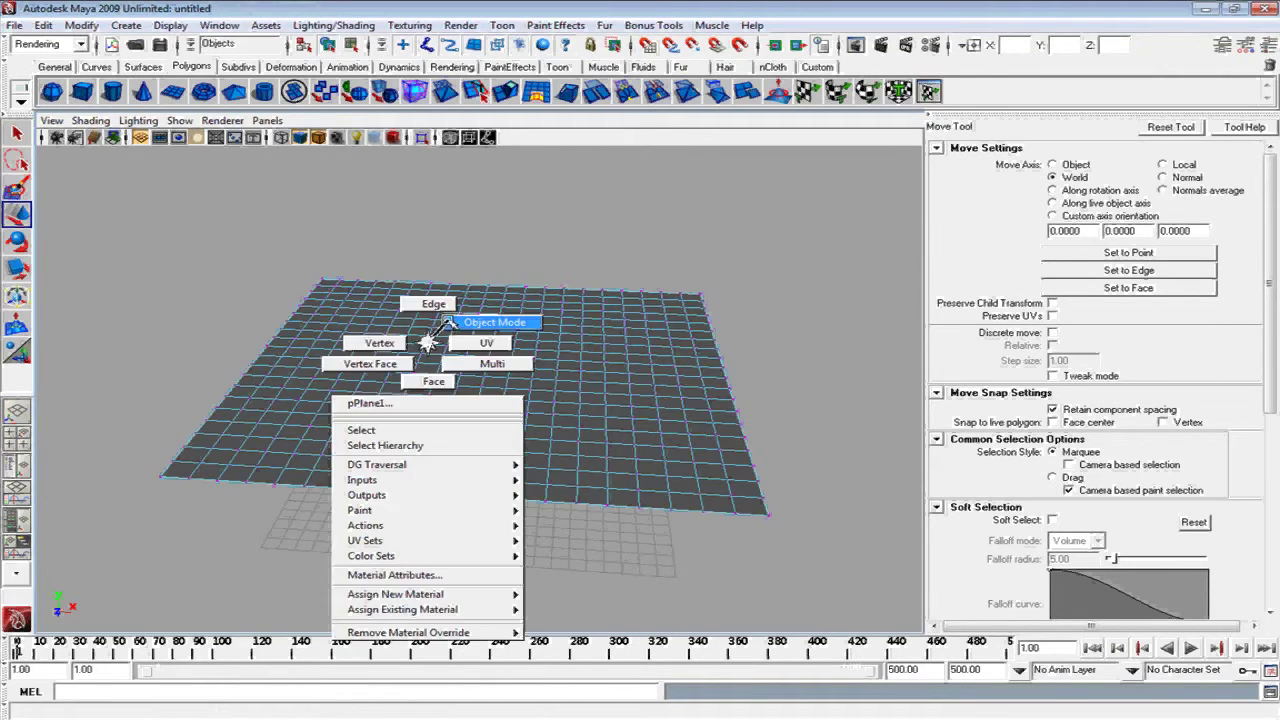
# Step: Convert the plane to nCloth (nClothShape3) and select its four corner points
pyautogui.click(773, 66)
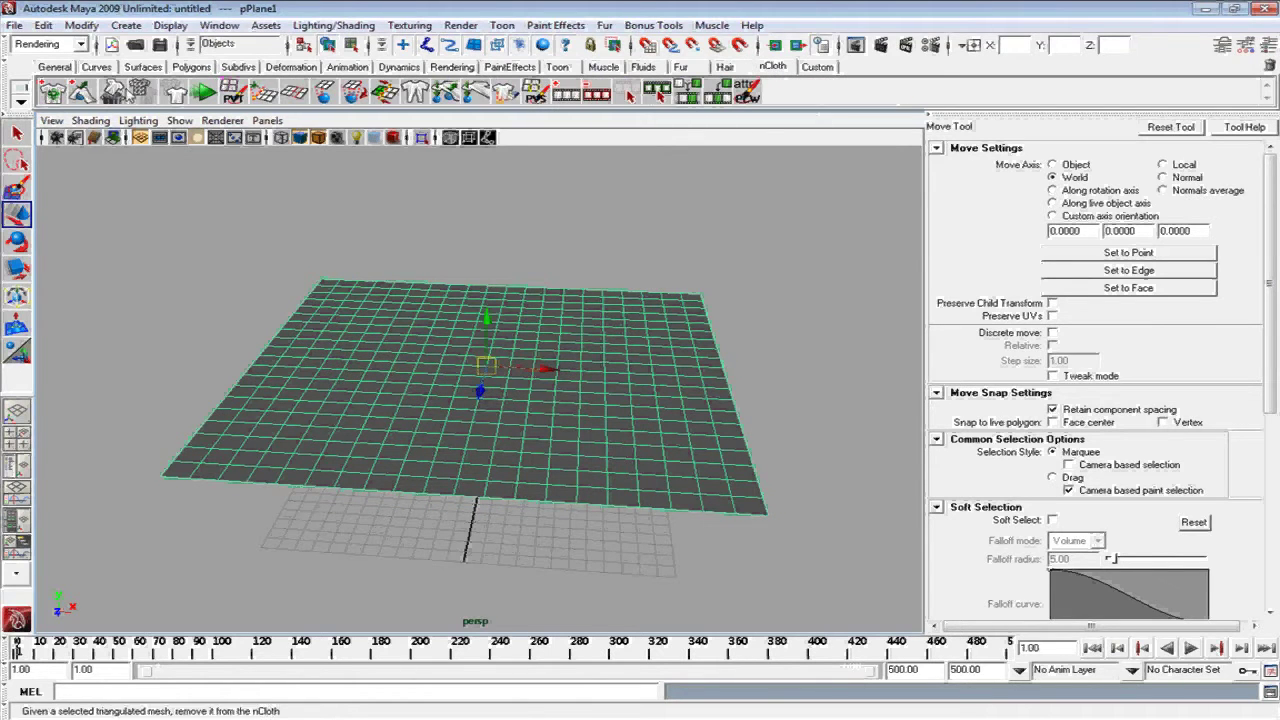
pyautogui.click(52, 92)
pyautogui.moveTo(437, 320); pyautogui.dragTo(423, 329, button='right')
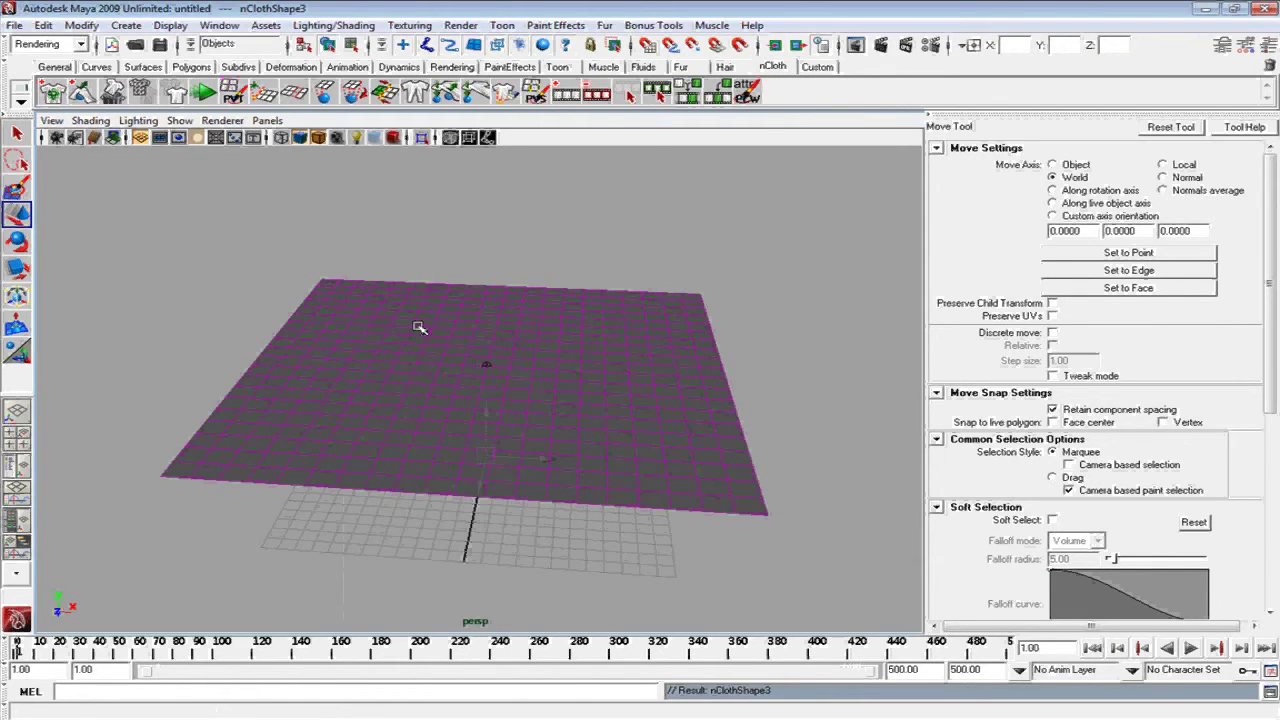
pyautogui.moveTo(273, 251); pyautogui.dragTo(315, 274)
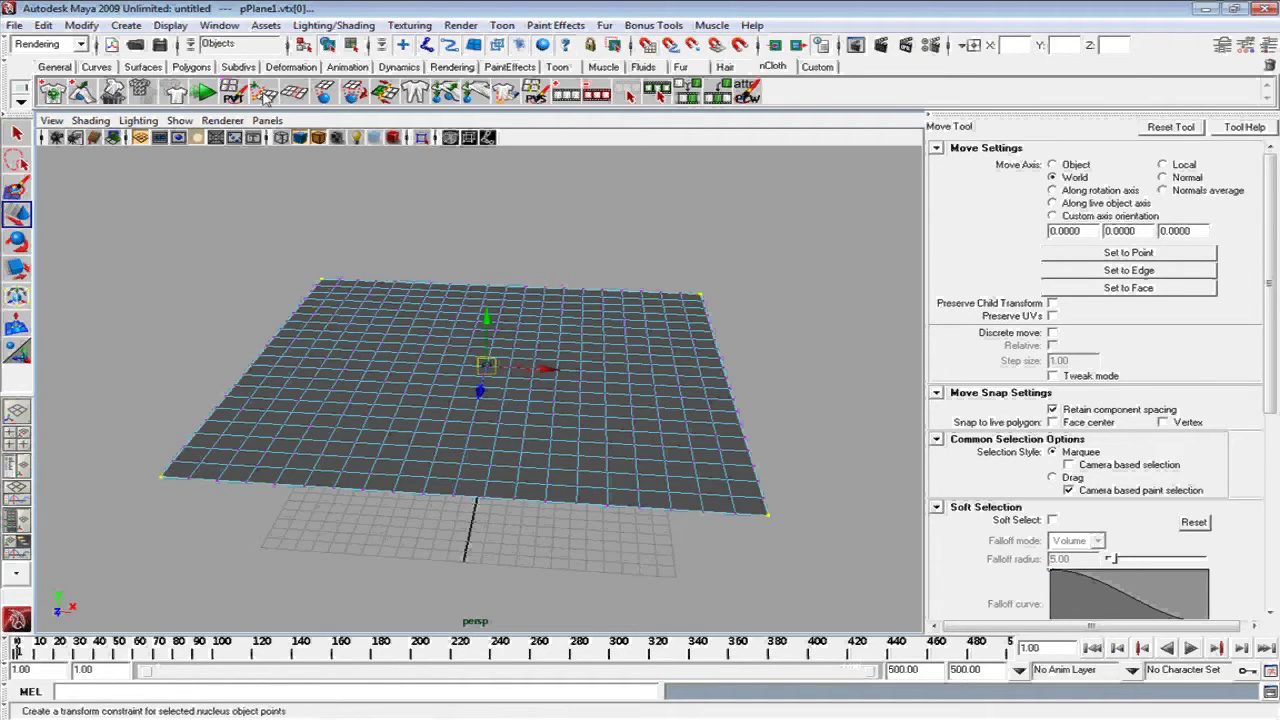
# Step: Pin the four corners with an nCloth Transform Constraint and play to frame 43 to check the sag
pyautogui.click(265, 92)
pyautogui.moveTo(608, 380); pyautogui.dragTo(655, 358, button='right')
pyautogui.click(1191, 649)
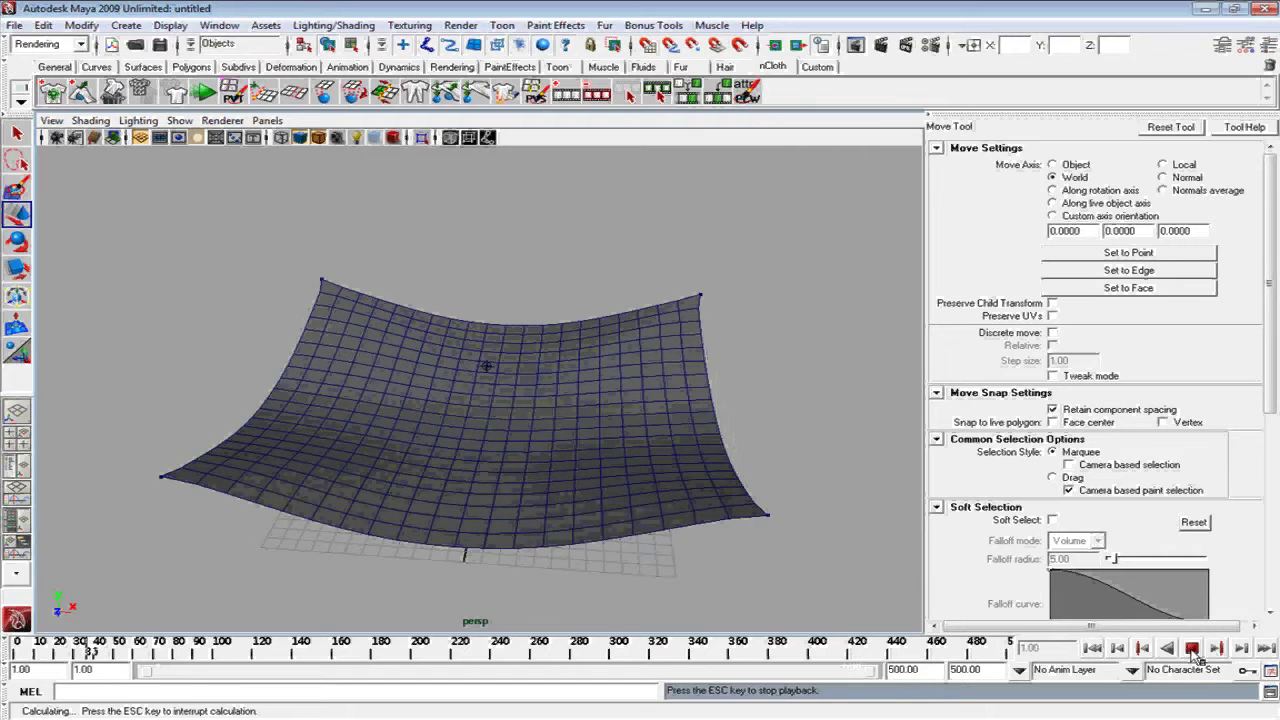
pyautogui.click(1193, 649)
# Step: Rewind to frame 1 and open the cloth's nClothShape3 attributes
pyautogui.click(707, 479)
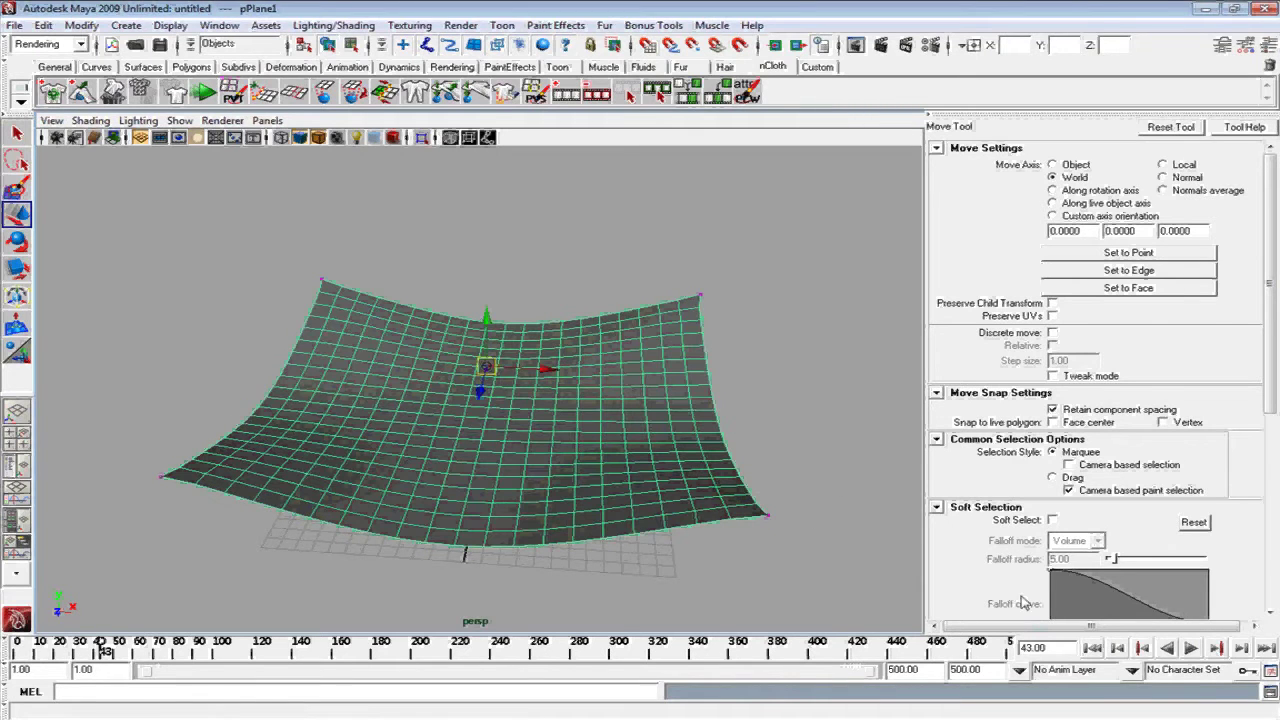
pyautogui.click(1092, 648)
pyautogui.click(700, 470)
pyautogui.hotkey('ctrl', 'a')
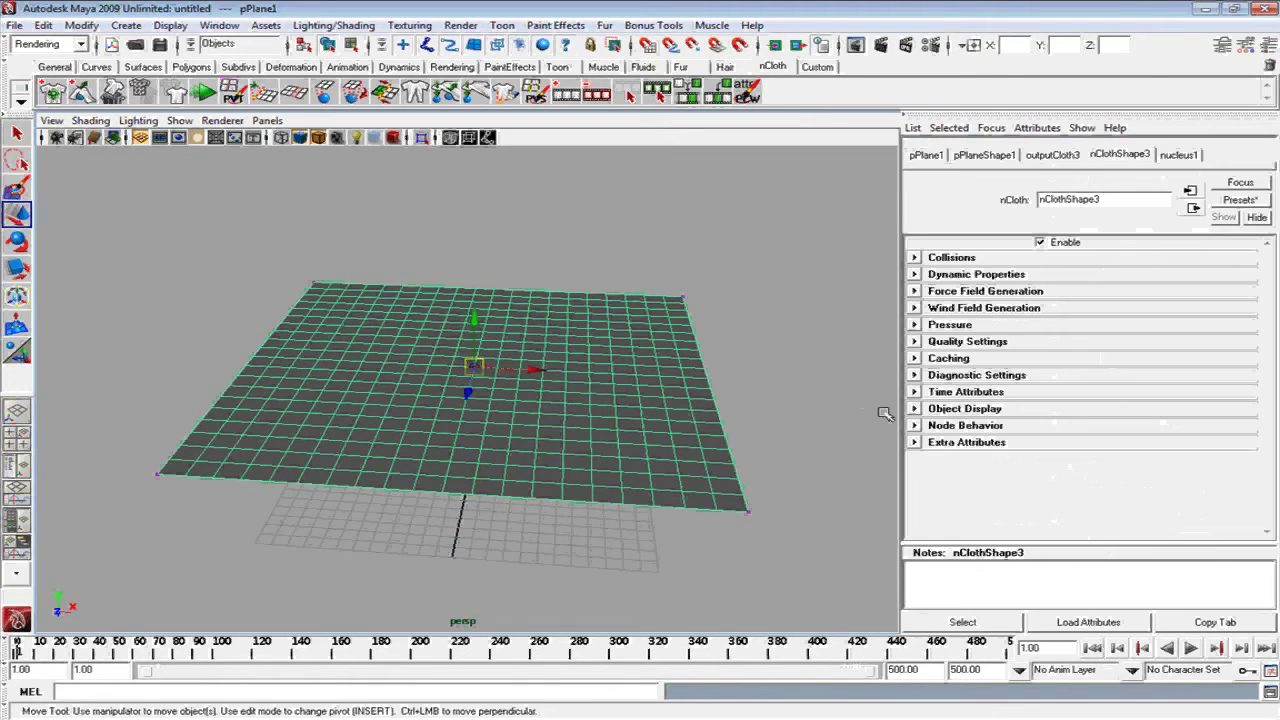
# Step: In the Channel Box, lower nClothShape3's Stretch Resistance from 20 to 1
pyautogui.click(1176, 155)
pyautogui.moveTo(1265, 346); pyautogui.dragTo(1265, 305)
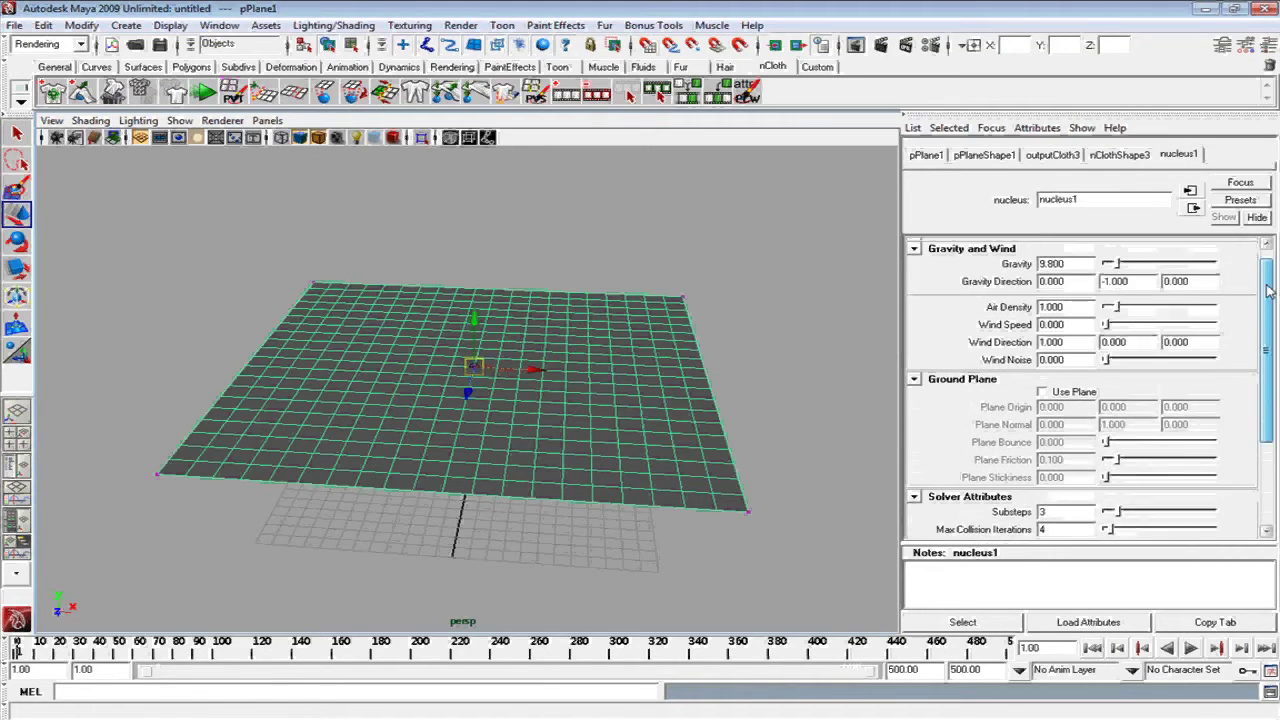
pyautogui.click(1115, 155)
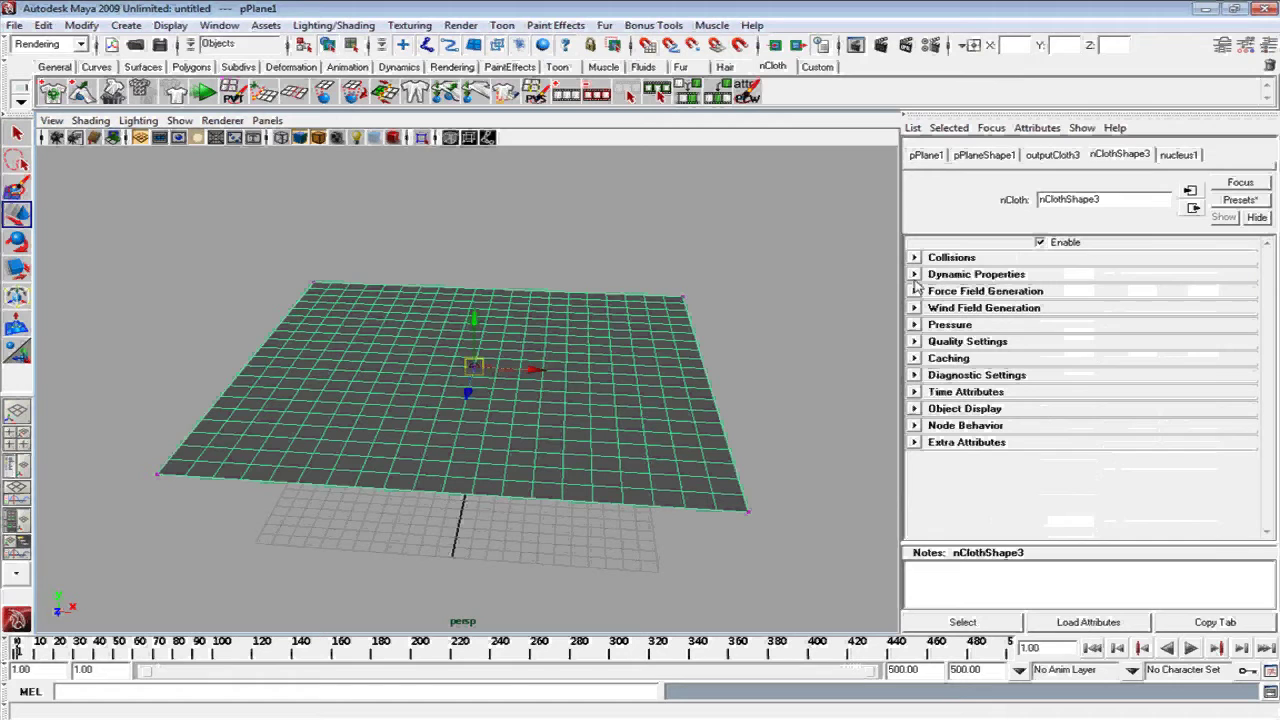
pyautogui.click(1065, 158)
pyautogui.click(928, 157)
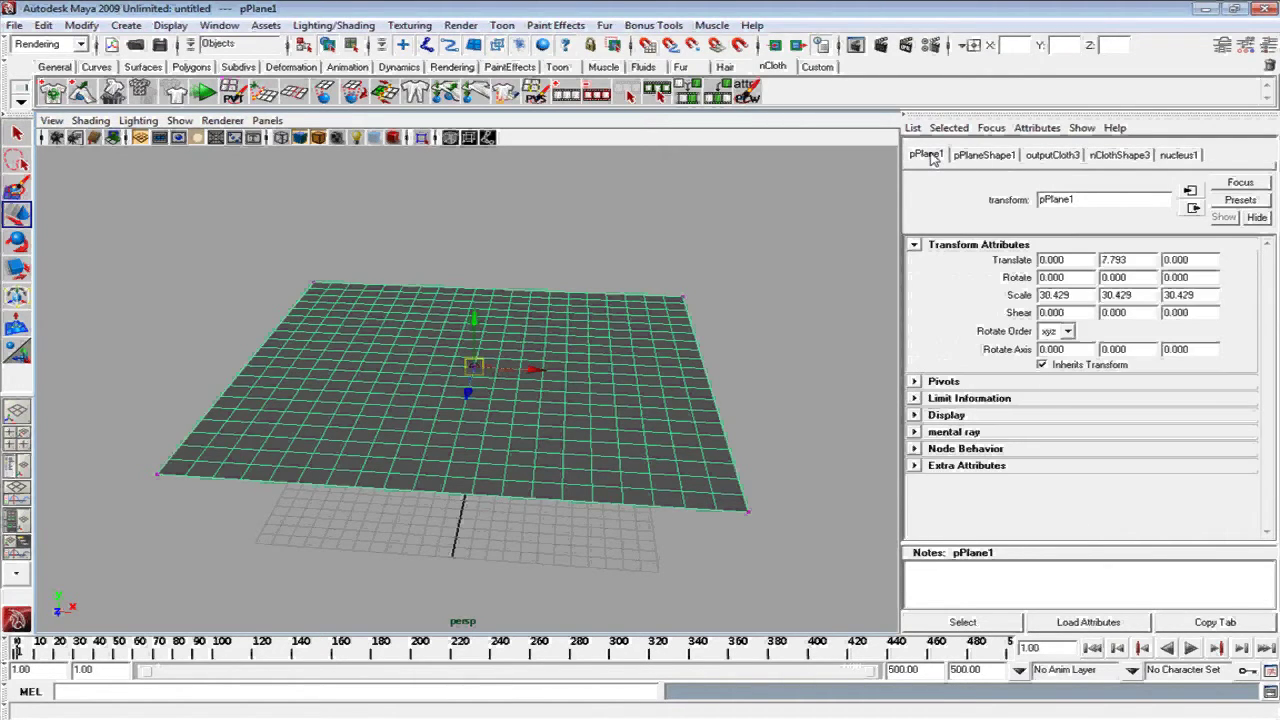
pyautogui.hotkey('ctrl', 'a')
pyautogui.click(1071, 347)
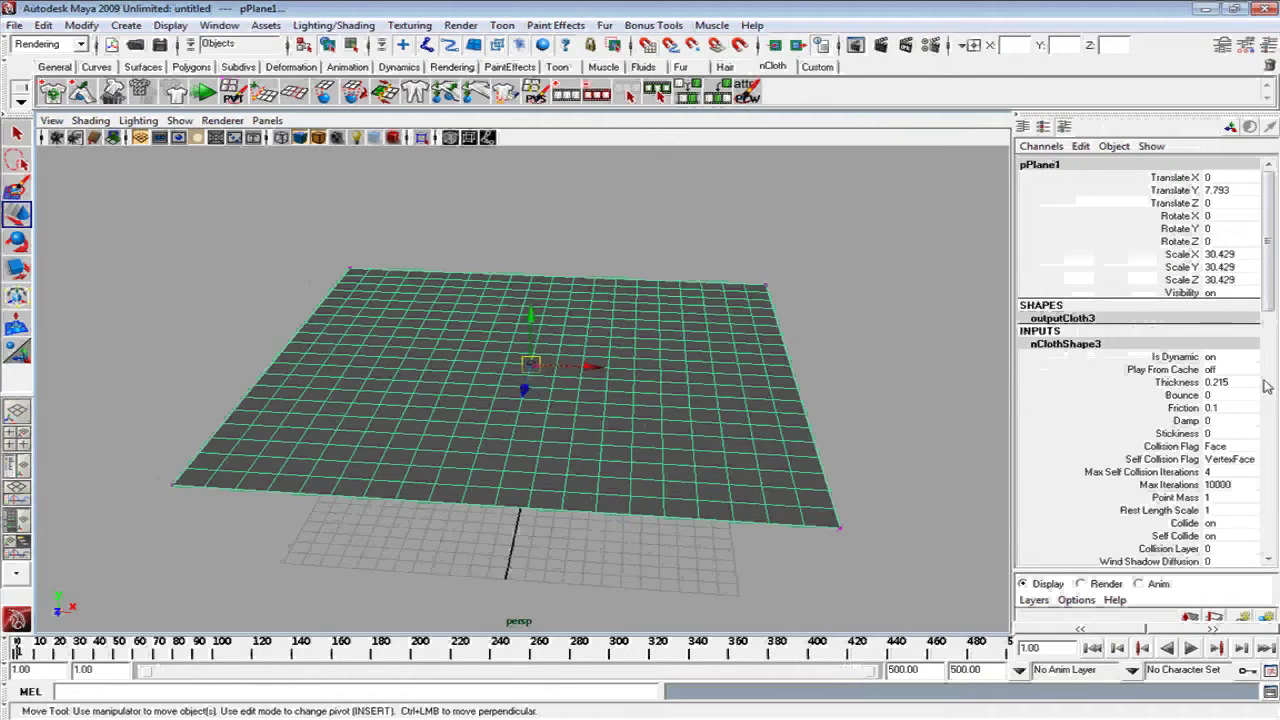
pyautogui.moveTo(1272, 290); pyautogui.dragTo(1274, 450)
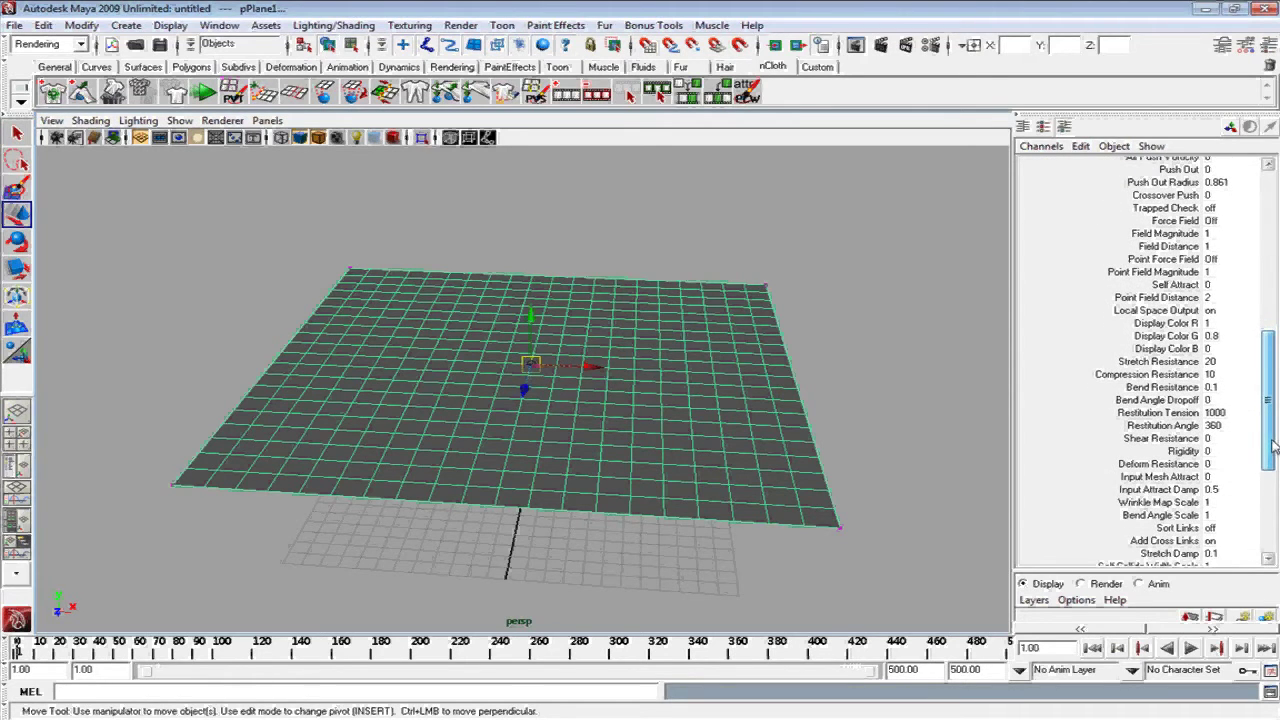
pyautogui.click(1223, 362)
pyautogui.write('5')
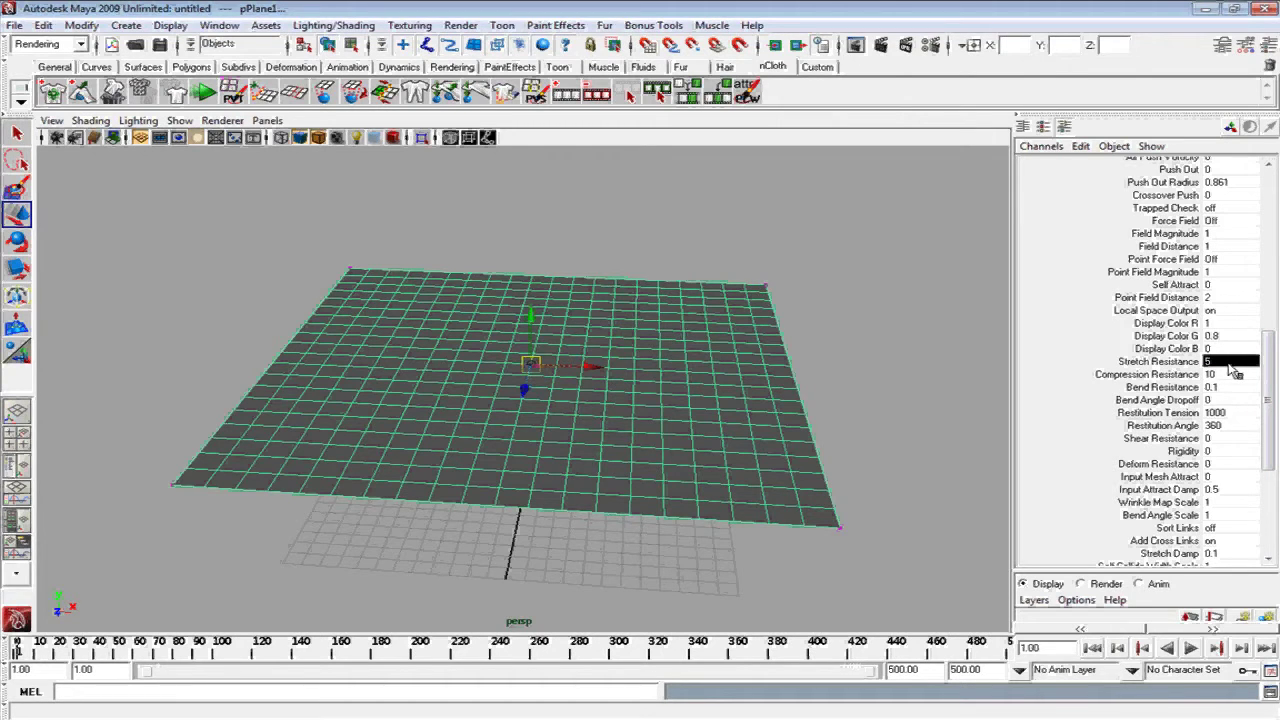
pyautogui.keyDown('alt'); pyautogui.moveTo(997, 357); pyautogui.dragTo(582, 409, button='right'); pyautogui.keyUp('alt')
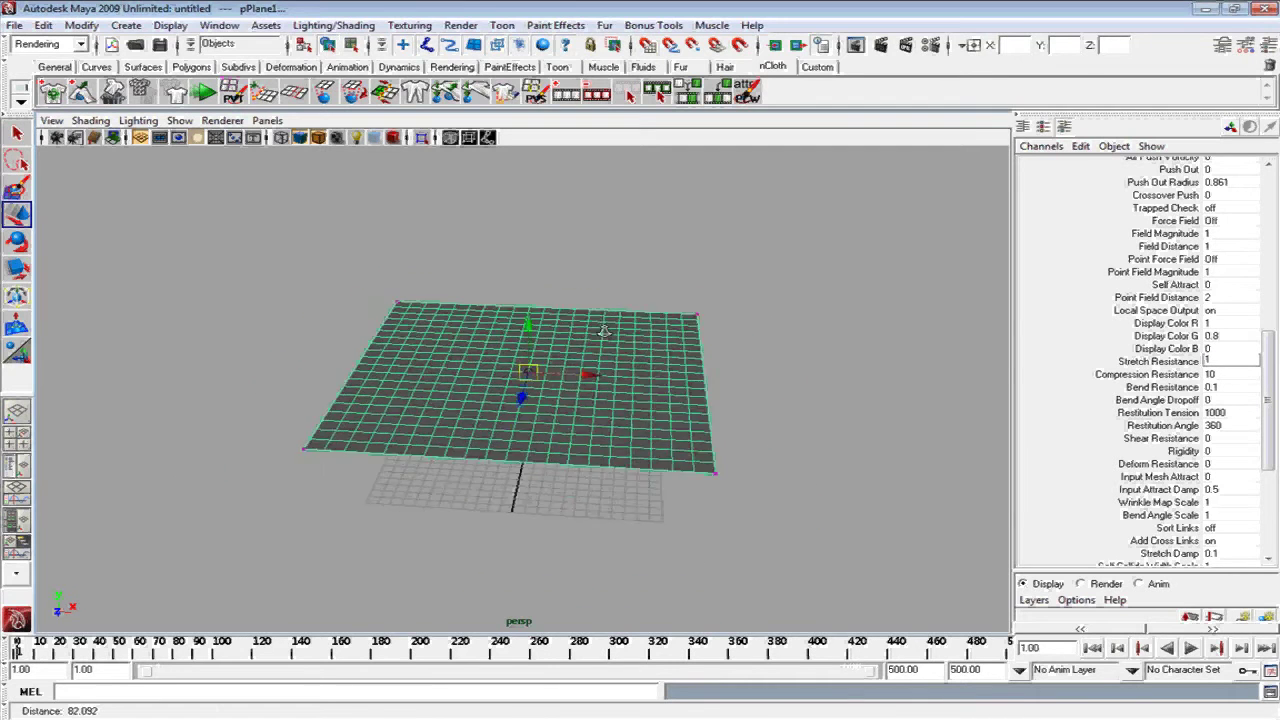
# Step: Move pSphere1 up to Translate Y 87.311 and reframe the view on the cloth
pyautogui.press('w')
pyautogui.click(516, 325)
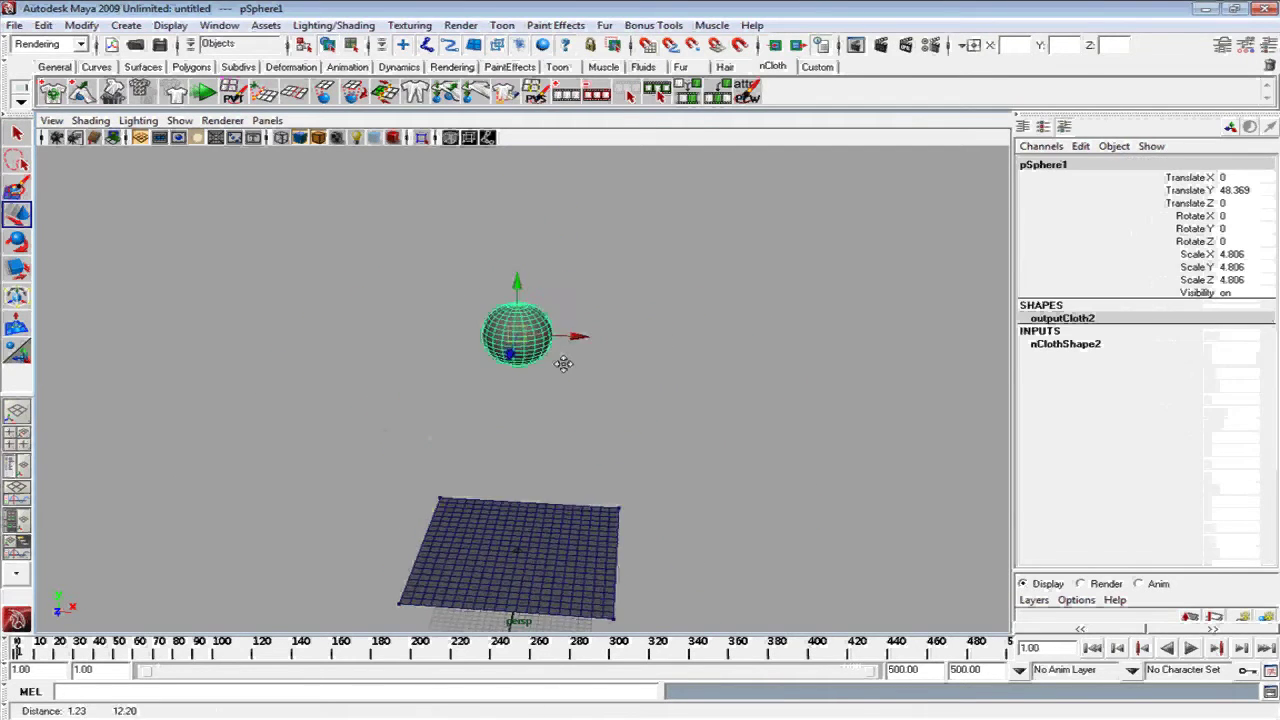
pyautogui.moveTo(522, 272); pyautogui.dragTo(521, 110)
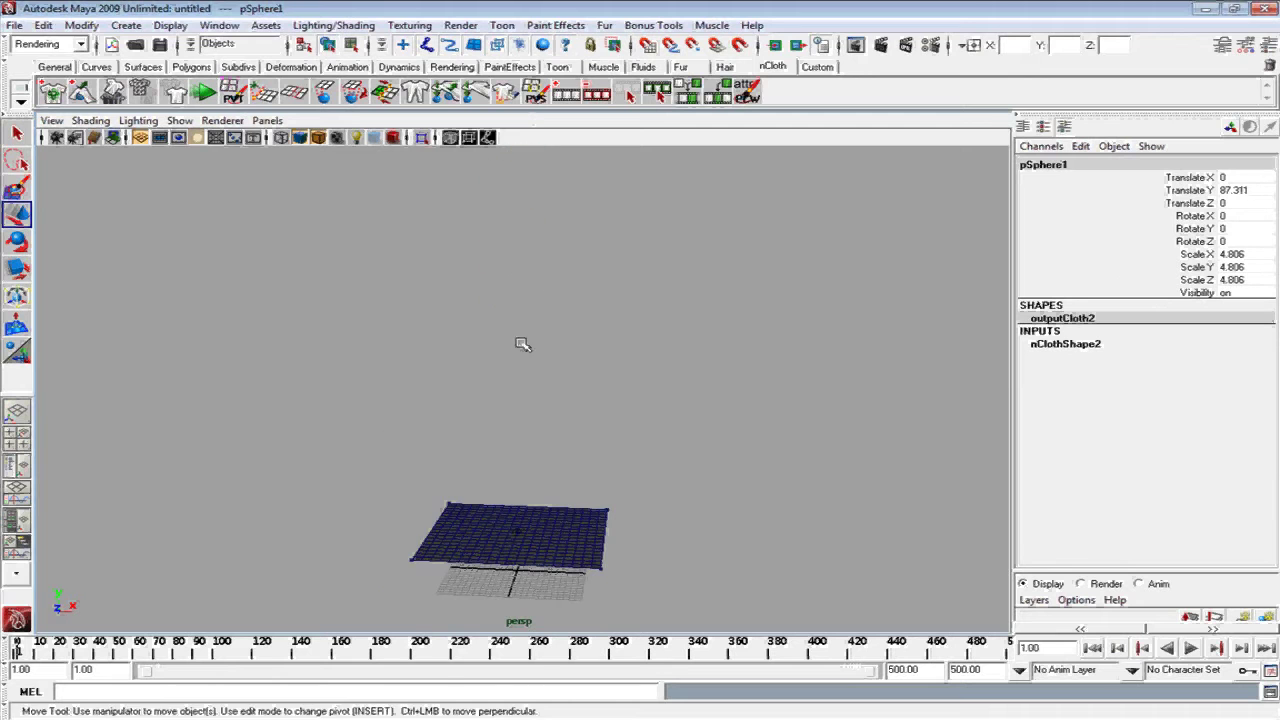
pyautogui.keyDown('alt'); pyautogui.moveTo(523, 343); pyautogui.dragTo(516, 367); pyautogui.keyUp('alt')
pyautogui.keyDown('alt'); pyautogui.moveTo(516, 367); pyautogui.dragTo(709, 414, button='right'); pyautogui.keyUp('alt')
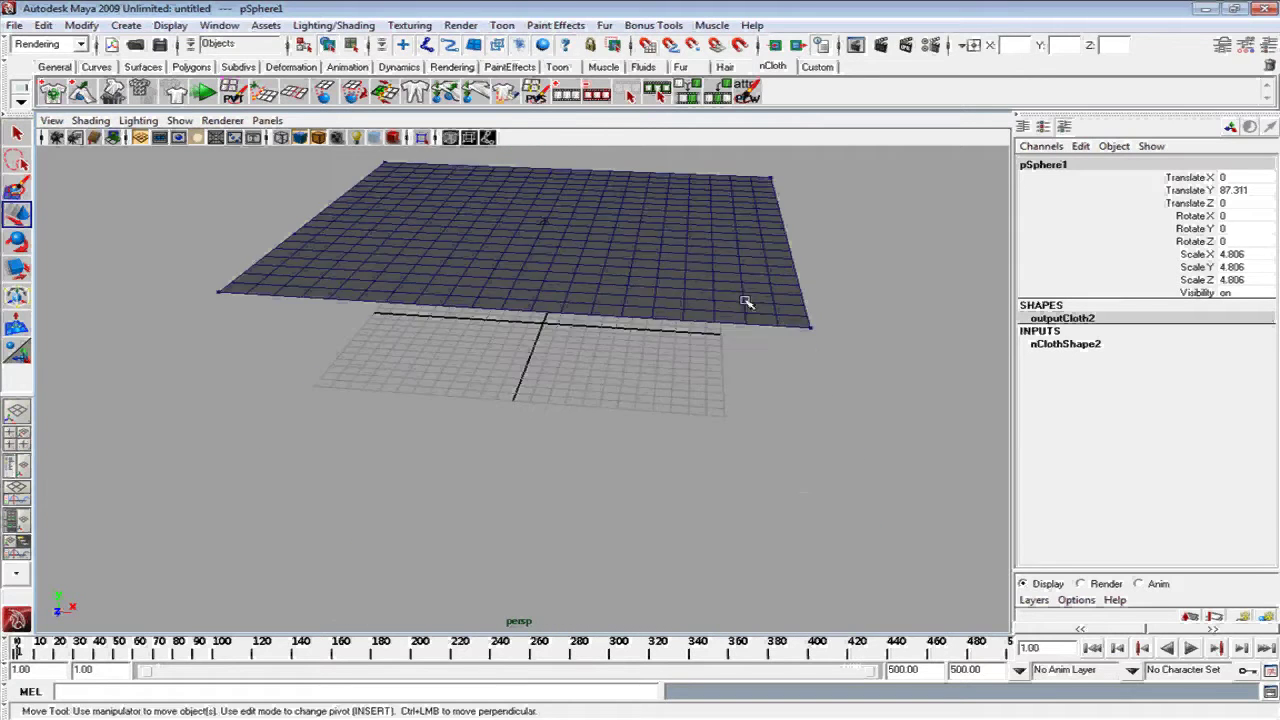
pyautogui.keyDown('alt'); pyautogui.moveTo(709, 414); pyautogui.dragTo(614, 420, button='middle'); pyautogui.keyUp('alt')
pyautogui.keyDown('alt'); pyautogui.moveTo(614, 420); pyautogui.dragTo(614, 449); pyautogui.keyUp('alt')
pyautogui.keyDown('alt'); pyautogui.moveTo(614, 449); pyautogui.dragTo(661, 463, button='right'); pyautogui.keyUp('alt')
# Step: Play the simulation to frame 124 to watch the cloth sag into a deep bowl
pyautogui.click(1191, 648)
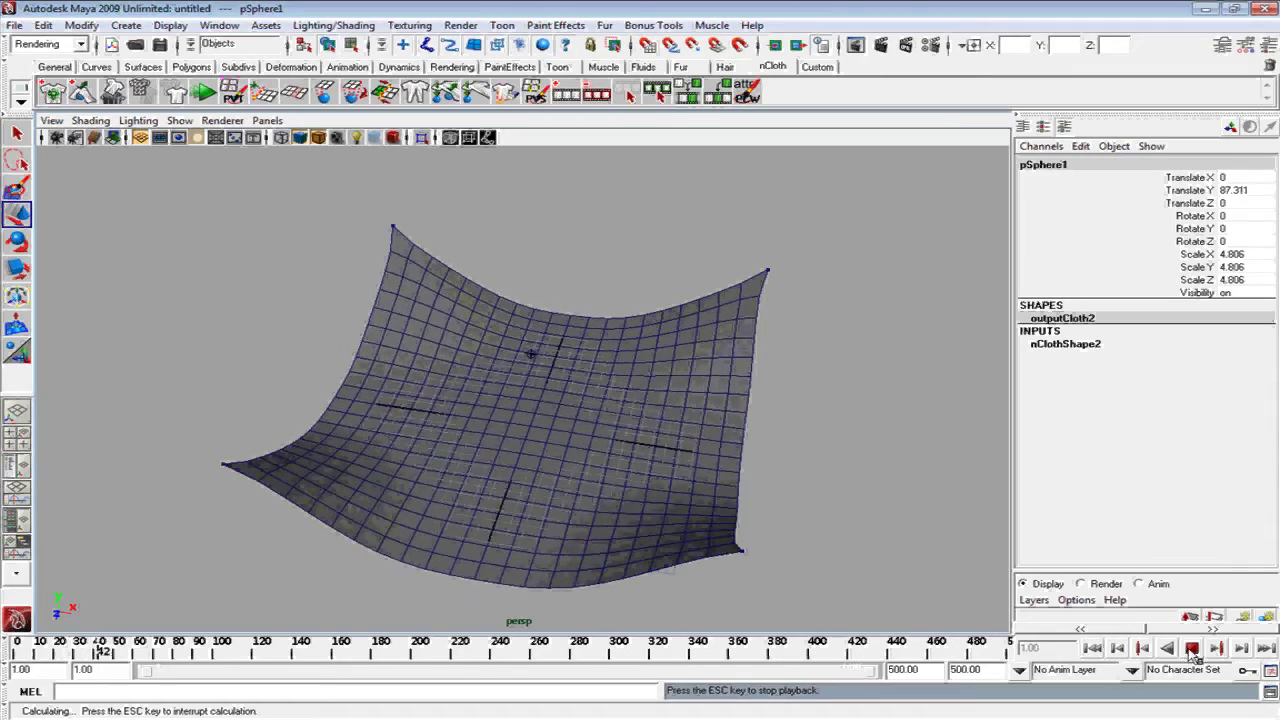
pyautogui.click(1192, 648)
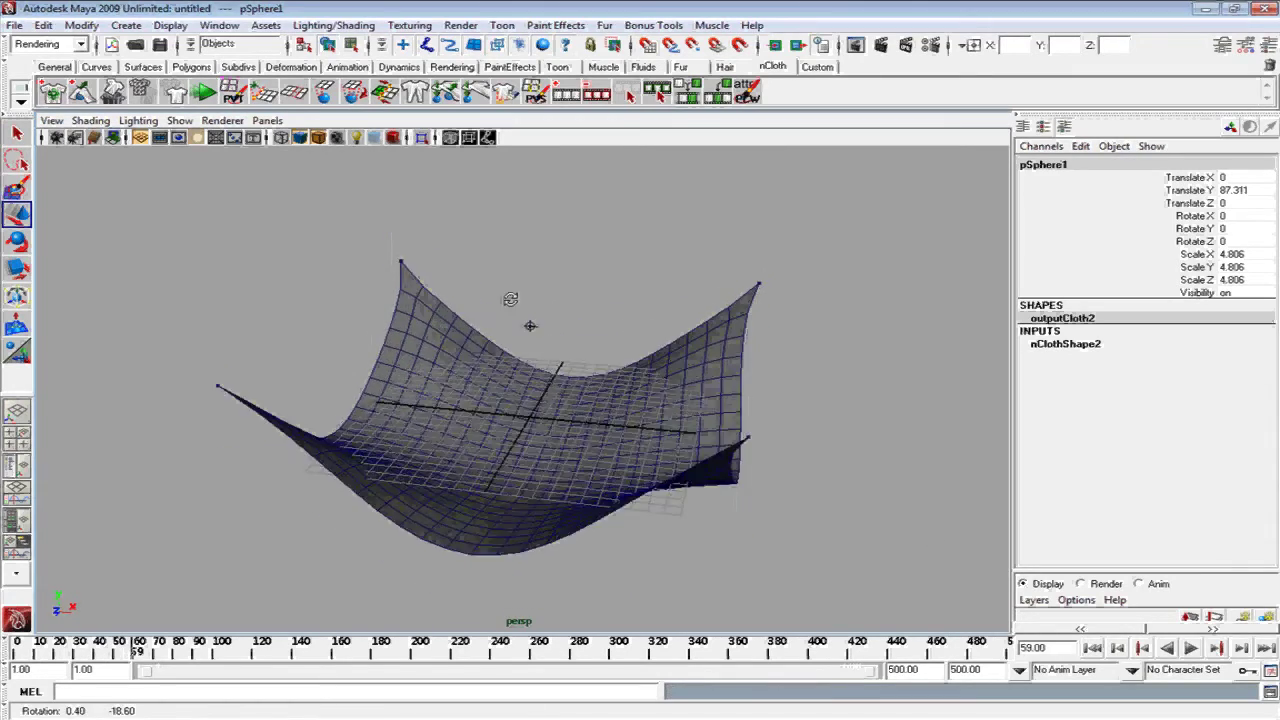
pyautogui.click(1191, 648)
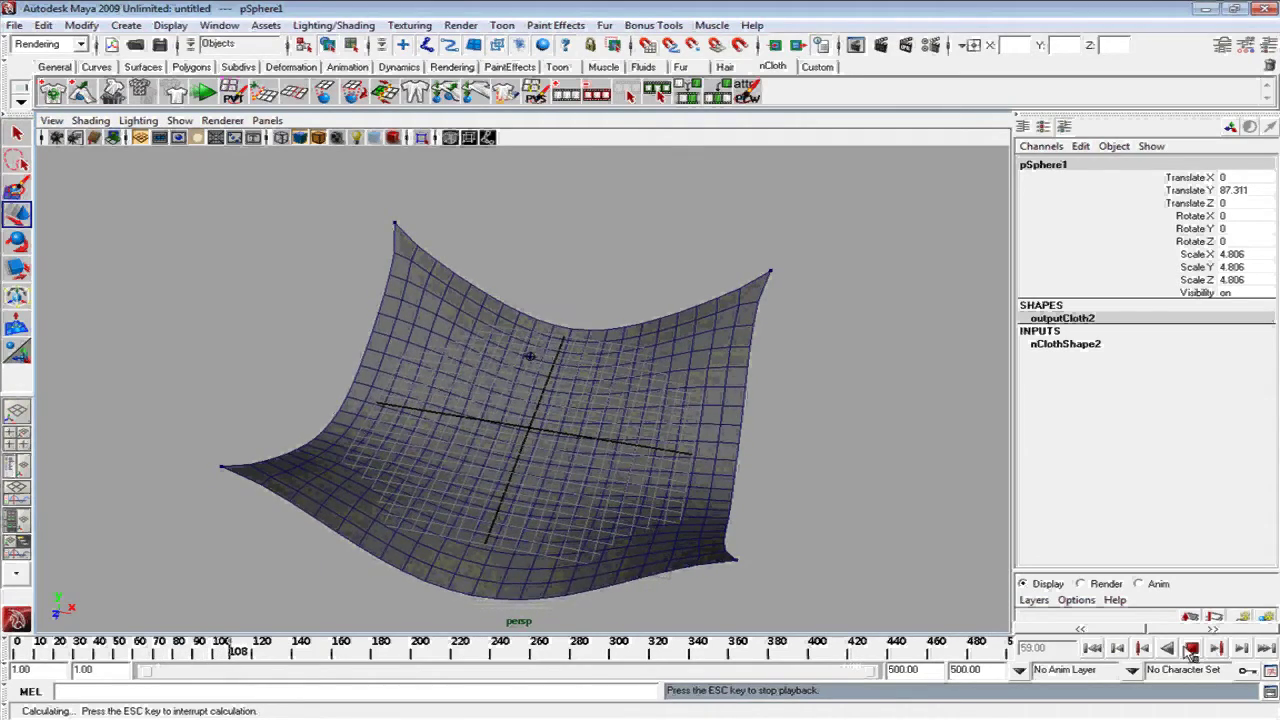
pyautogui.click(1191, 648)
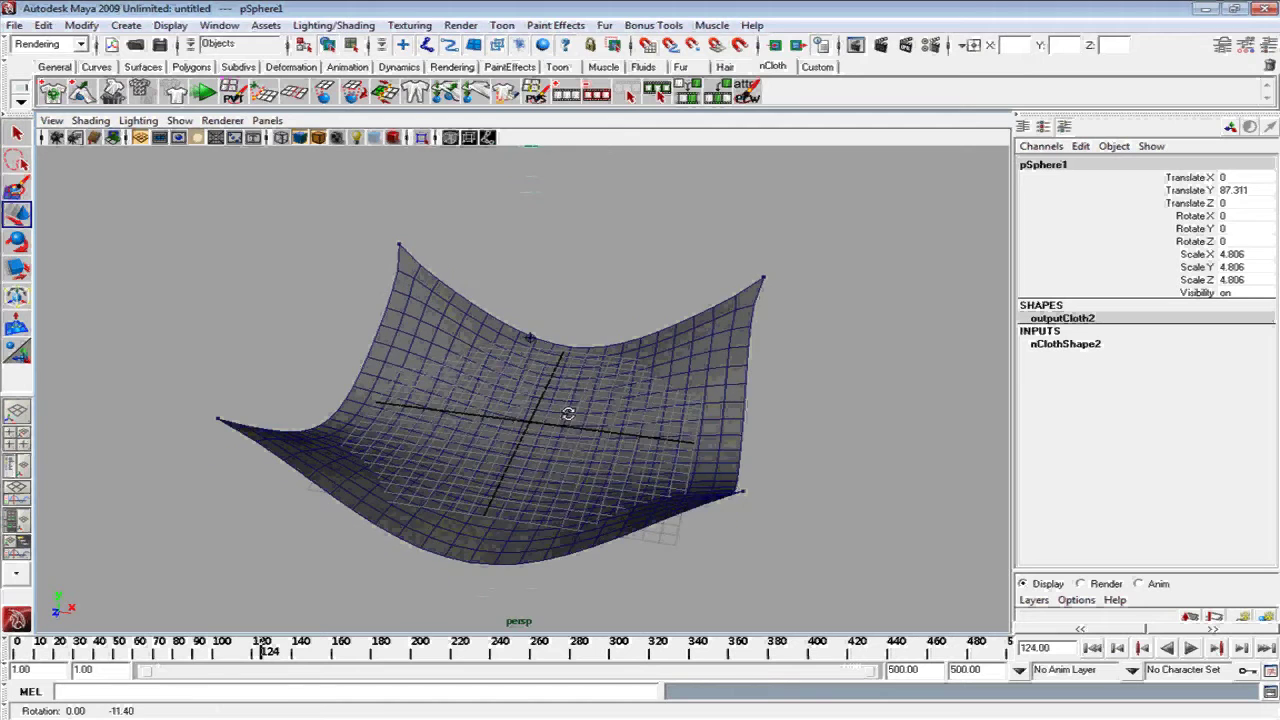
# Step: Delete pPlane1's history with Edit > Delete by Type > History
pyautogui.click(455, 320)
pyautogui.click(43, 25)
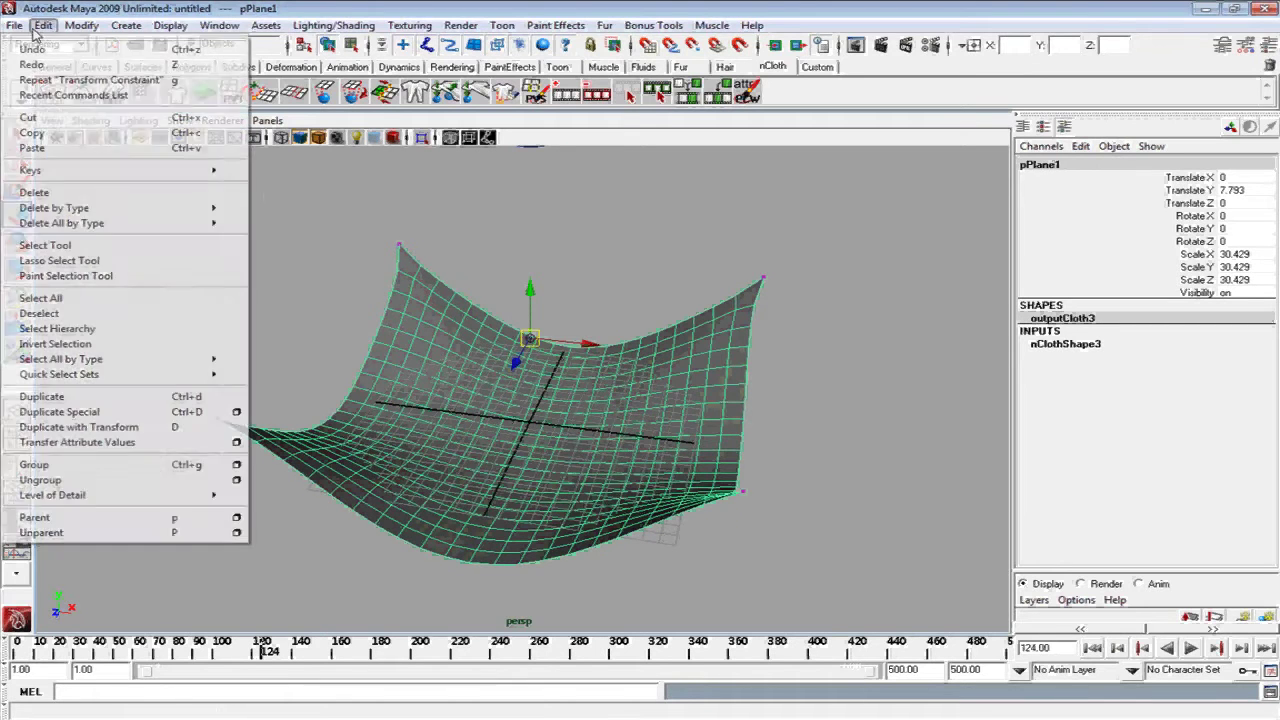
pyautogui.moveTo(54, 207)
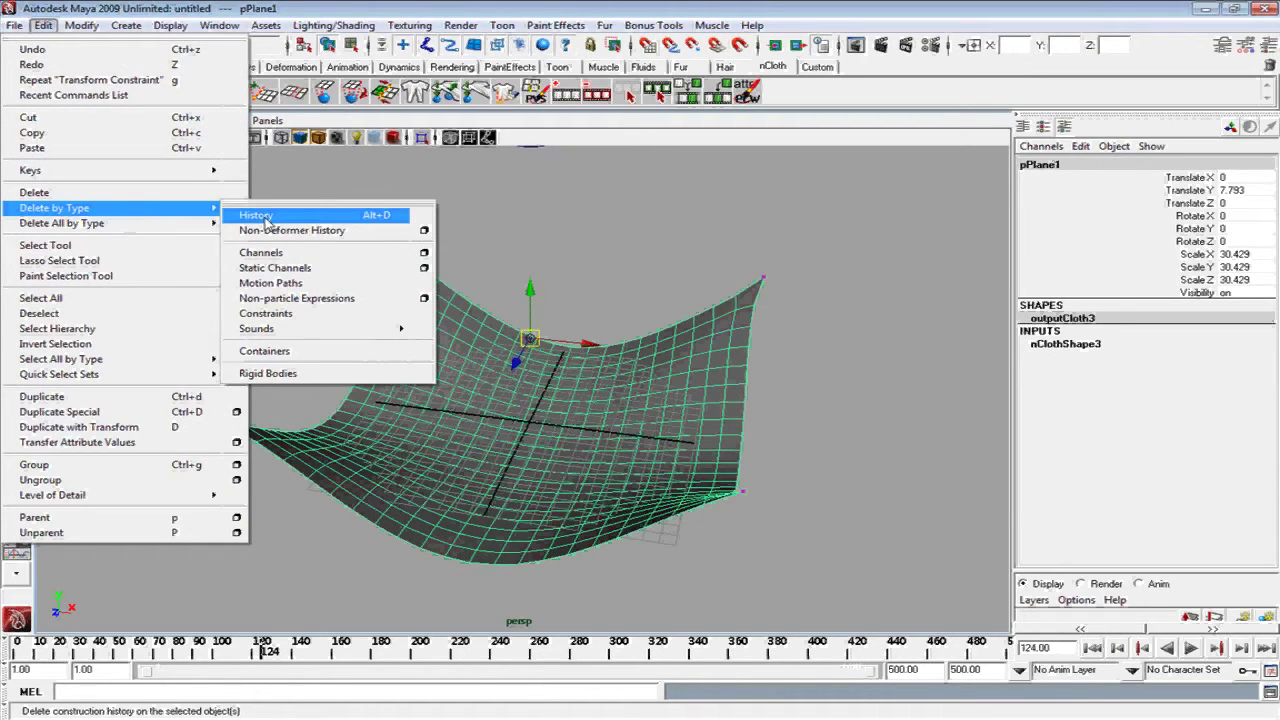
pyautogui.click(268, 223)
pyautogui.click(655, 345)
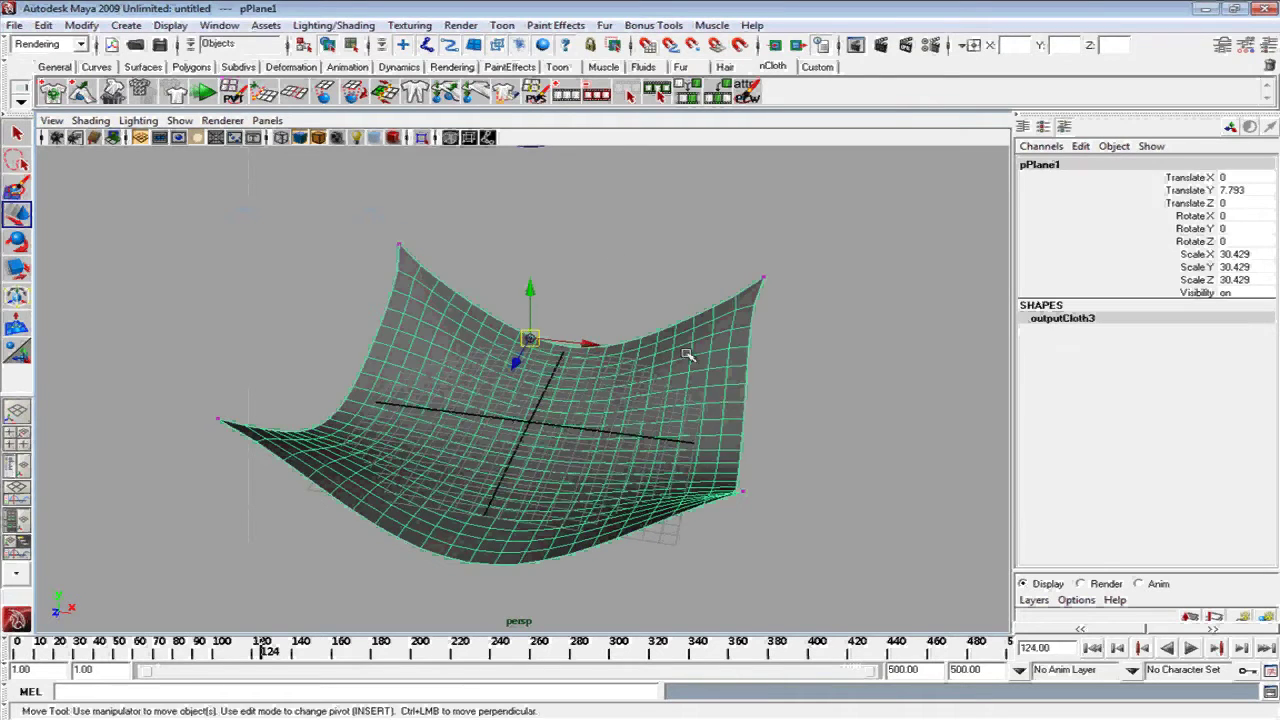
# Step: Rewind to frame 1 and play to confirm the bowl shape stays frozen
pyautogui.click(1095, 649)
pyautogui.click(1190, 649)
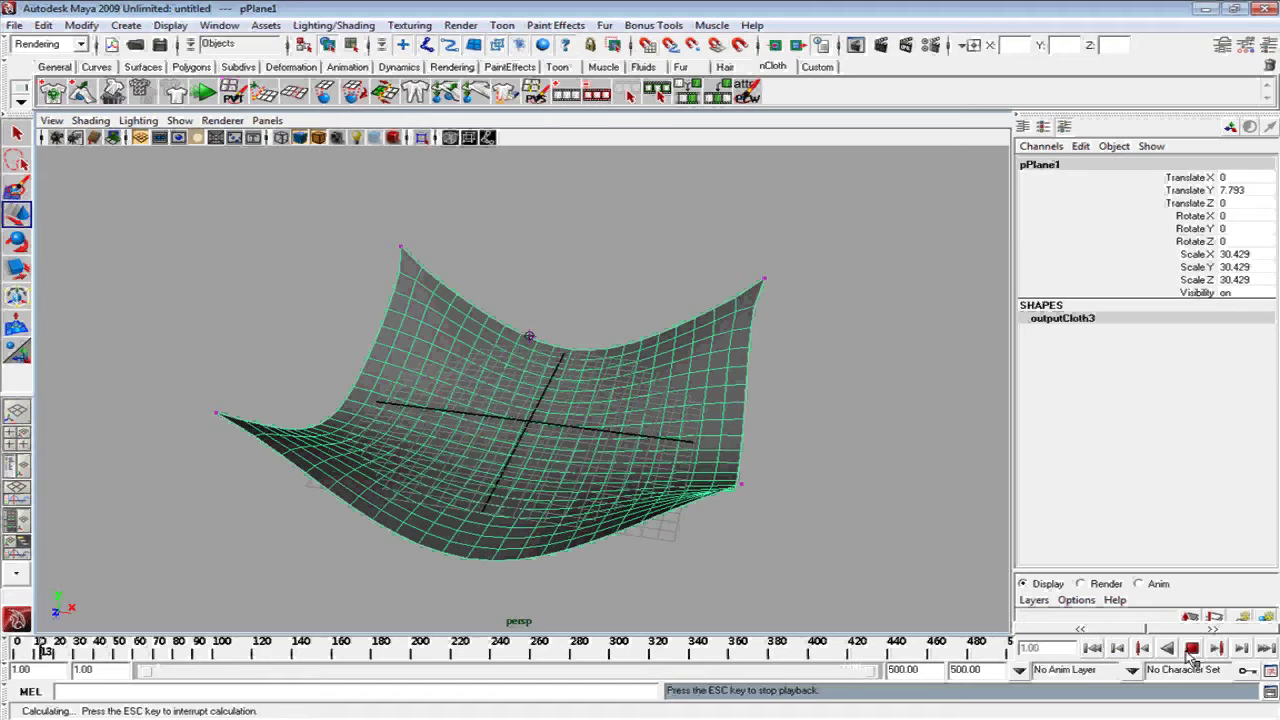
pyautogui.click(1193, 649)
pyautogui.keyDown('alt'); pyautogui.moveTo(808, 460); pyautogui.dragTo(786, 406); pyautogui.keyUp('alt')
pyautogui.click(782, 390)
pyautogui.click(698, 350)
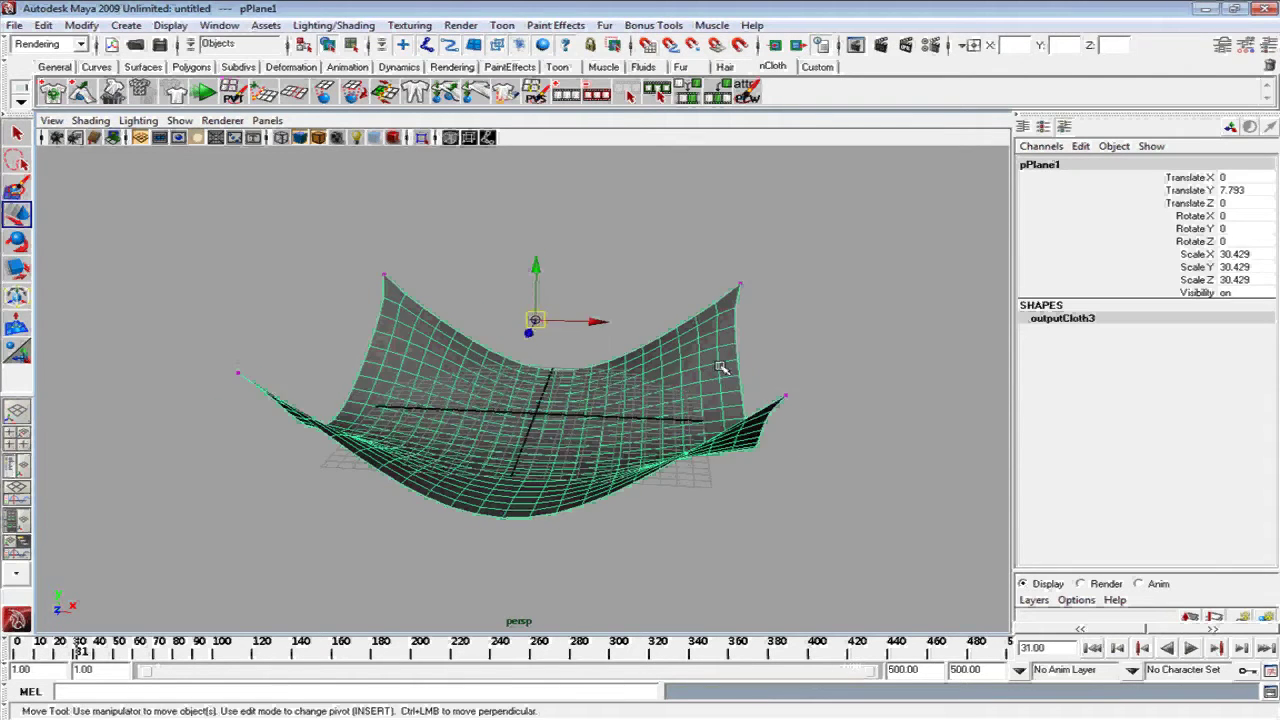
pyautogui.keyDown('alt'); pyautogui.moveTo(698, 350); pyautogui.dragTo(938, 362); pyautogui.keyUp('alt')
pyautogui.click(1068, 320)
pyautogui.click(740, 366)
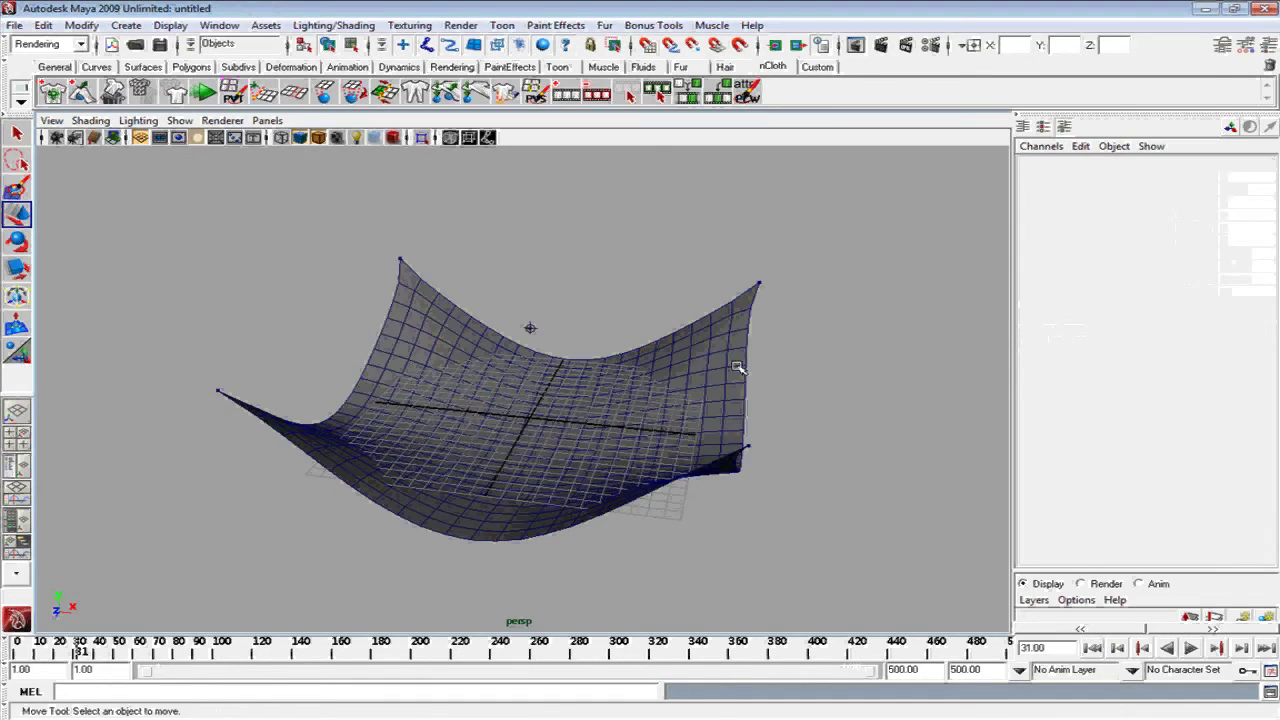
pyautogui.click(752, 380)
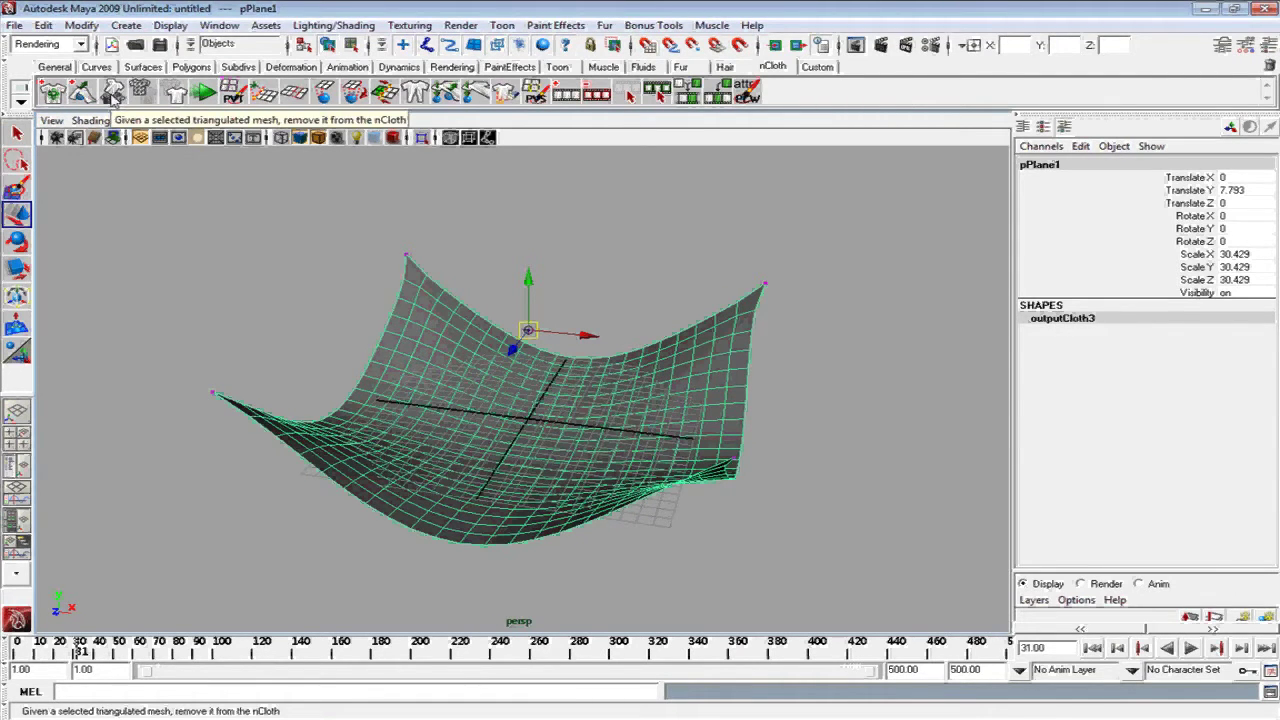
# Step: Turn the frozen bowl plane into a new nCloth, nClothShape4
pyautogui.click(113, 94)
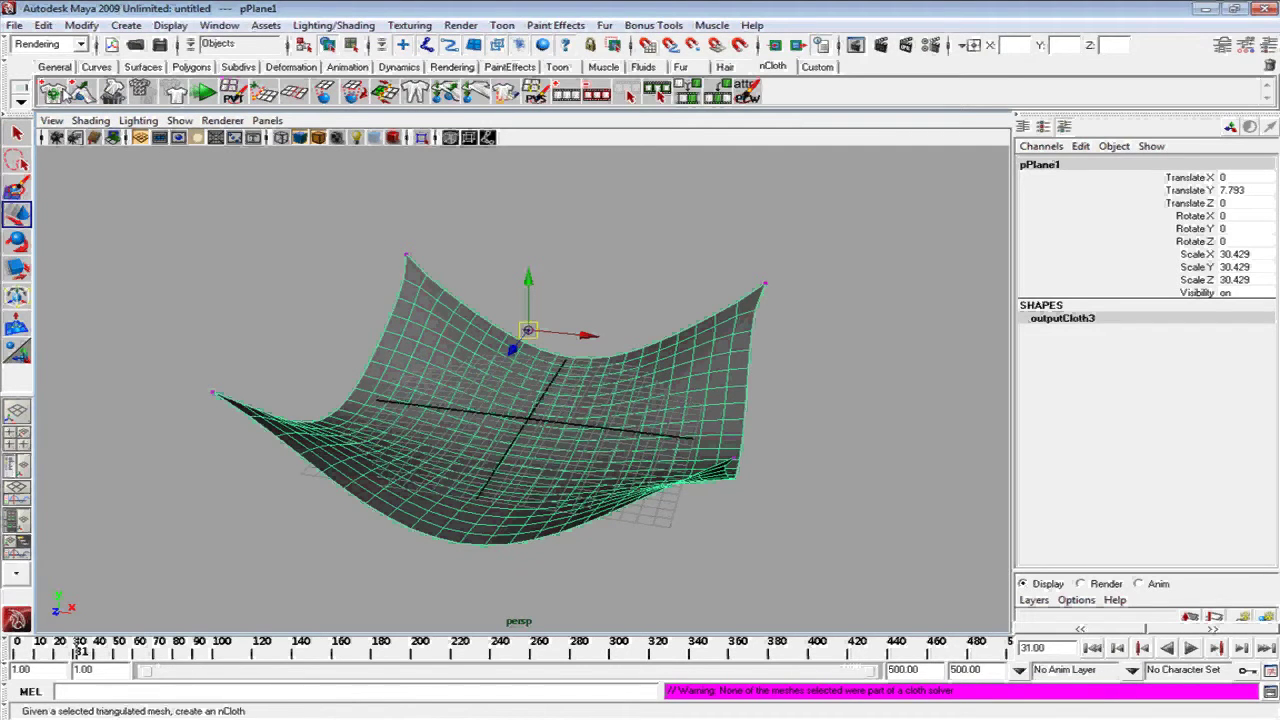
pyautogui.click(62, 96)
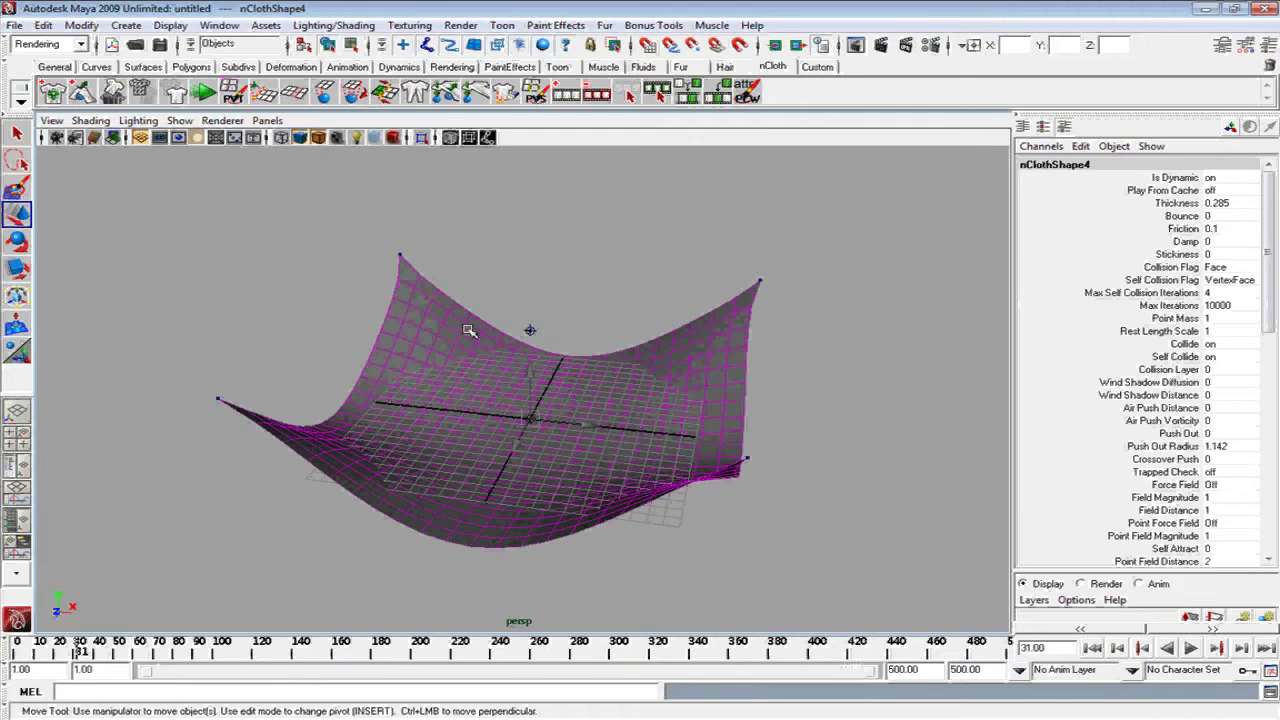
pyautogui.click(380, 294)
pyautogui.click(410, 313)
# Step: Select two corner vertices of the cloth in vertex mode
pyautogui.rightClick(412, 311)
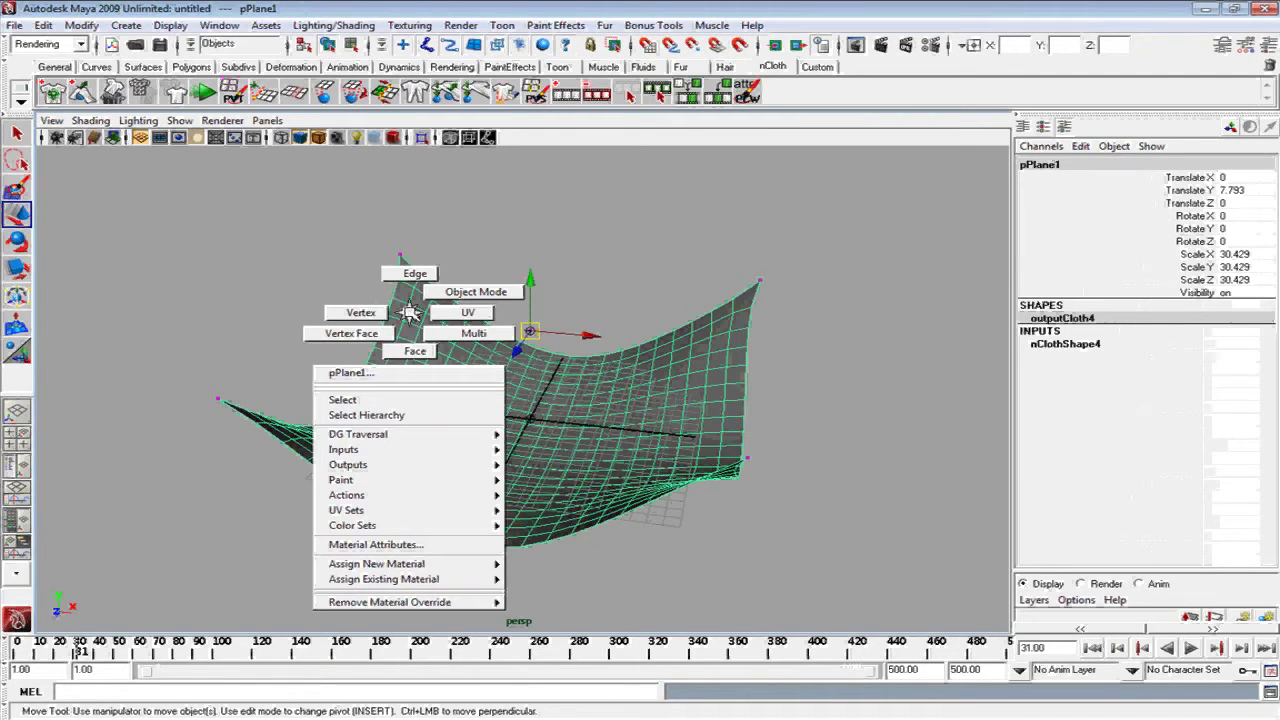
pyautogui.moveTo(410, 313); pyautogui.dragTo(361, 312, button='right')
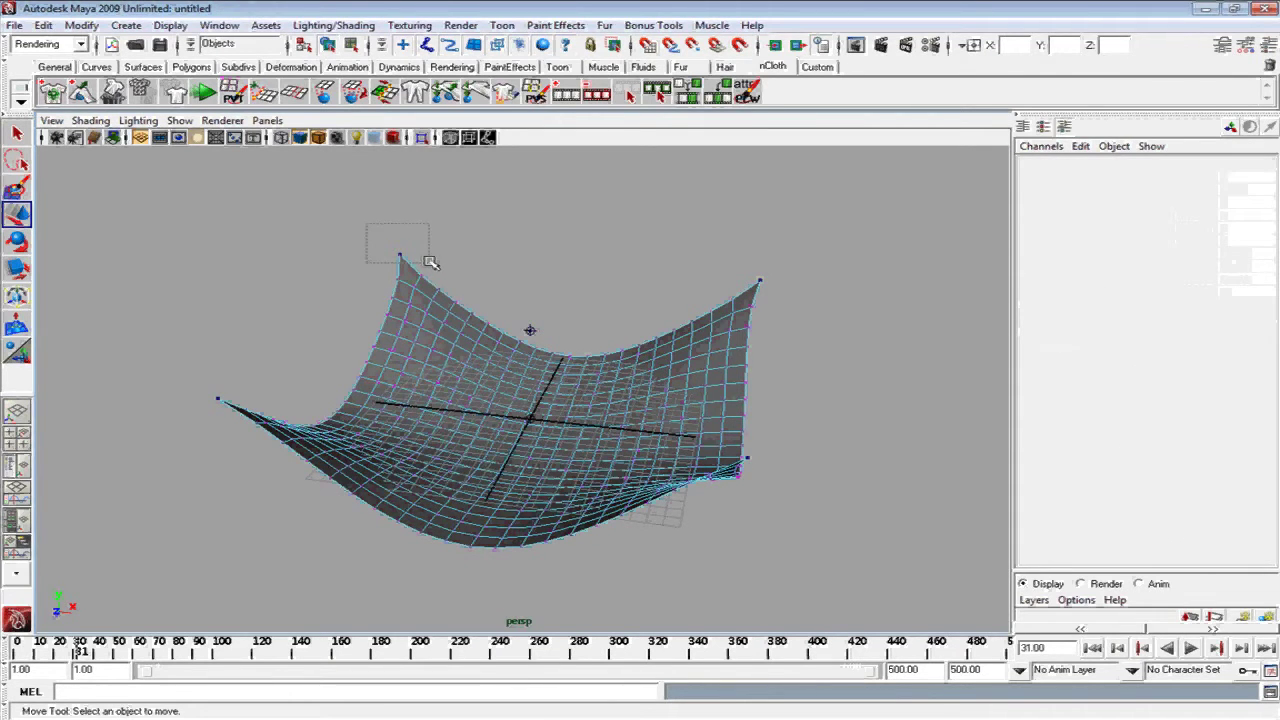
pyautogui.moveTo(430, 262); pyautogui.dragTo(724, 263)
pyautogui.keyDown('shift'); pyautogui.moveTo(803, 295); pyautogui.dragTo(797, 324); pyautogui.keyUp('shift')
pyautogui.keyDown('alt'); pyautogui.moveTo(769, 484); pyautogui.dragTo(880, 453); pyautogui.keyUp('alt')
pyautogui.moveTo(815, 477)
pyautogui.keyDown('alt'); pyautogui.mouseDown()
pyautogui.moveTo(729, 486)
pyautogui.moveTo(168, 390)
pyautogui.moveTo(246, 397)
pyautogui.mouseUp(); pyautogui.keyUp('alt')
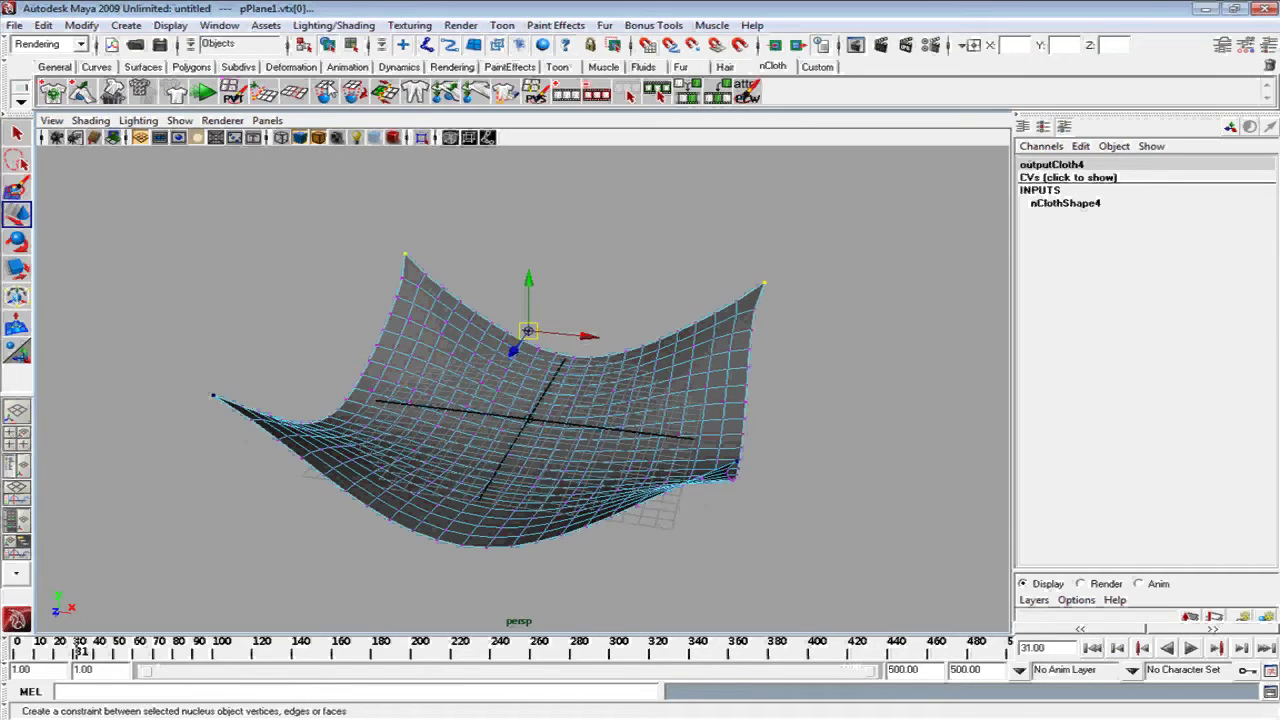
# Step: Pin the two corners with a Transform Constraint, rewind to frame 1 and play
pyautogui.click(265, 95)
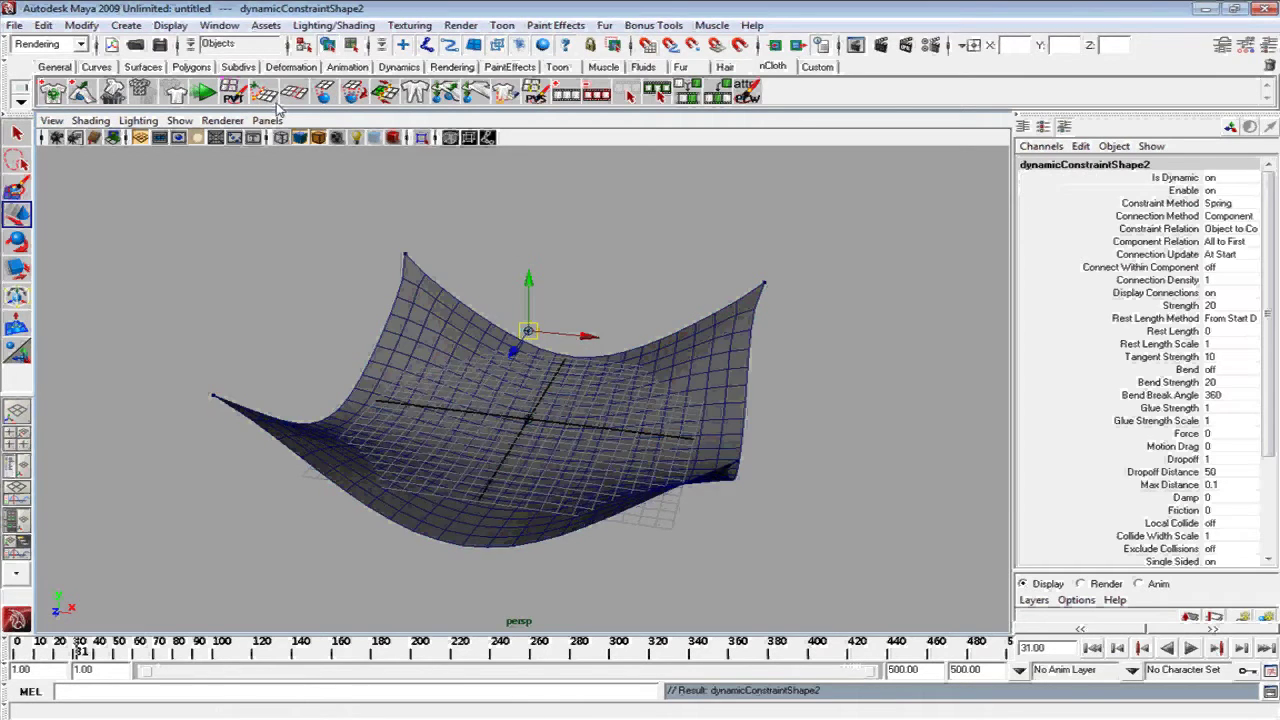
pyautogui.click(1092, 648)
pyautogui.click(1192, 649)
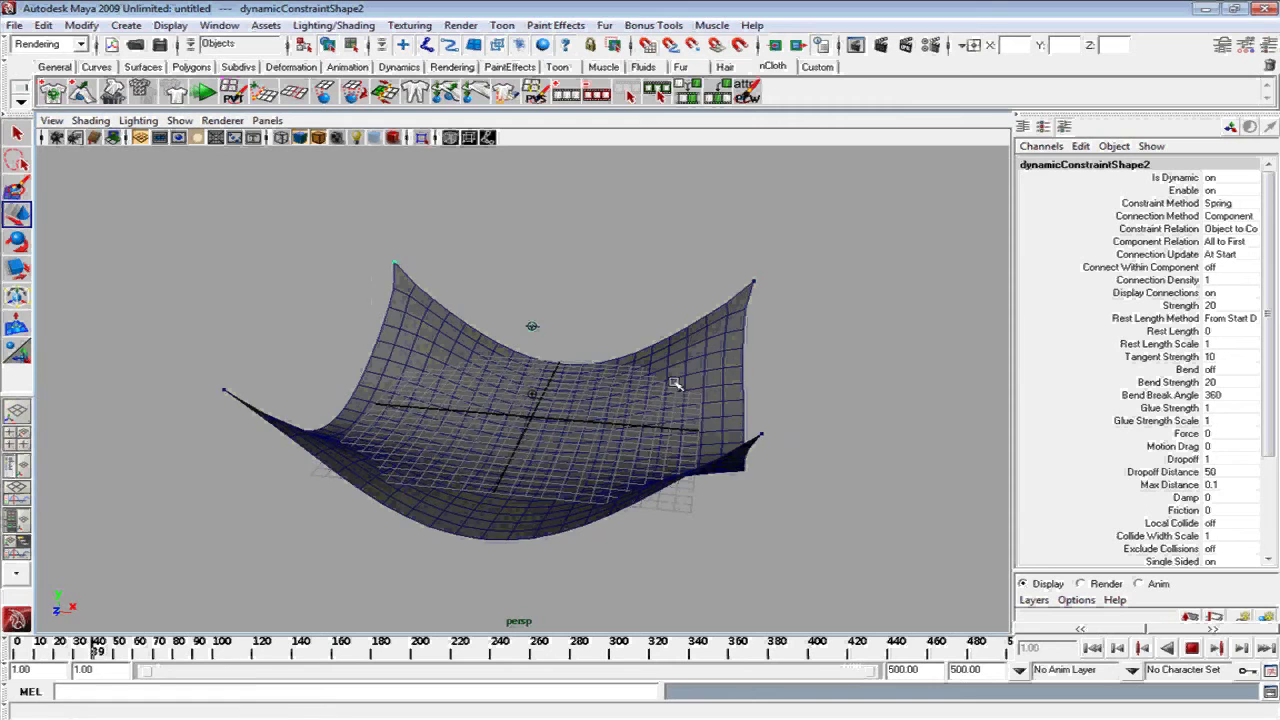
# Step: Tumble and dolly the view during playback to follow the sphere falling toward the cloth
pyautogui.keyDown('alt'); pyautogui.moveTo(603, 271); pyautogui.dragTo(641, 317); pyautogui.keyUp('alt')
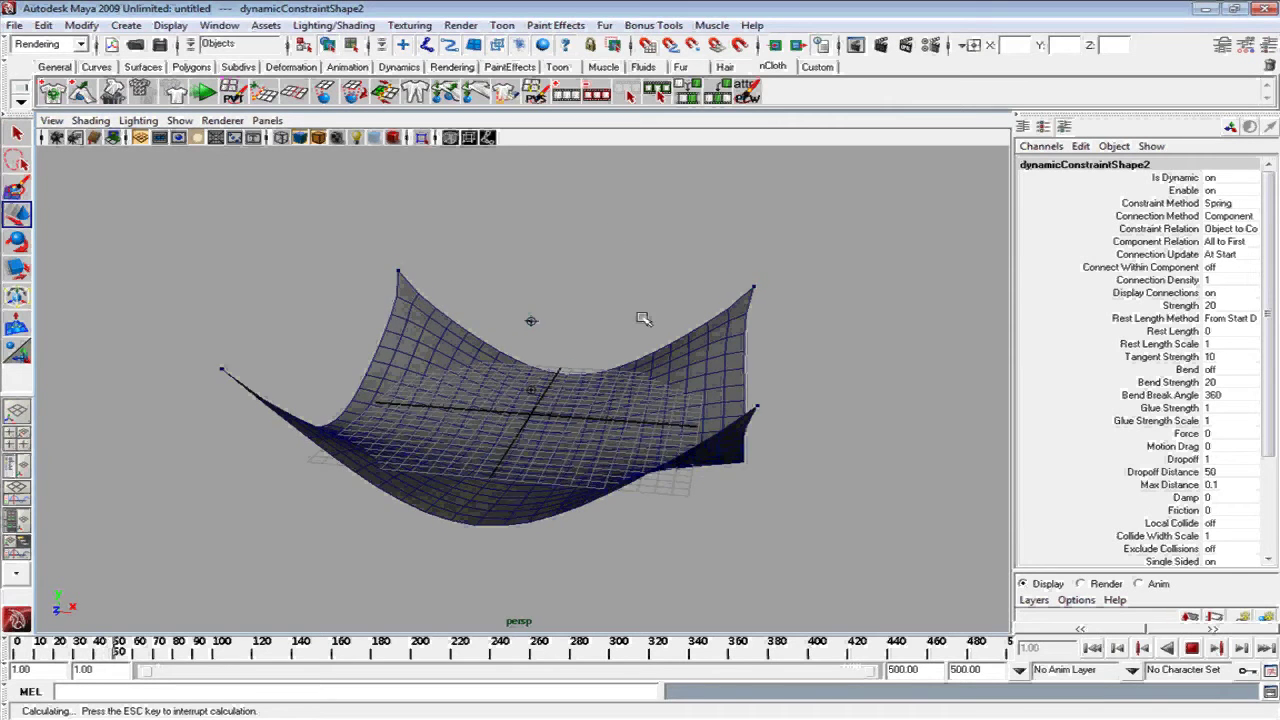
pyautogui.keyDown('alt'); pyautogui.moveTo(639, 396); pyautogui.dragTo(714, 408); pyautogui.keyUp('alt')
pyautogui.moveTo(620, 417)
pyautogui.keyDown('alt'); pyautogui.mouseDown(button='right')
pyautogui.moveTo(466, 416)
pyautogui.moveTo(466, 362)
pyautogui.mouseUp(button='right'); pyautogui.keyUp('alt')
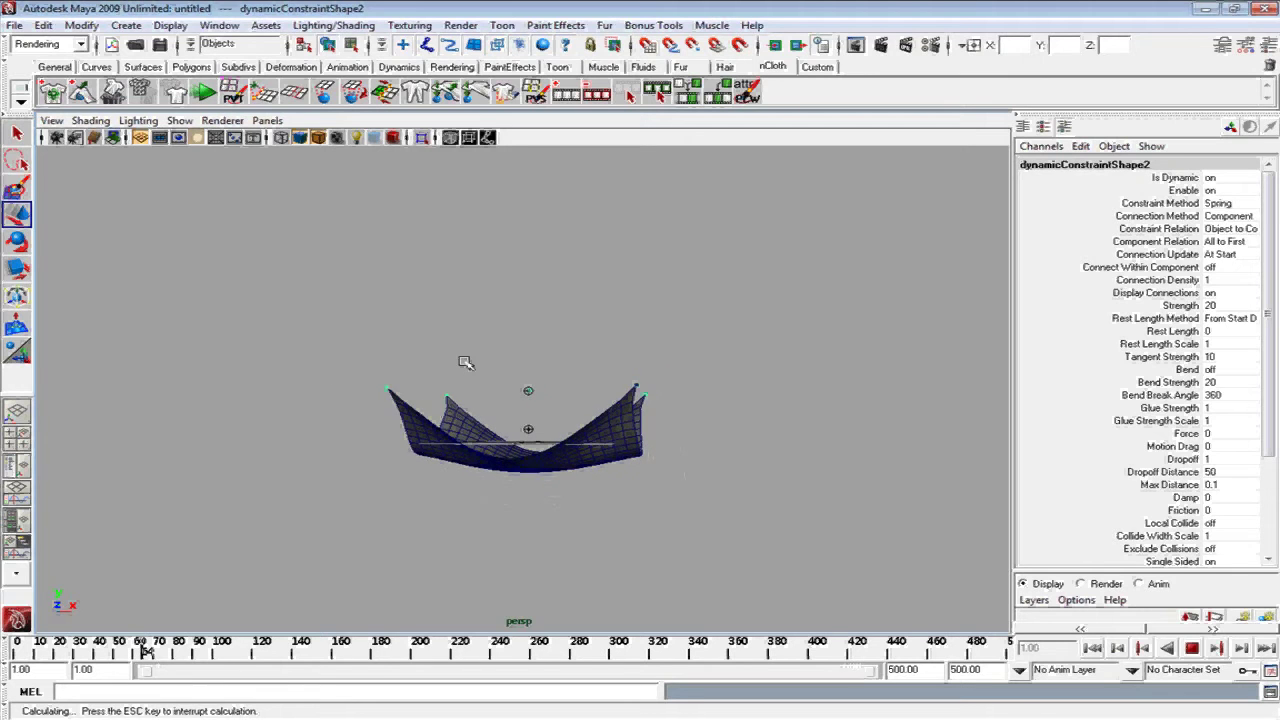
pyautogui.keyDown('alt'); pyautogui.moveTo(466, 410); pyautogui.dragTo(468, 446, button='middle'); pyautogui.keyUp('alt')
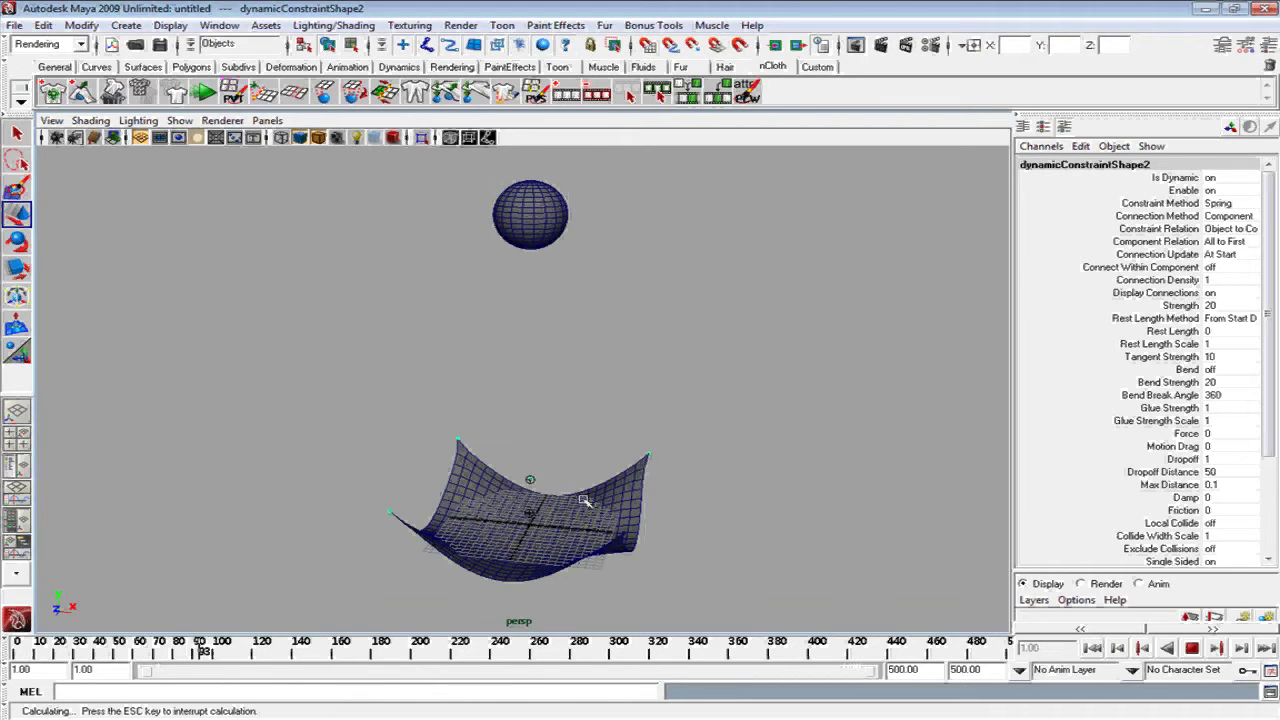
pyautogui.moveTo(698, 528)
pyautogui.keyDown('alt'); pyautogui.mouseDown(button='middle')
pyautogui.moveTo(738, 483)
pyautogui.moveTo(729, 451)
pyautogui.mouseUp(button='middle'); pyautogui.keyUp('alt')
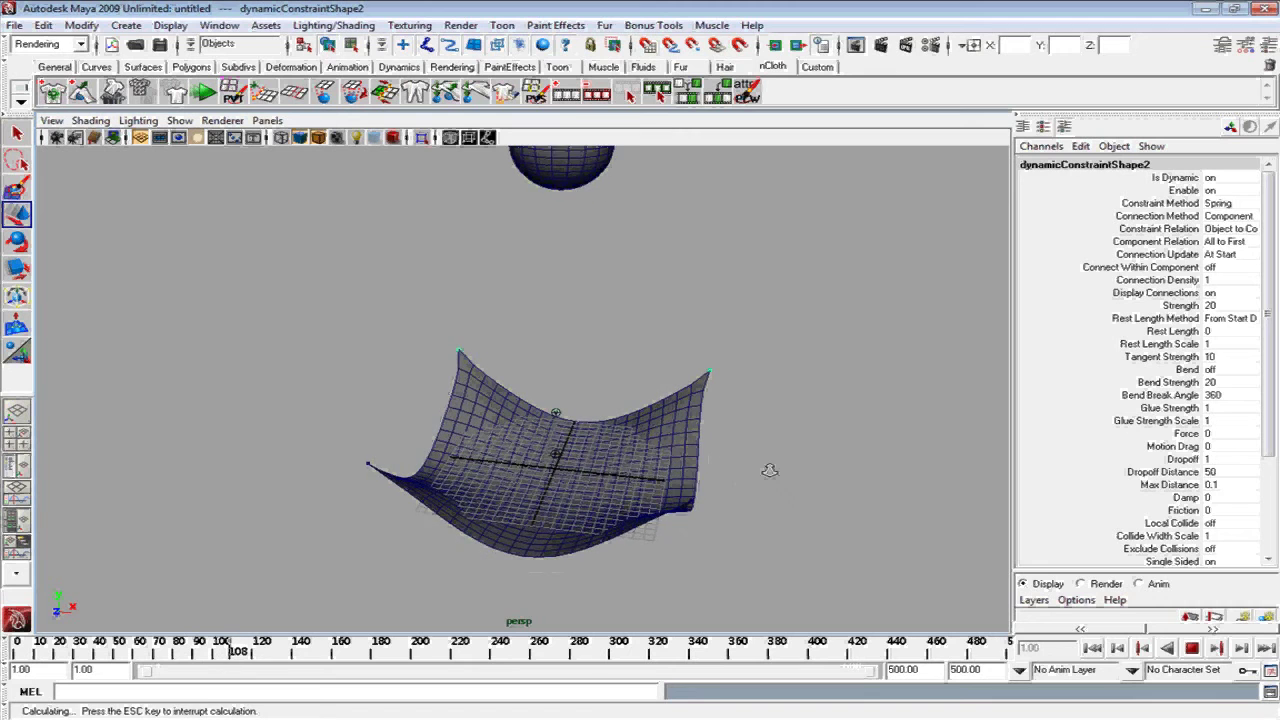
pyautogui.keyDown('alt'); pyautogui.moveTo(769, 470); pyautogui.dragTo(729, 450); pyautogui.keyUp('alt')
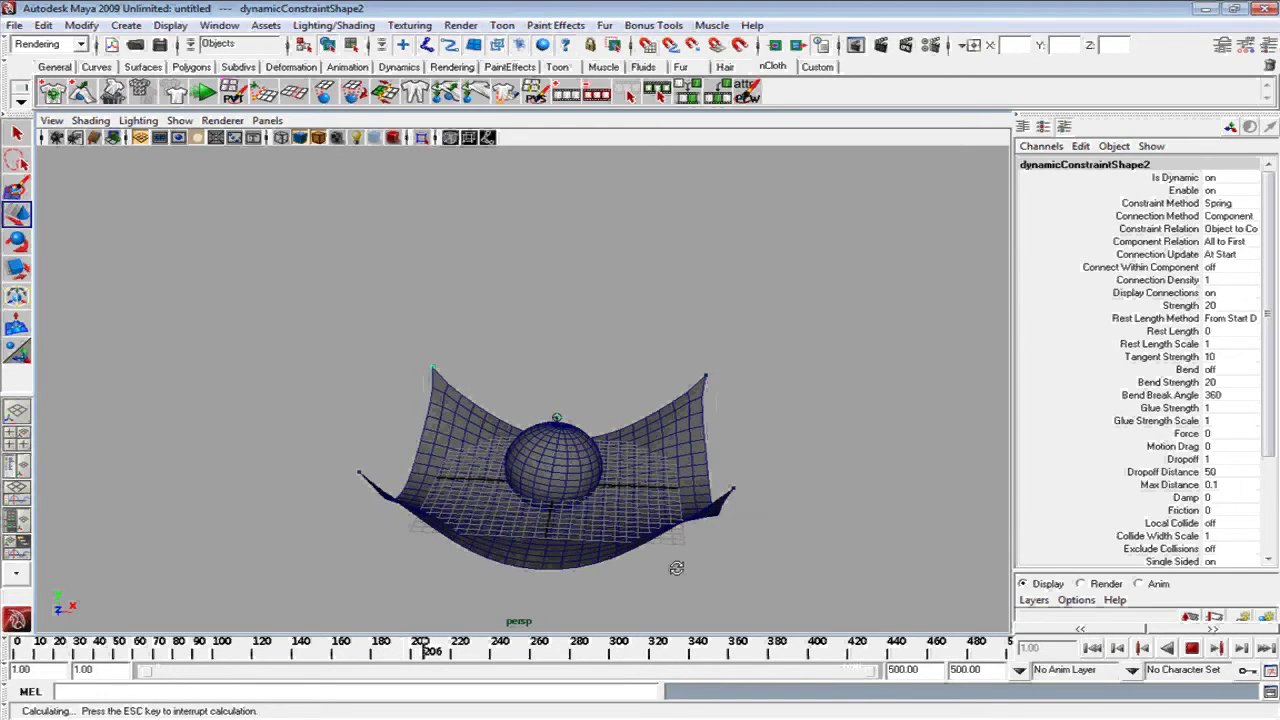
# Step: Stop playback, rewind to frame 1 and lower the sphere to Translate Y 27.494
pyautogui.click(1190, 649)
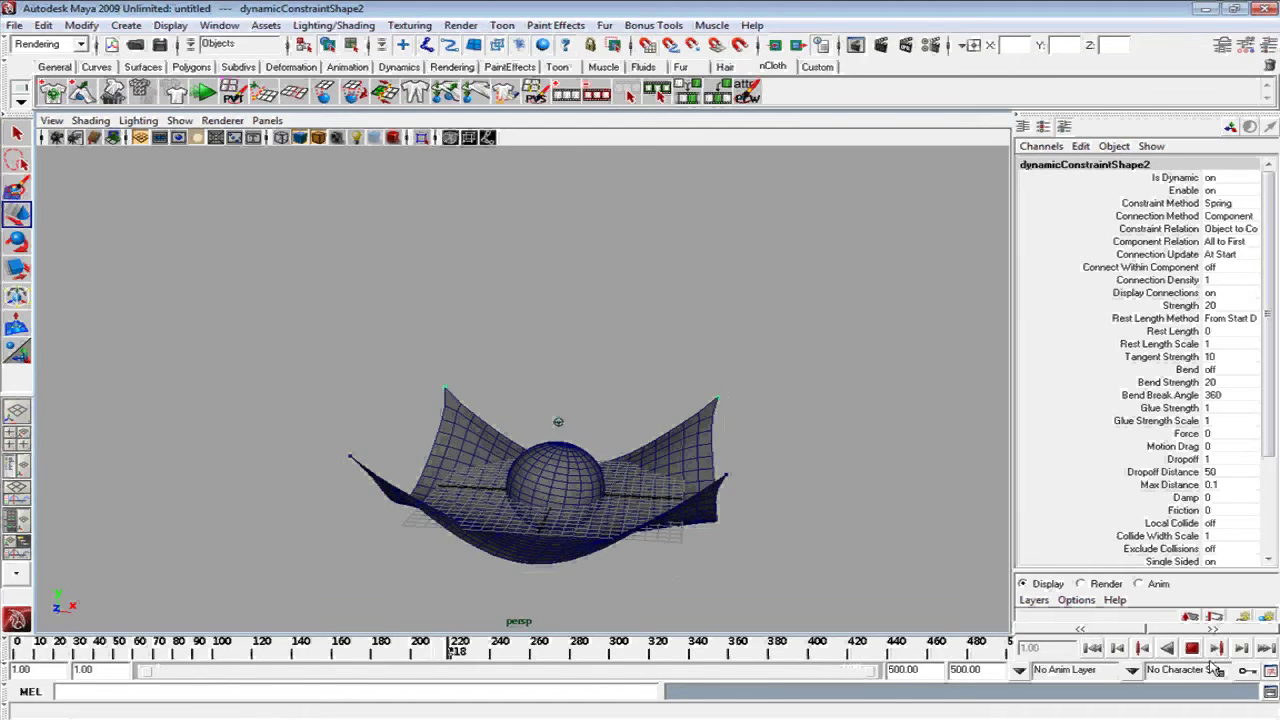
pyautogui.click(1097, 652)
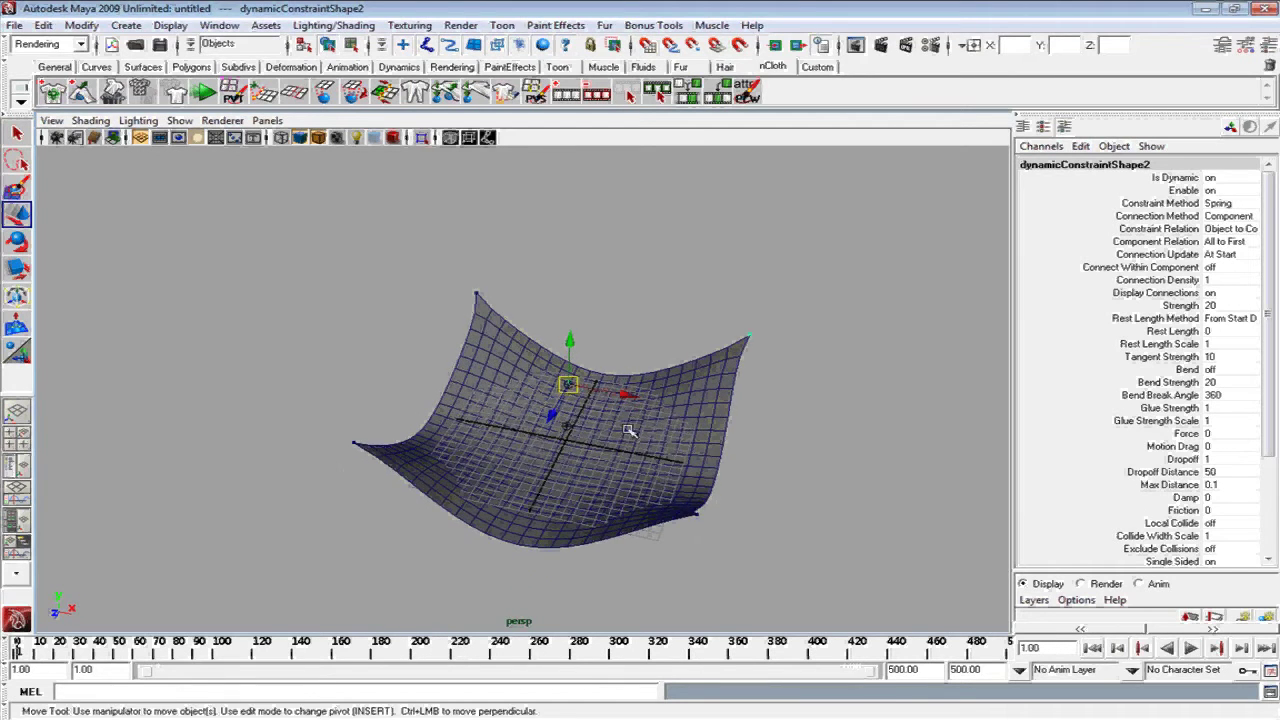
pyautogui.keyDown('alt'); pyautogui.moveTo(634, 428); pyautogui.dragTo(571, 400, button='right'); pyautogui.keyUp('alt')
pyautogui.moveTo(571, 400)
pyautogui.keyDown('alt'); pyautogui.mouseDown()
pyautogui.moveTo(484, 420)
pyautogui.moveTo(547, 203)
pyautogui.mouseUp(); pyautogui.keyUp('alt')
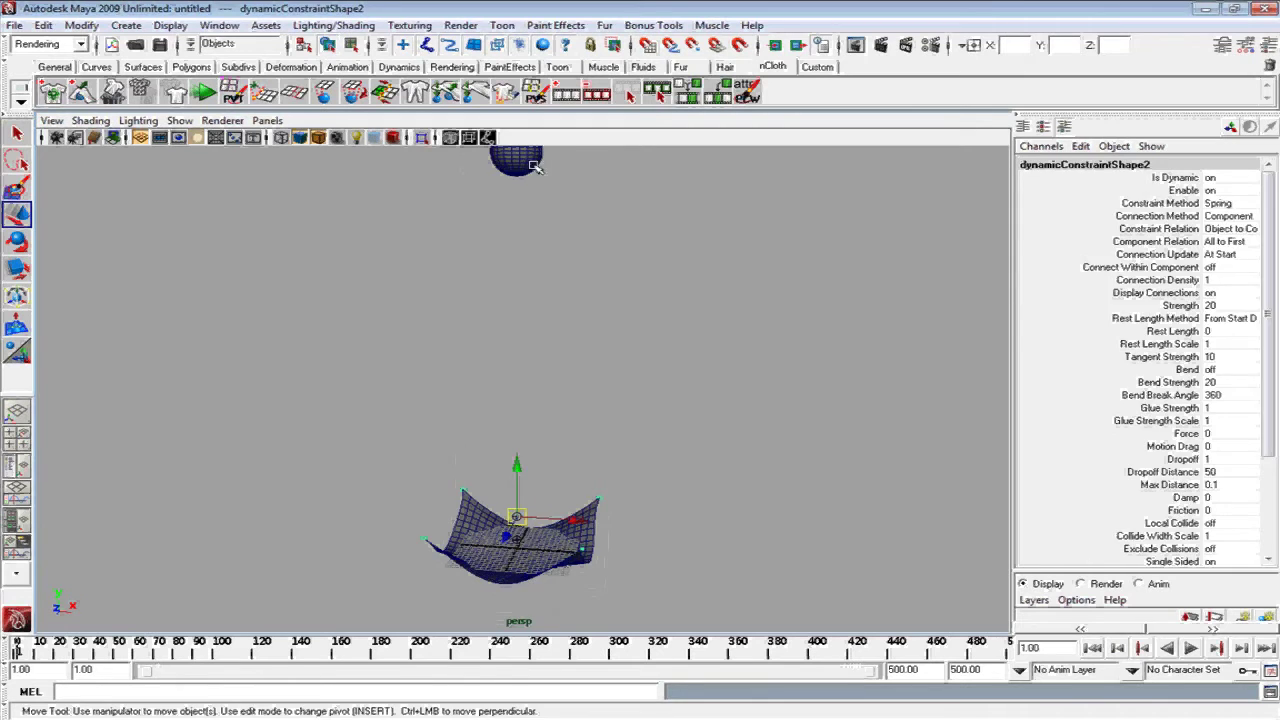
pyautogui.click(530, 162)
pyautogui.keyDown('alt'); pyautogui.moveTo(530, 162); pyautogui.dragTo(525, 257, button='middle'); pyautogui.keyUp('alt')
pyautogui.moveTo(515, 172)
pyautogui.mouseDown()
pyautogui.moveTo(514, 449)
pyautogui.moveTo(600, 420)
pyautogui.mouseUp()
pyautogui.moveTo(600, 420)
pyautogui.keyDown('alt'); pyautogui.mouseDown(button='right')
pyautogui.moveTo(735, 526)
pyautogui.moveTo(677, 520)
pyautogui.mouseUp(button='right'); pyautogui.keyUp('alt')
pyautogui.keyDown('alt'); pyautogui.moveTo(677, 520); pyautogui.dragTo(706, 523); pyautogui.keyUp('alt')
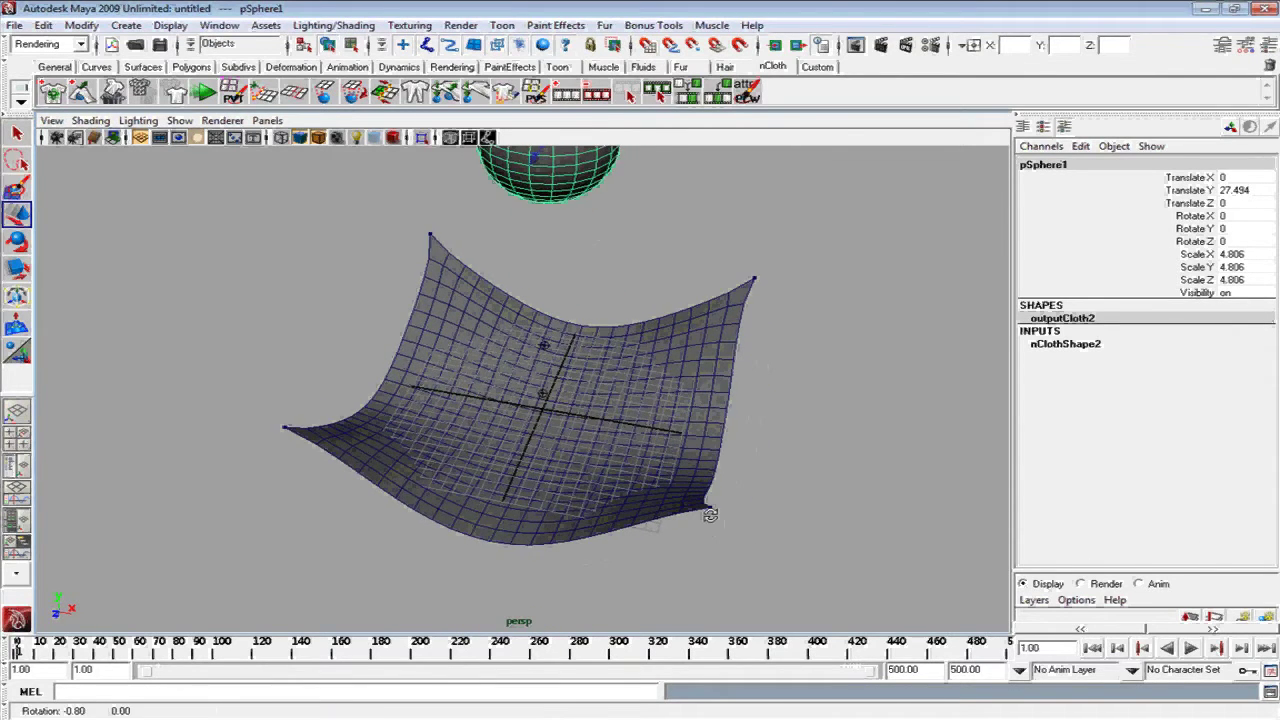
# Step: Hide the ground grid in the viewport and select the cloth plane
pyautogui.click(180, 120)
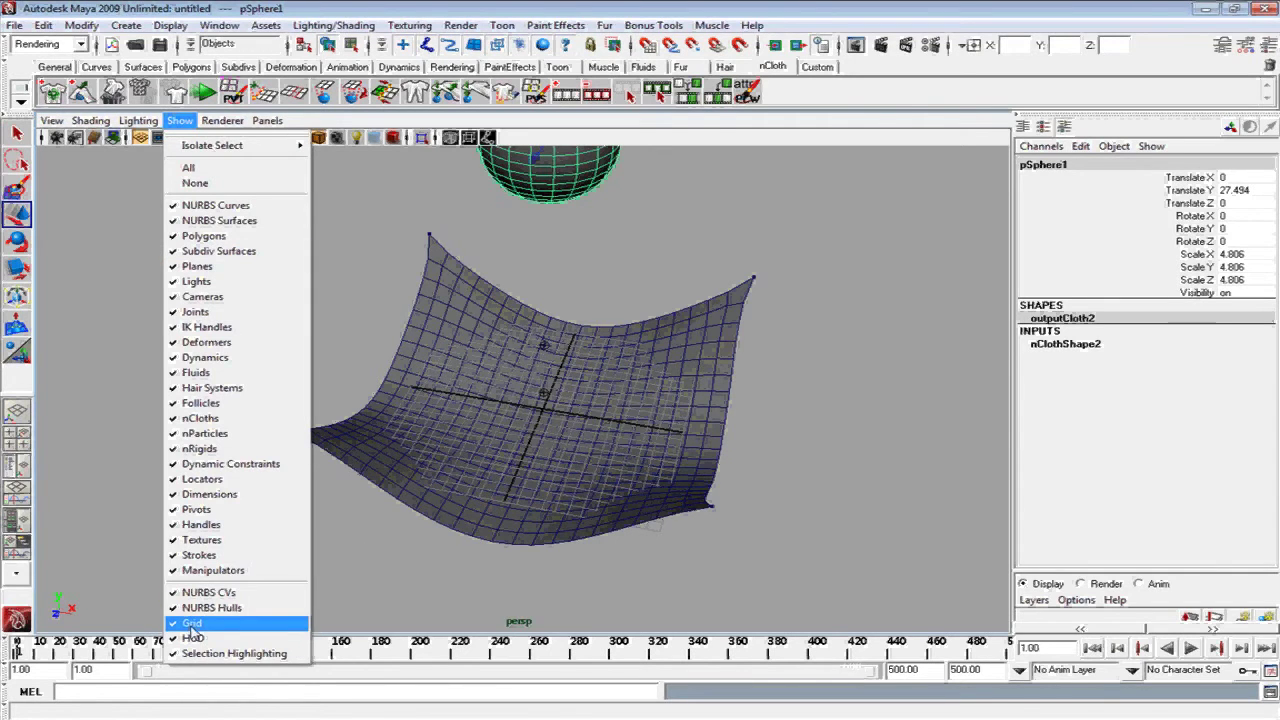
pyautogui.click(191, 622)
pyautogui.keyDown('alt'); pyautogui.moveTo(520, 500); pyautogui.dragTo(565, 475); pyautogui.keyUp('alt')
pyautogui.click(565, 475)
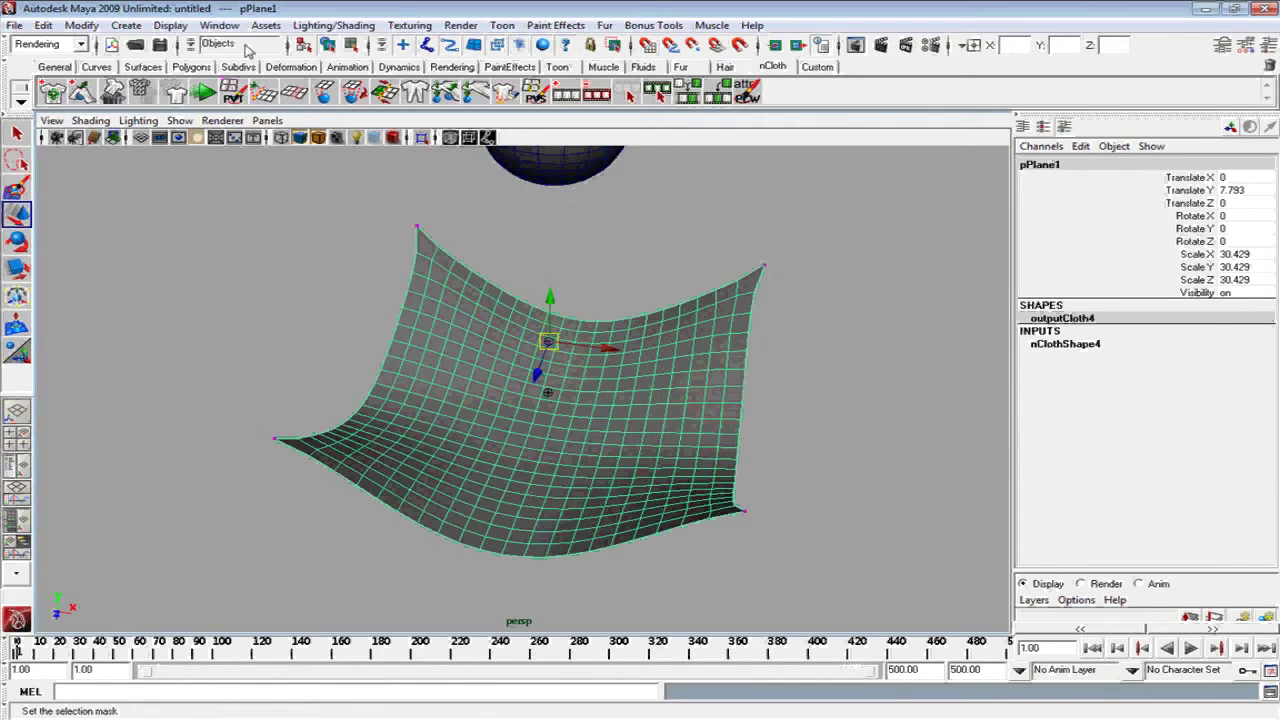
# Step: Paint-select several lines of vertices across the cloth
pyautogui.click(16, 188)
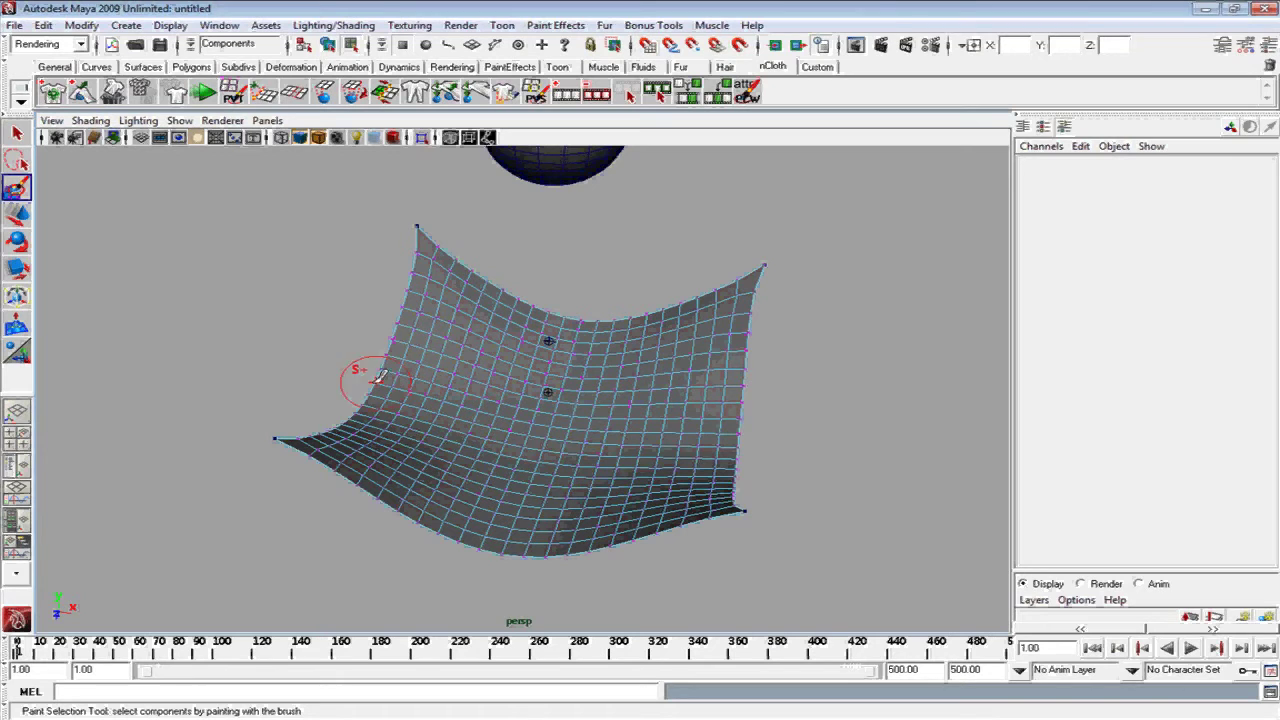
pyautogui.moveTo(578, 434); pyautogui.dragTo(801, 462)
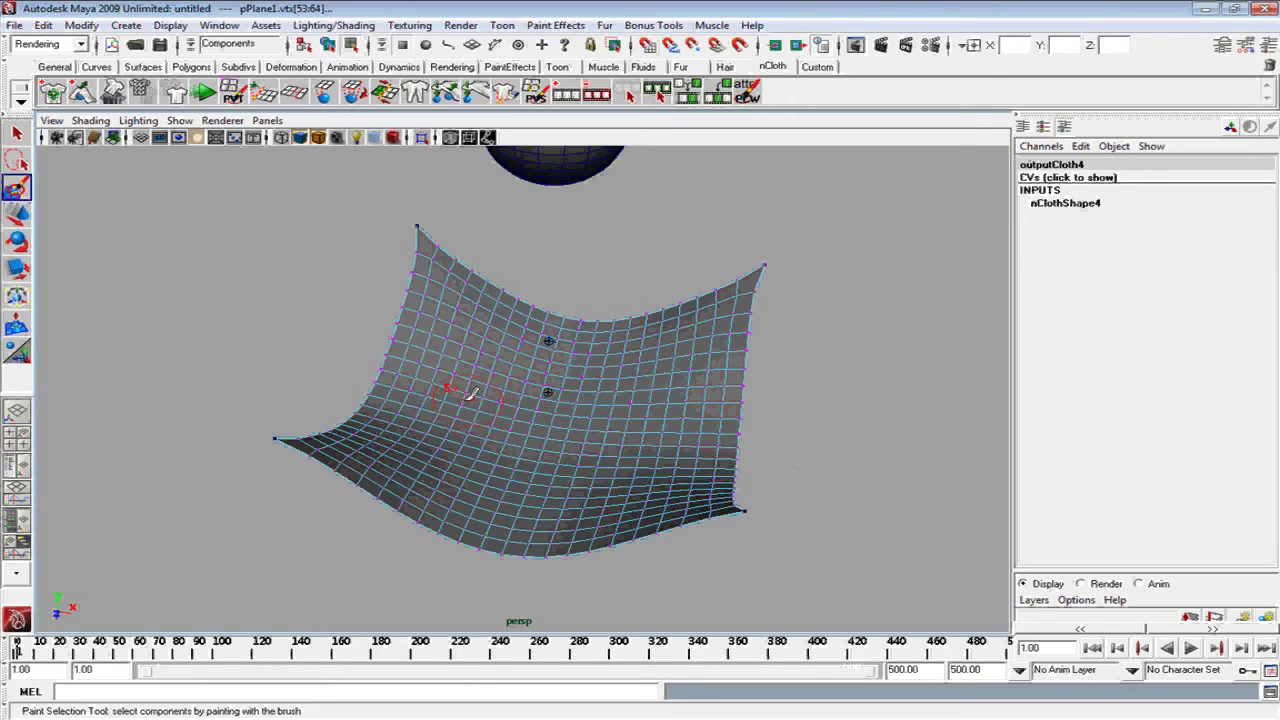
pyautogui.hotkey('ctrl', 'z')
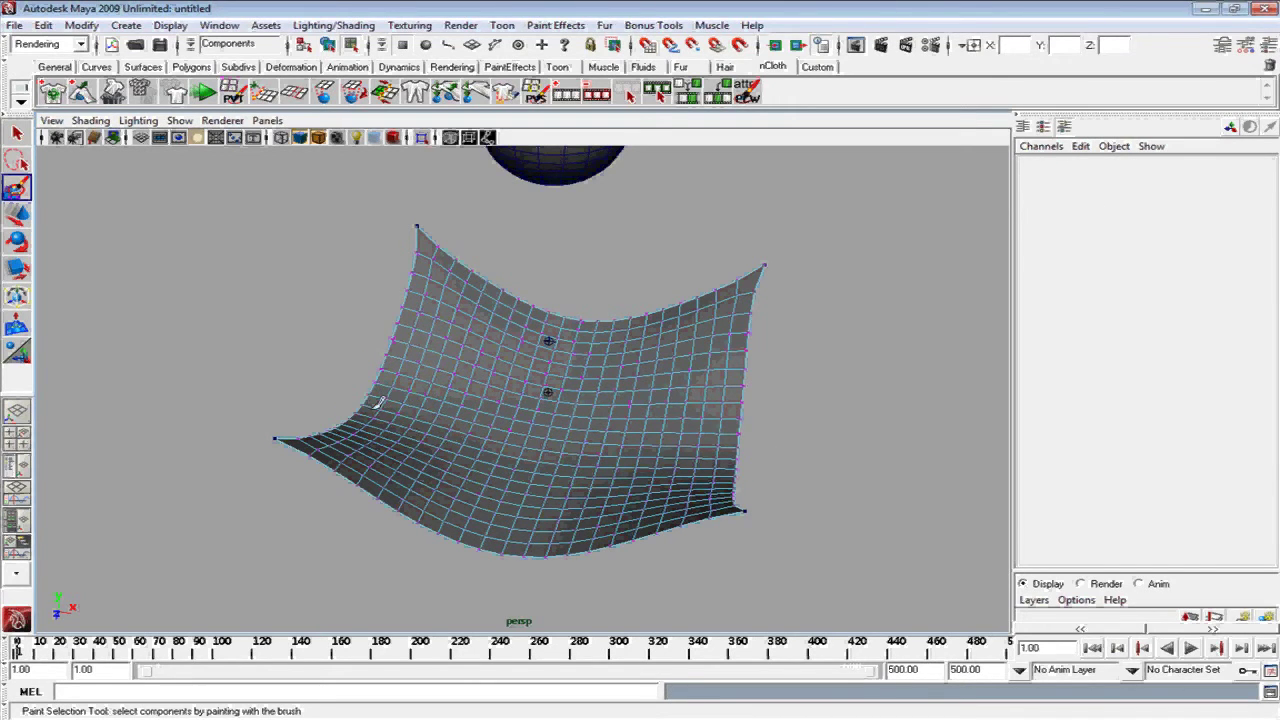
pyautogui.moveTo(378, 402); pyautogui.dragTo(512, 382)
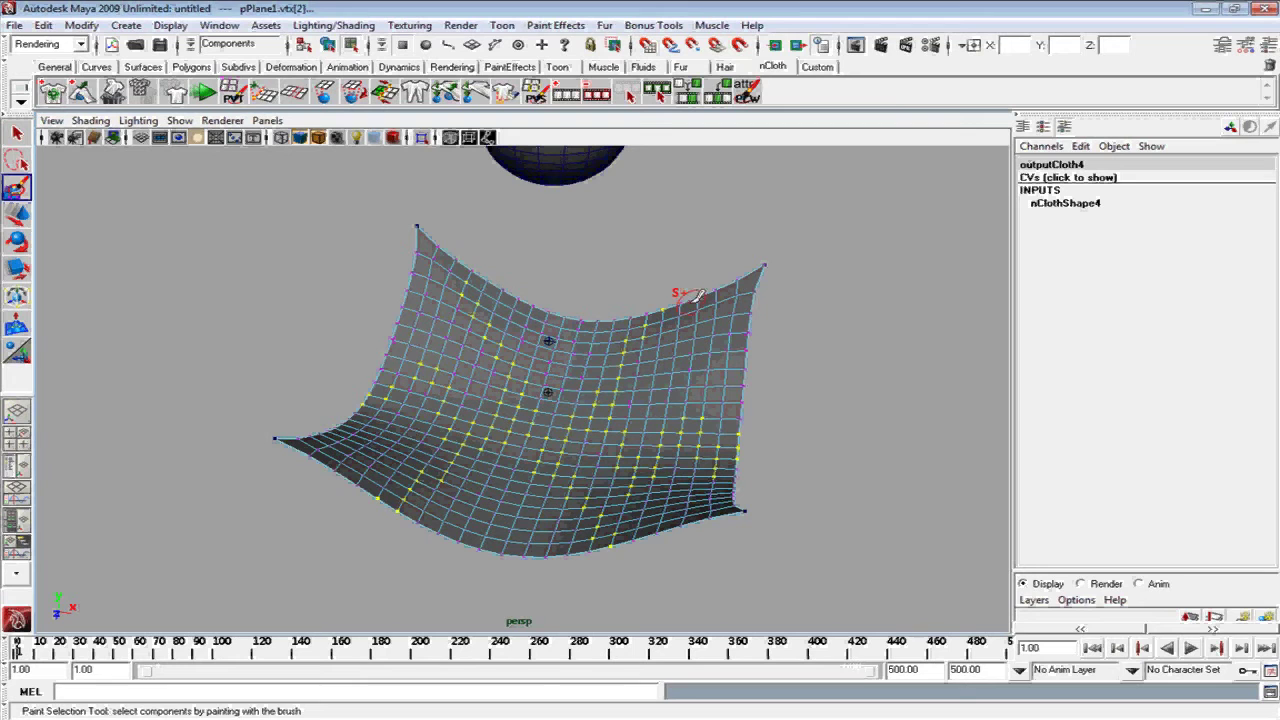
# Step: Make the cloth a tearable surface at the painted vertices and return to object selection
pyautogui.click(416, 93)
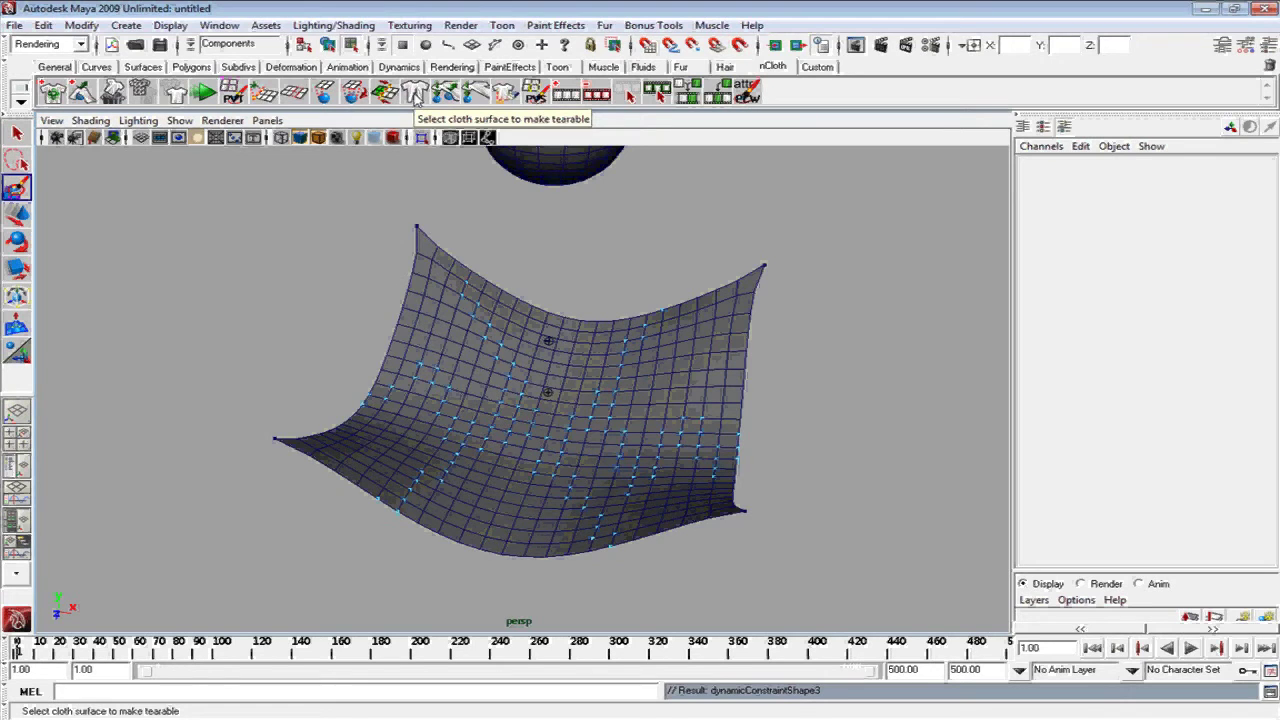
pyautogui.press('q')
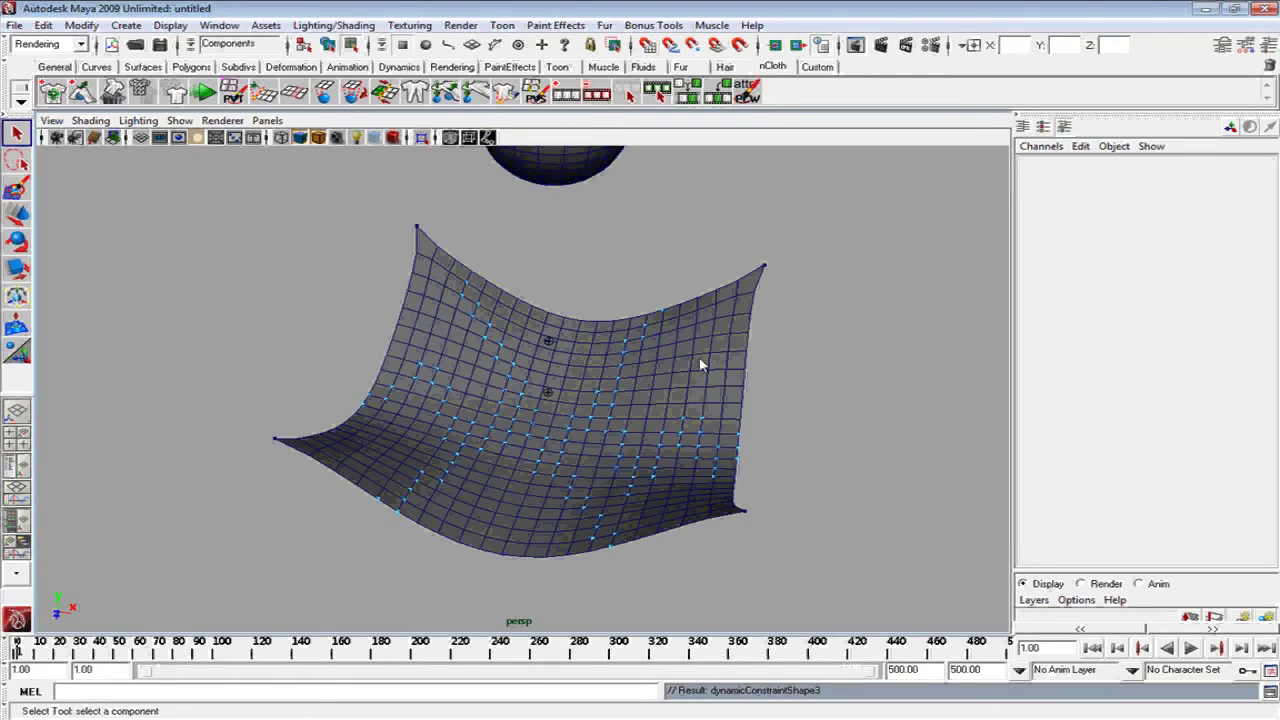
pyautogui.press('F8')
# Step: Play the simulation, viewing the sphere tear the cloth from several angles, and stop at frame 252
pyautogui.click(1191, 648)
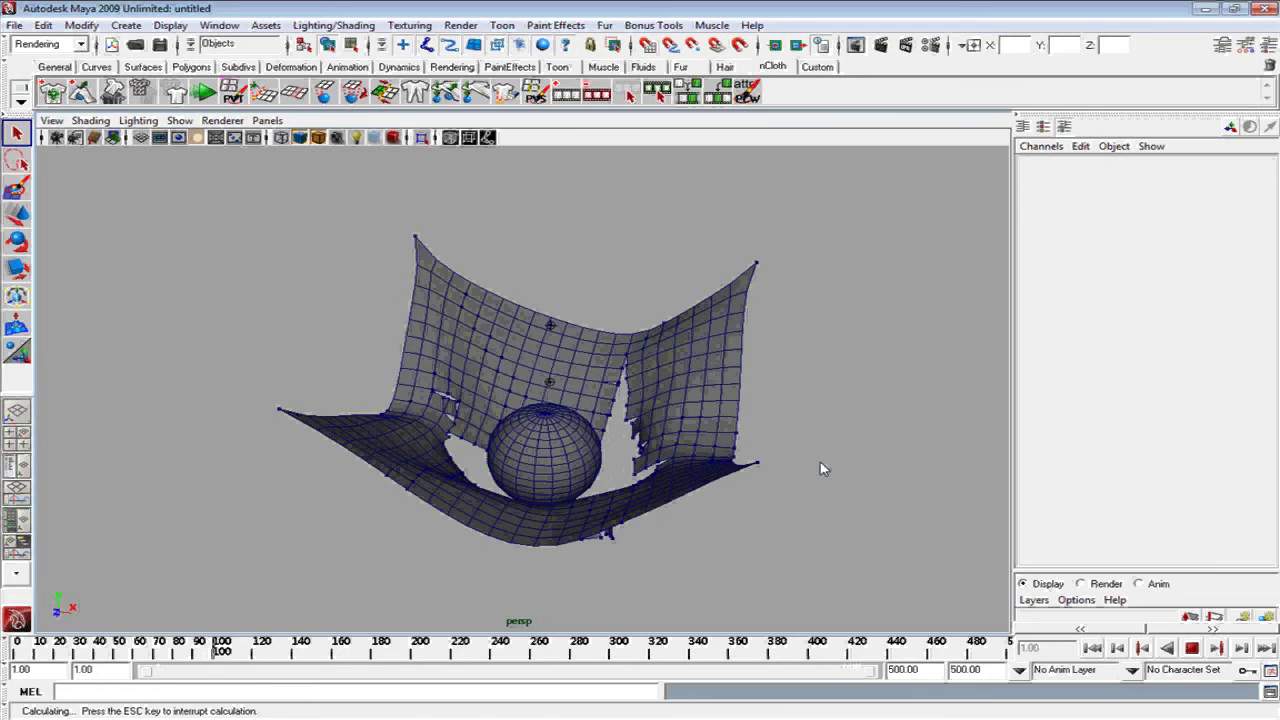
pyautogui.moveTo(817, 413)
pyautogui.keyDown('alt'); pyautogui.mouseDown()
pyautogui.moveTo(923, 402)
pyautogui.moveTo(794, 441)
pyautogui.mouseUp(); pyautogui.keyUp('alt')
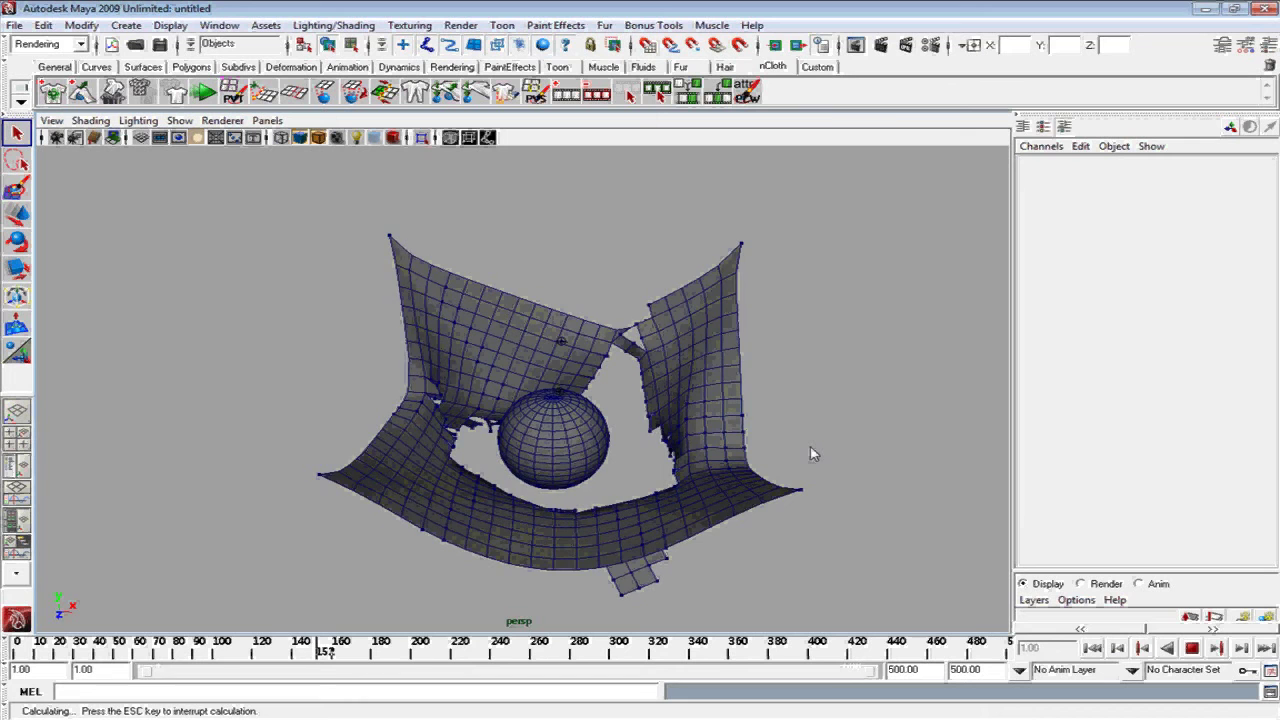
pyautogui.moveTo(805, 420)
pyautogui.keyDown('alt'); pyautogui.mouseDown()
pyautogui.moveTo(845, 404)
pyautogui.moveTo(635, 389)
pyautogui.mouseUp(); pyautogui.keyUp('alt')
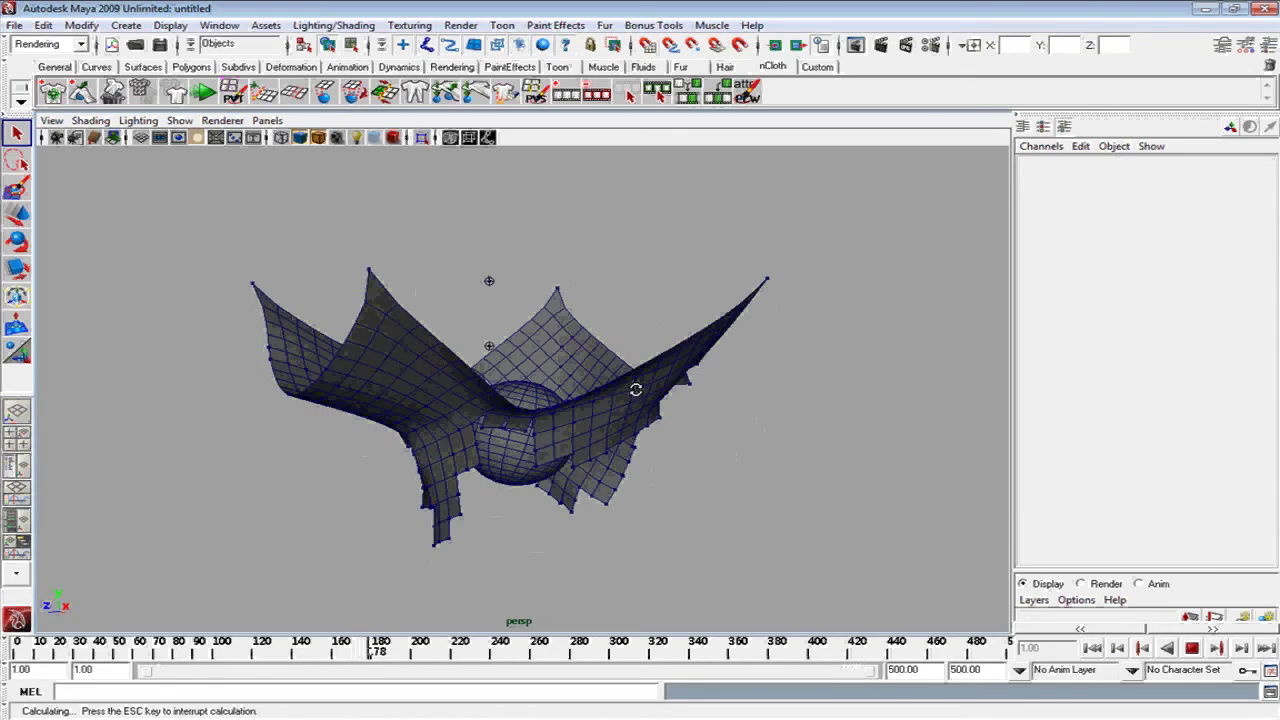
pyautogui.keyDown('alt'); pyautogui.moveTo(636, 389); pyautogui.dragTo(811, 428); pyautogui.keyUp('alt')
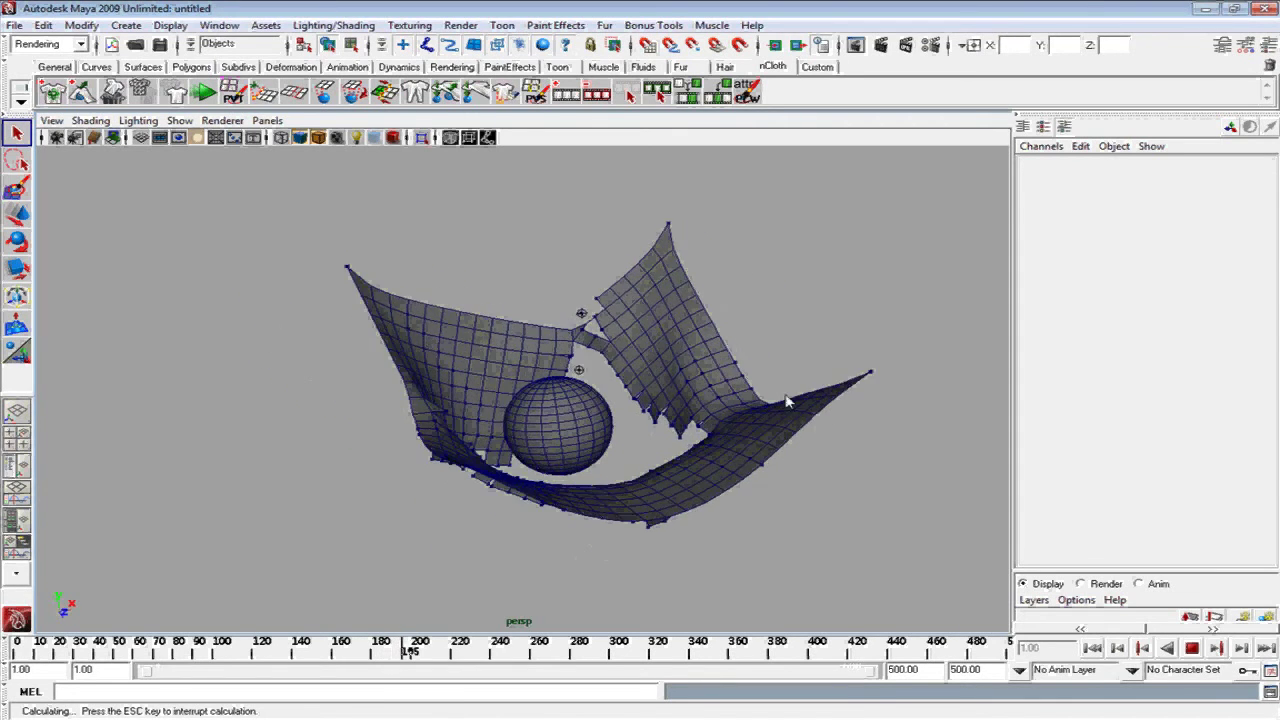
pyautogui.keyDown('alt'); pyautogui.moveTo(811, 428); pyautogui.dragTo(646, 441); pyautogui.keyUp('alt')
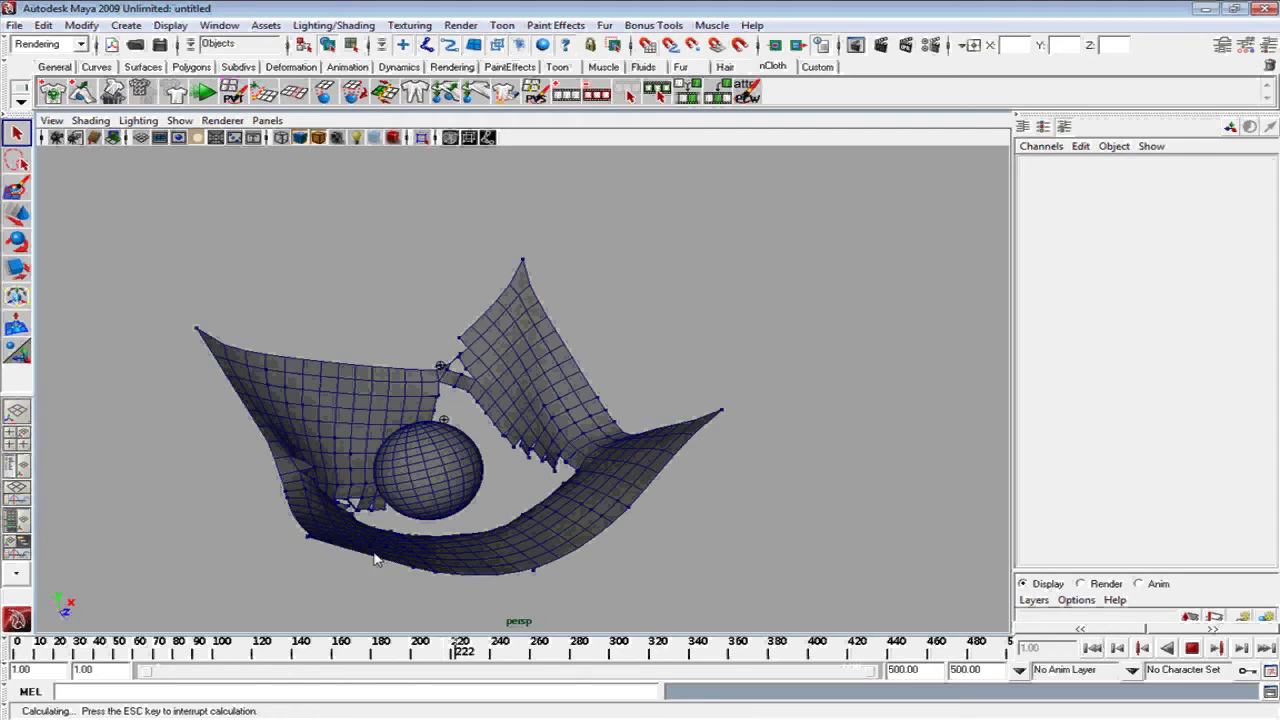
pyautogui.moveTo(694, 519)
pyautogui.keyDown('alt'); pyautogui.mouseDown()
pyautogui.moveTo(727, 509)
pyautogui.moveTo(522, 551)
pyautogui.moveTo(586, 528)
pyautogui.mouseUp(); pyautogui.keyUp('alt')
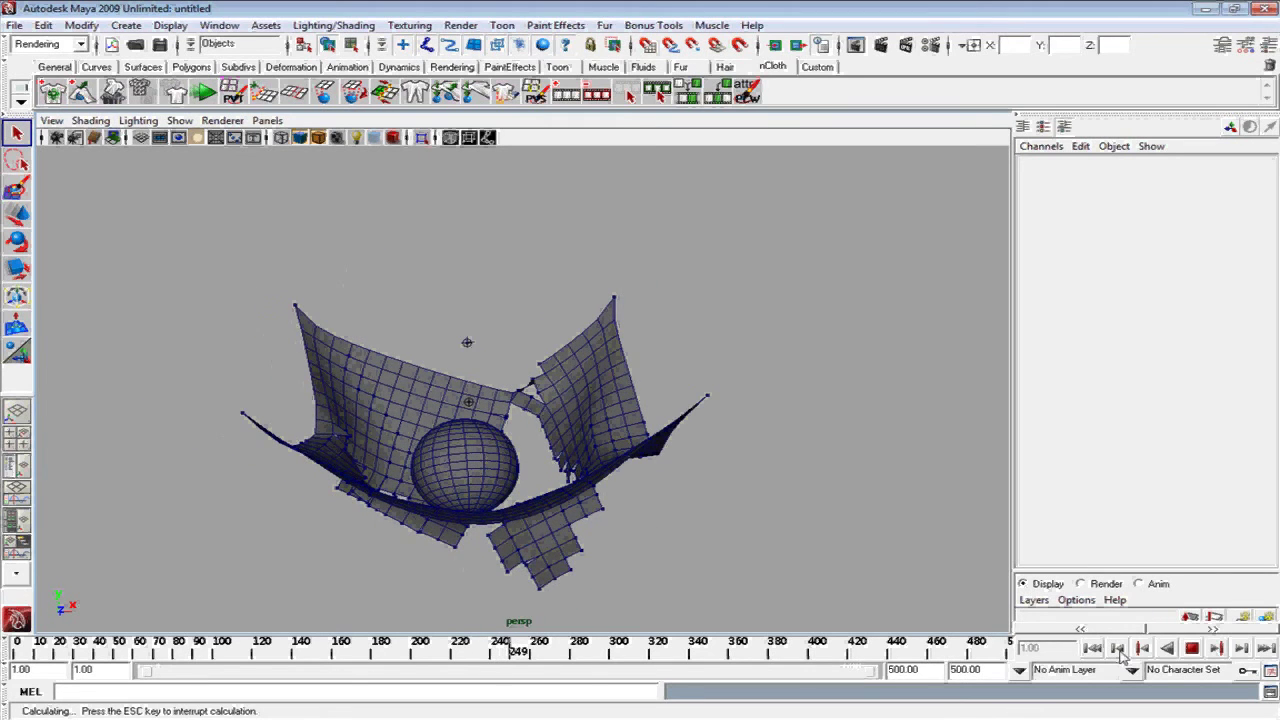
pyautogui.click(1192, 648)
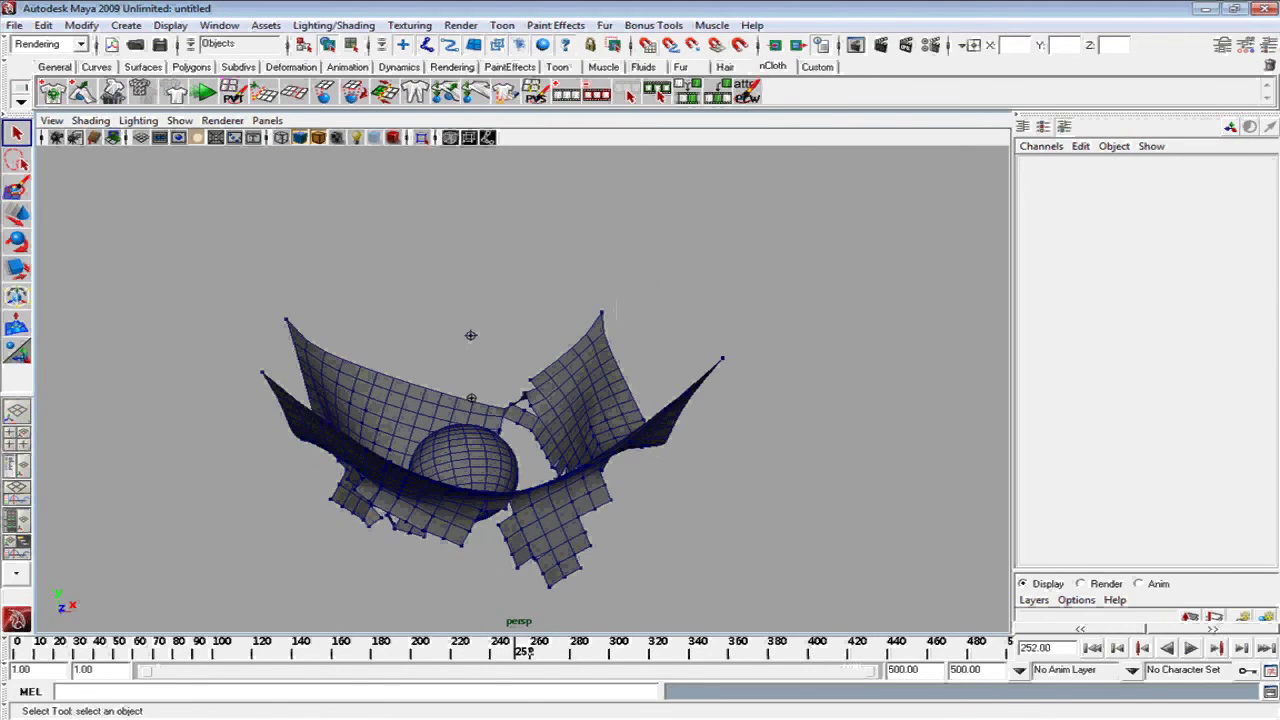